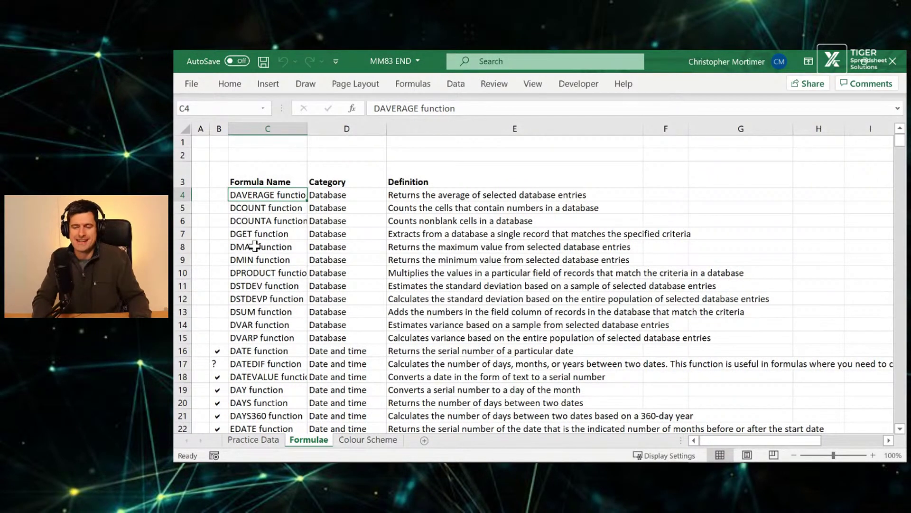
Examine the extent of the formula list on the Formulae sheet, from its first entry to its last, and return to the header
key(ctrl+Down)
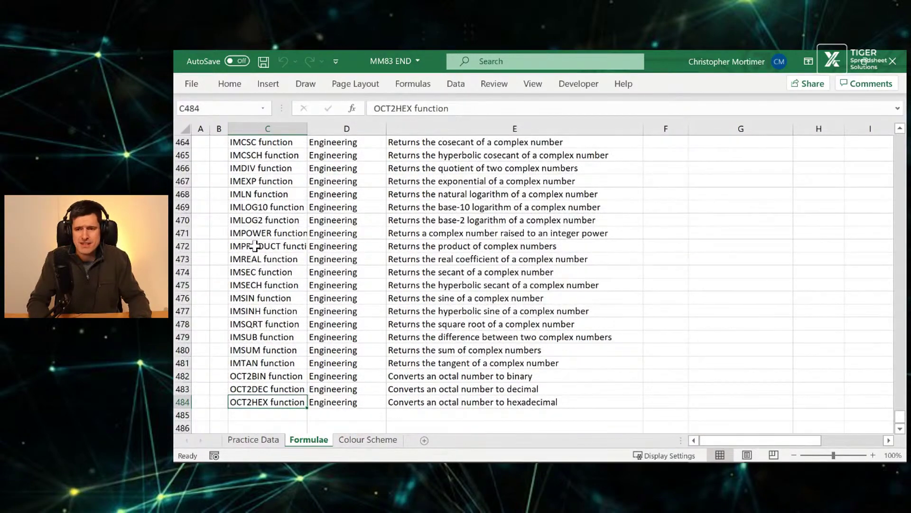
key(ctrl+Up)
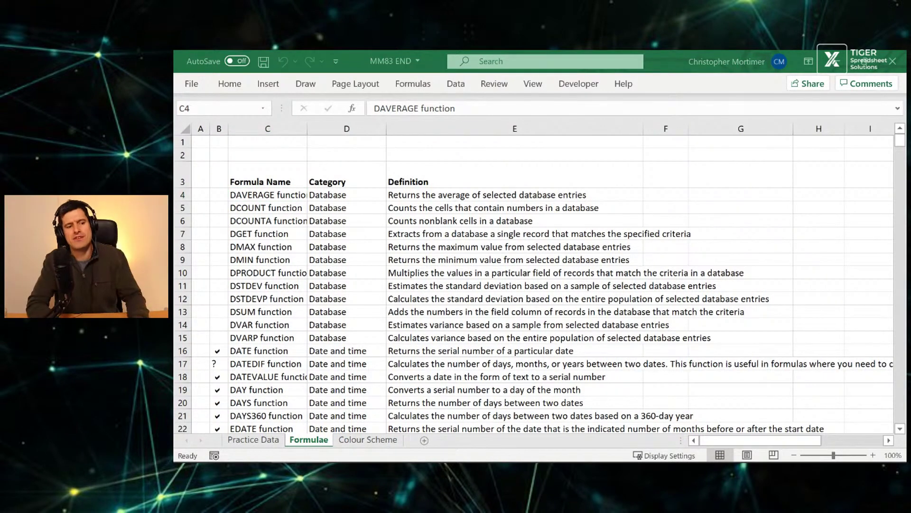
click(460, 218)
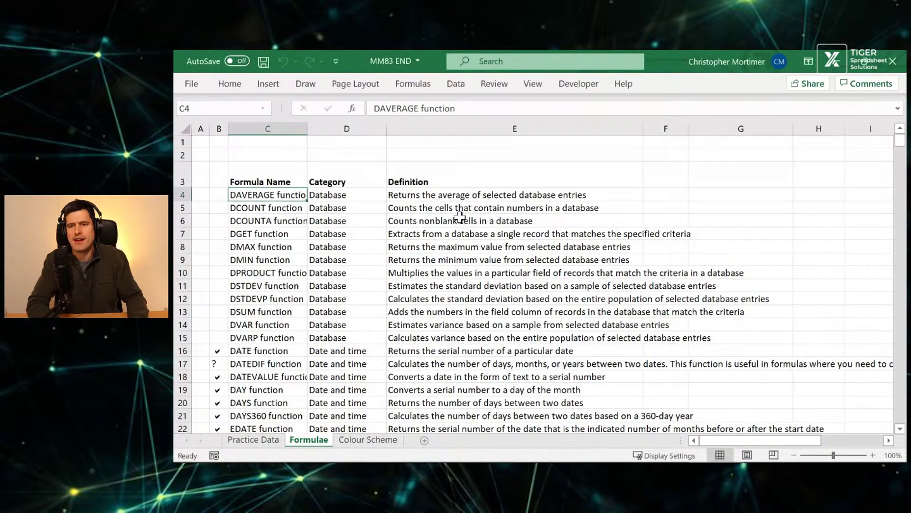
click(285, 166)
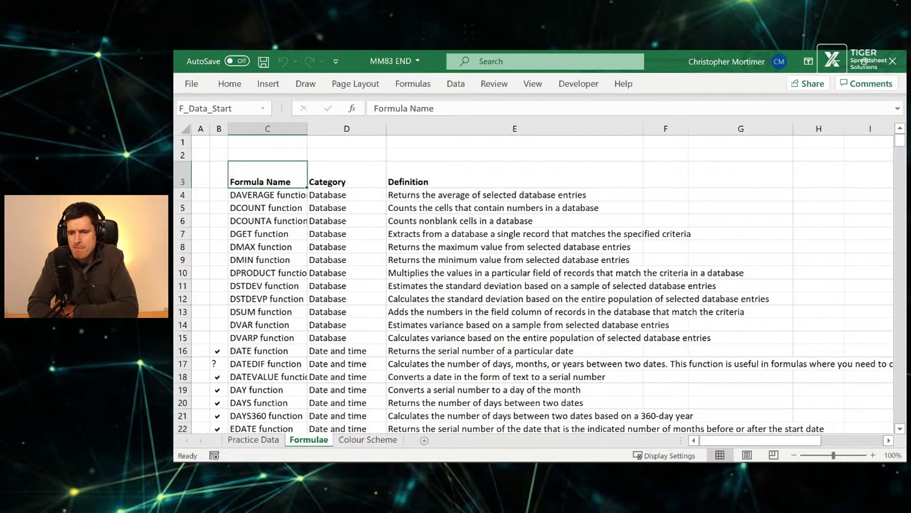
click(456, 235)
click(263, 180)
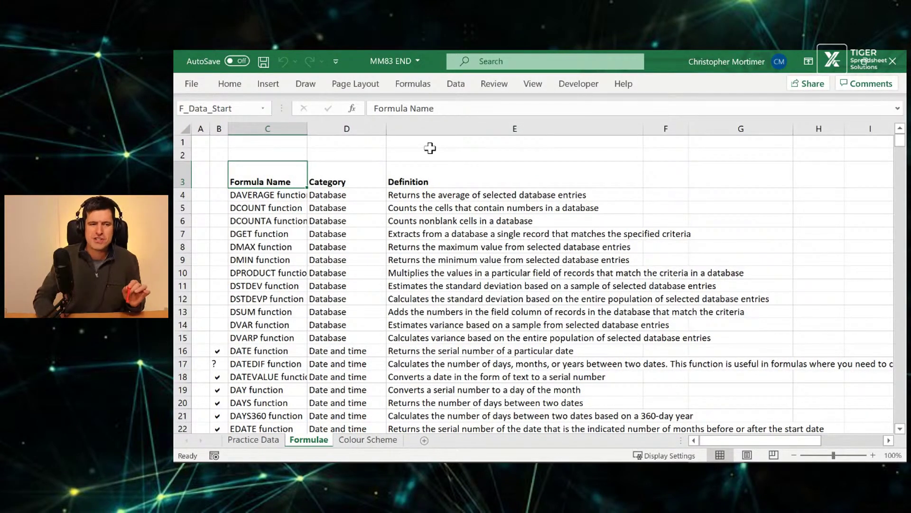
key(alt+Tab)
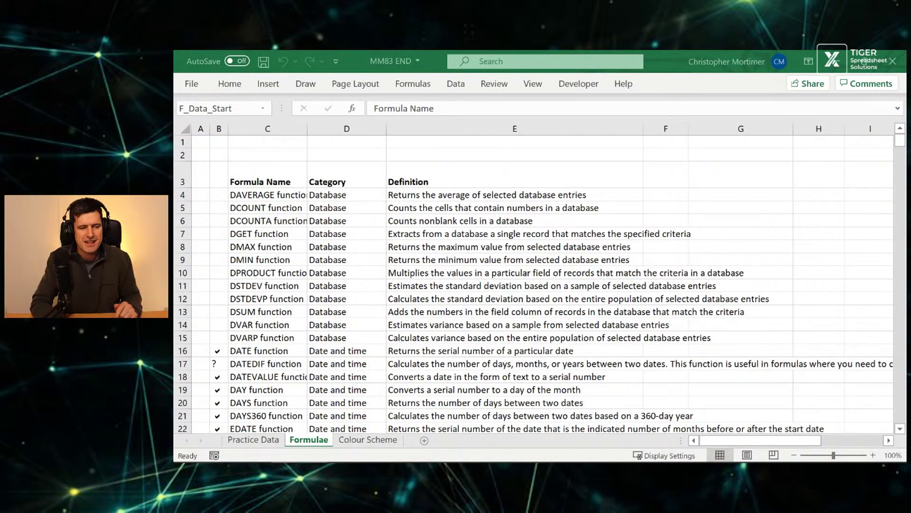
click(275, 180)
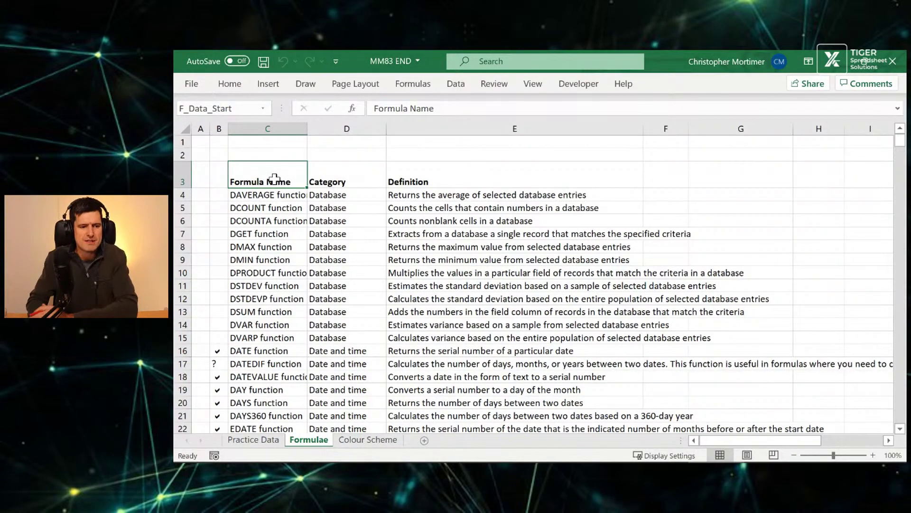
Look through the database functions at the start of the Formula Name column
key(Down)
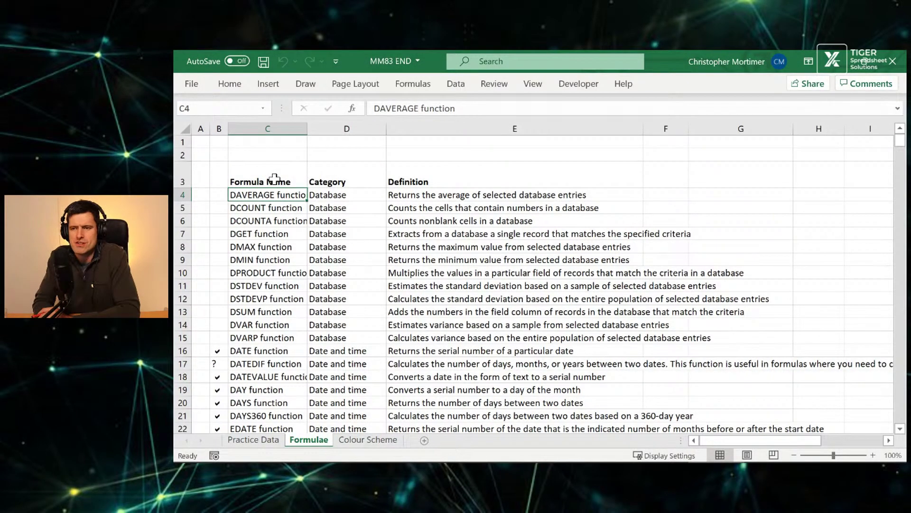
key(Down)
key(Down)
key(Down)
key(Down)
key(Down)
key(Down)
key(Up)
key(Up)
key(Up)
key(Up)
key(Up)
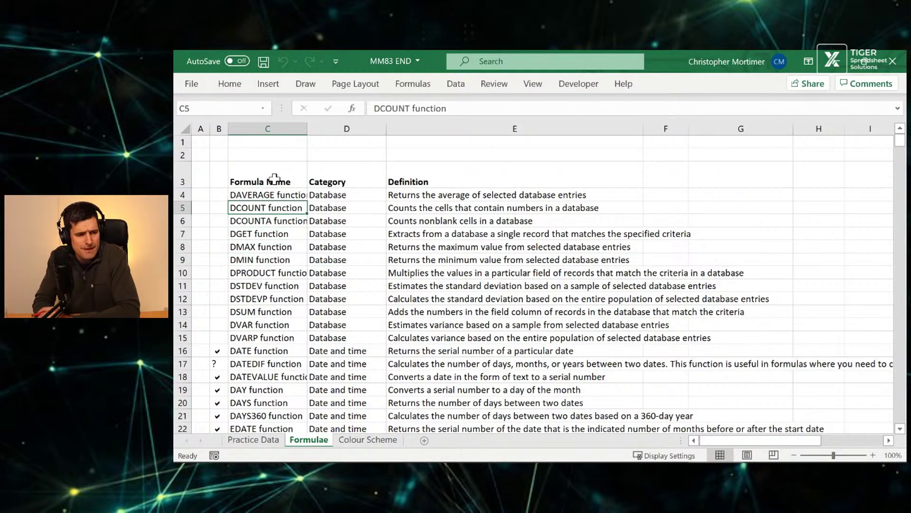
key(Up)
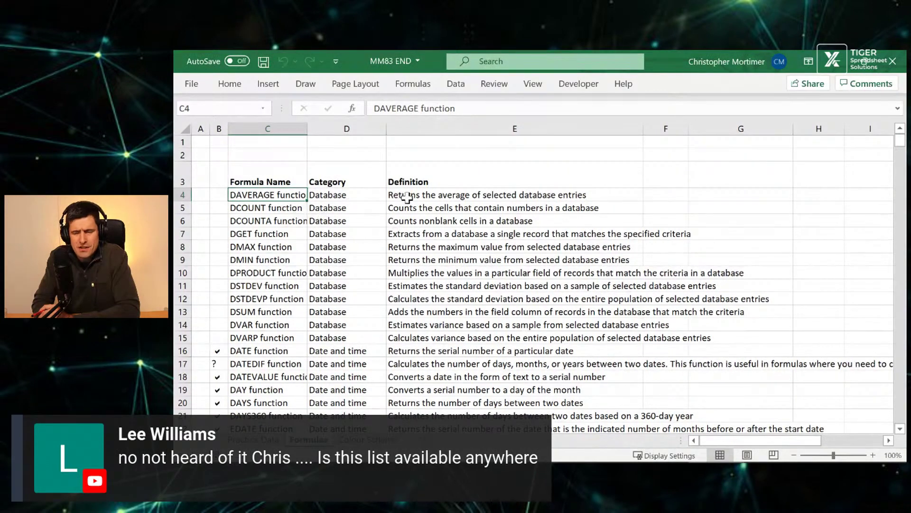
key(Down)
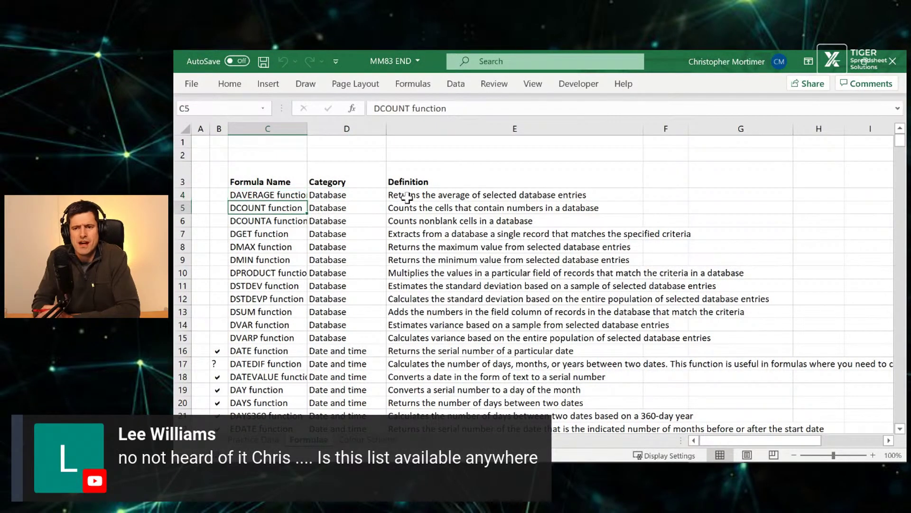
key(Up)
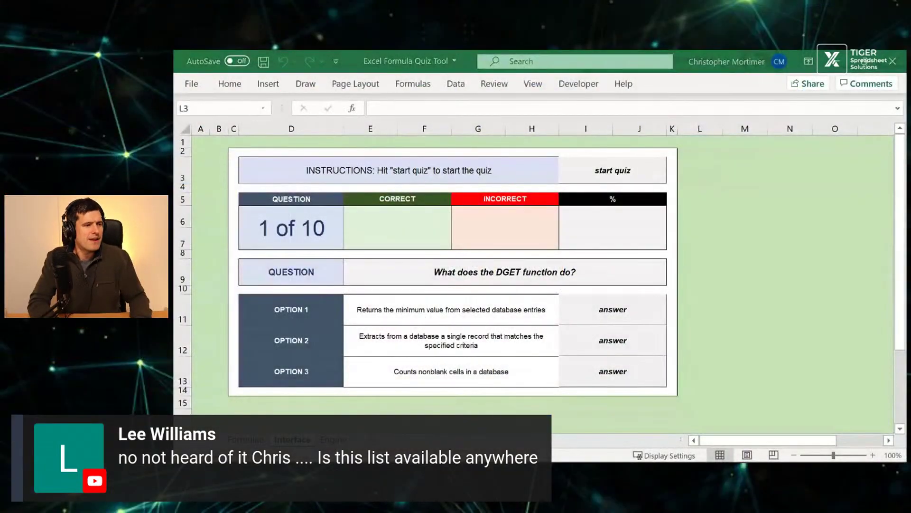
Close the Excel Helpdesk 3 workbook without saving its changes
click(765, 210)
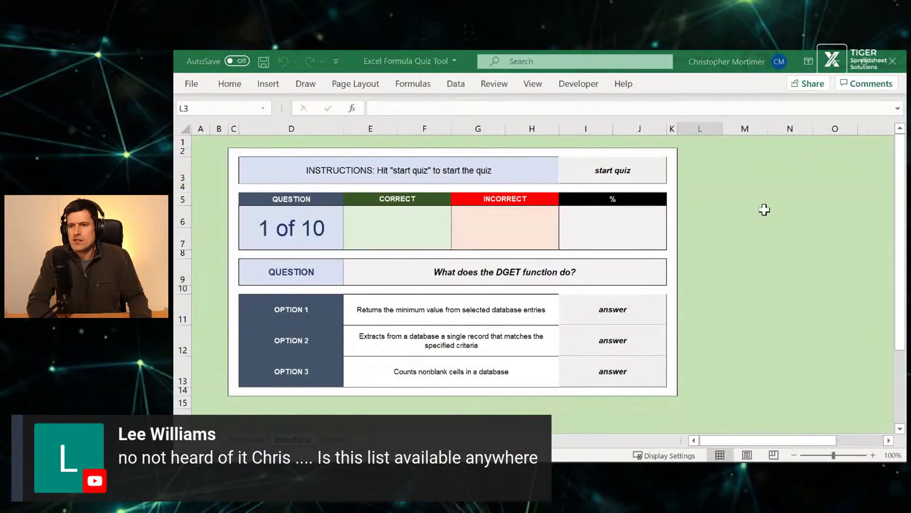
click(731, 151)
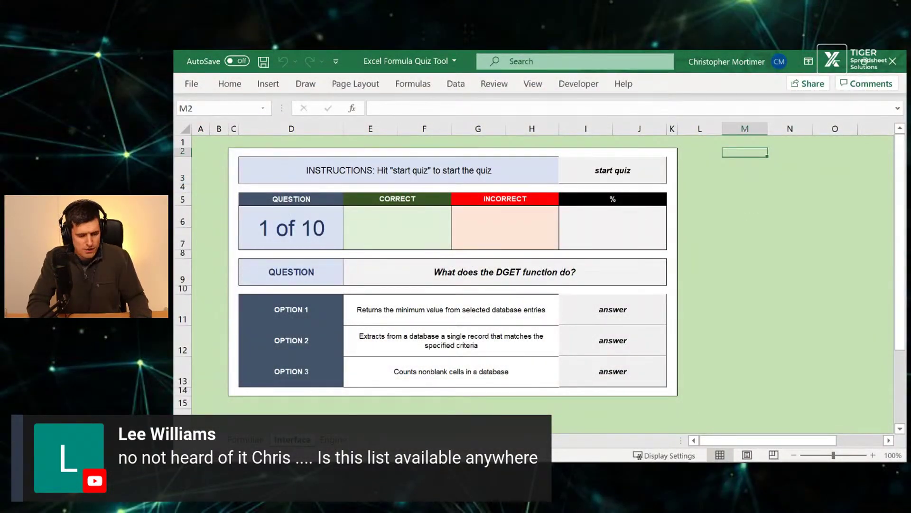
key(ctrl+w)
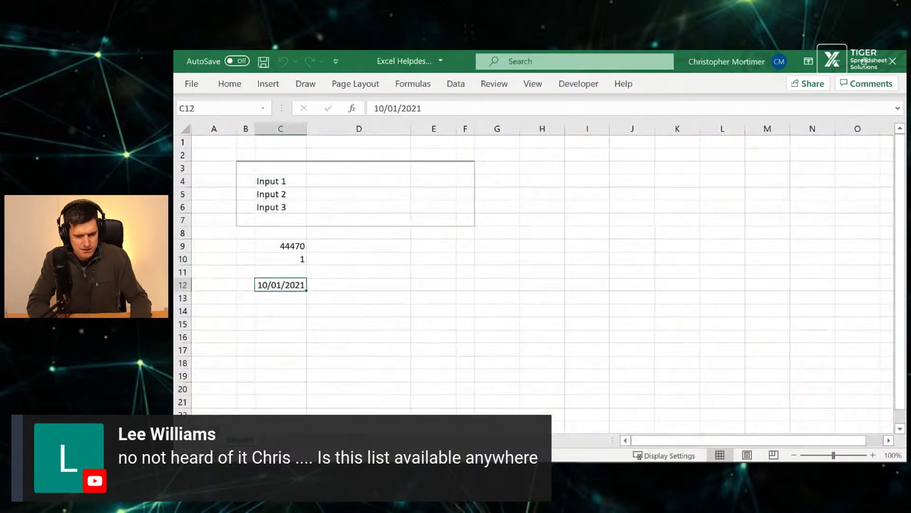
key(ctrl+w)
key(Tab)
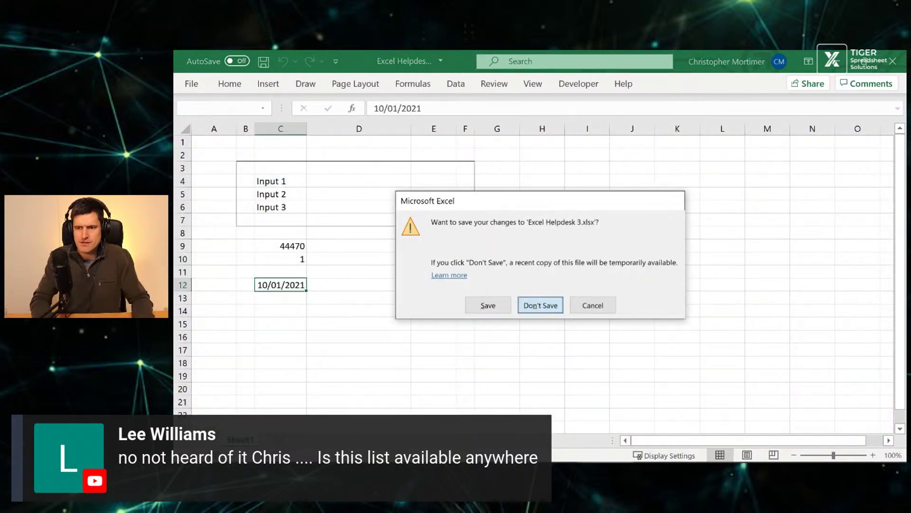
key(Return)
Start a new quiz in the Excel Formula Quiz Tool workbook and proceed to question 1
click(733, 254)
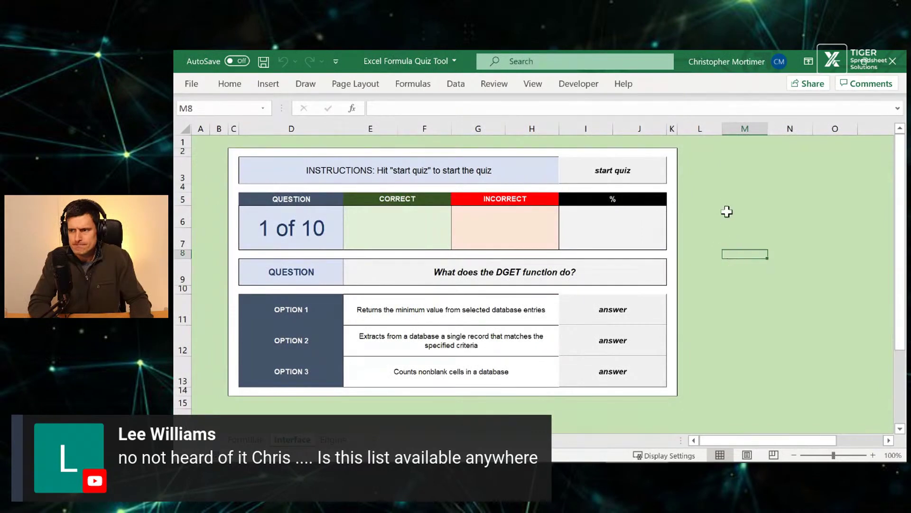
click(713, 164)
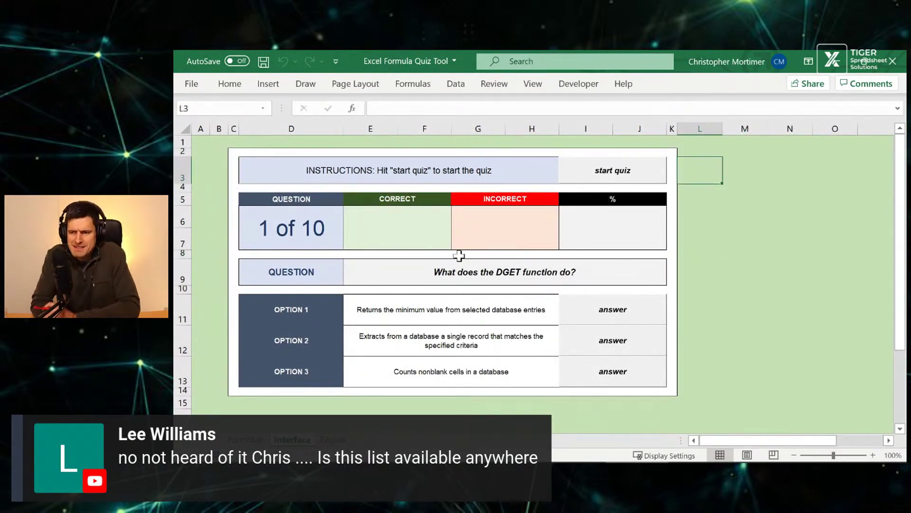
click(391, 235)
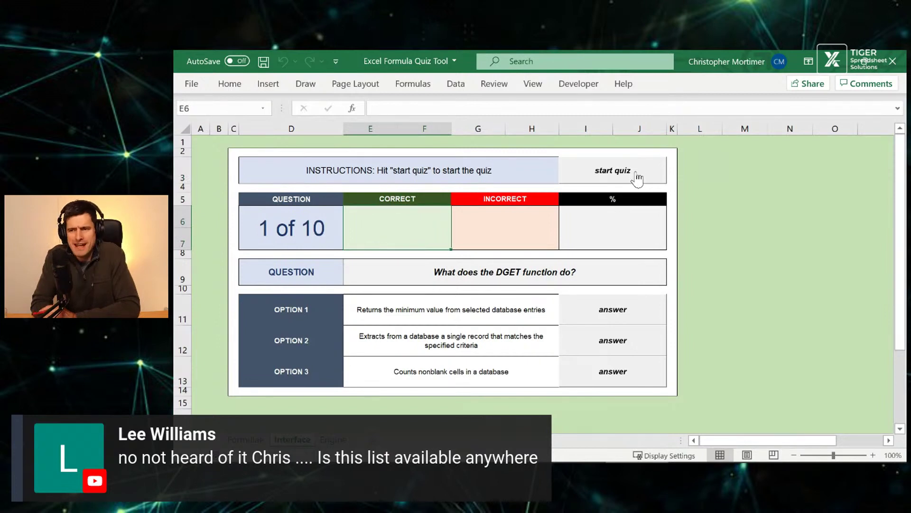
click(637, 176)
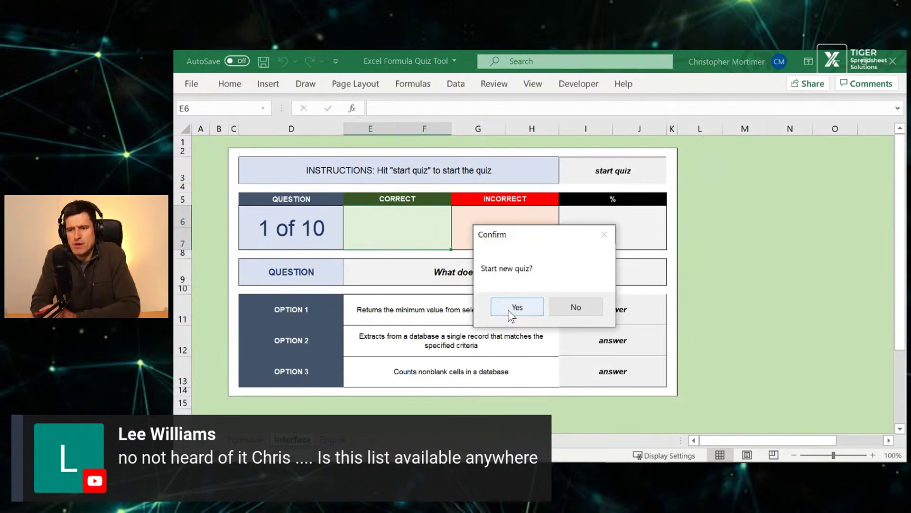
click(516, 308)
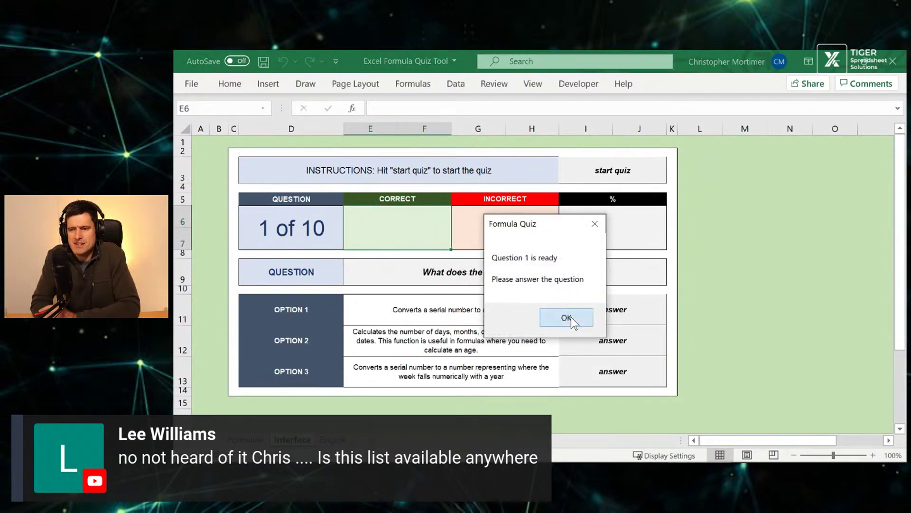
click(571, 317)
Answer the WEEKNUM question with option 3, the week's number within the year, and proceed to question 2
click(424, 271)
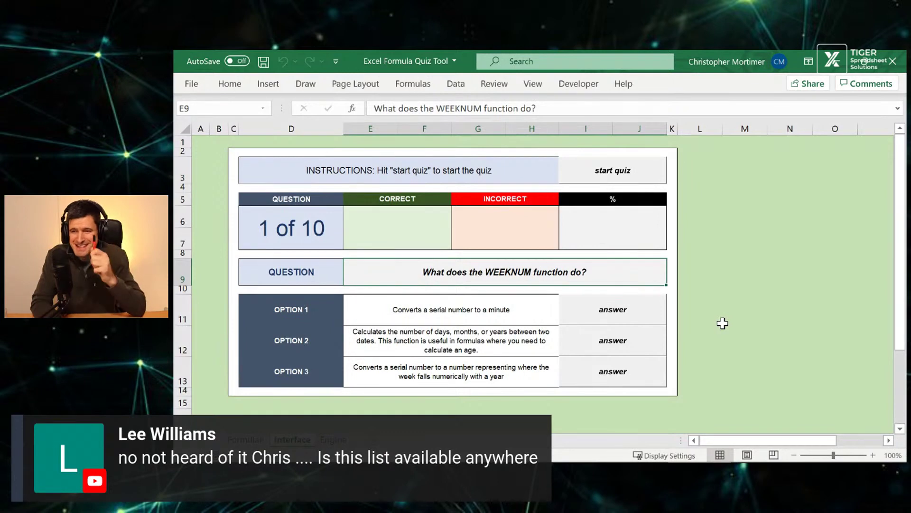
click(428, 347)
click(452, 380)
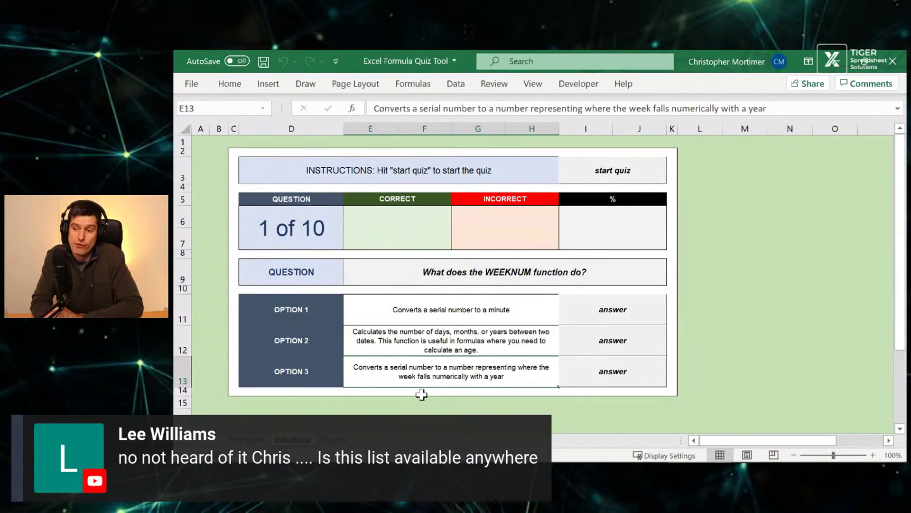
click(595, 380)
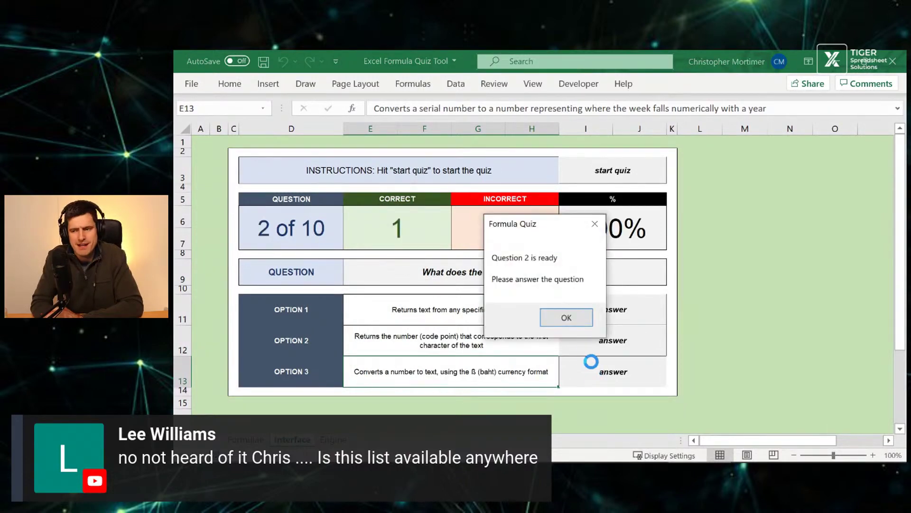
click(565, 317)
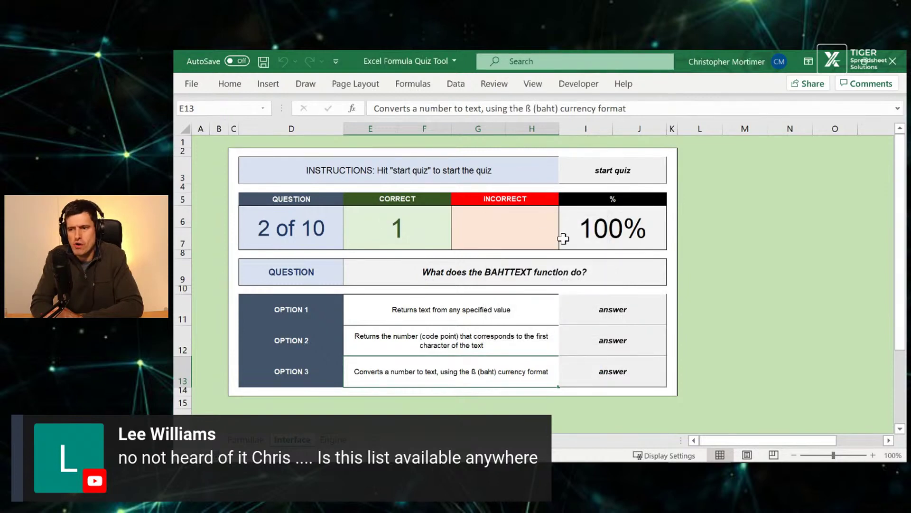
Answer the BAHTTEXT question with option 3, number to text in baht currency format, and proceed to question 3
click(594, 267)
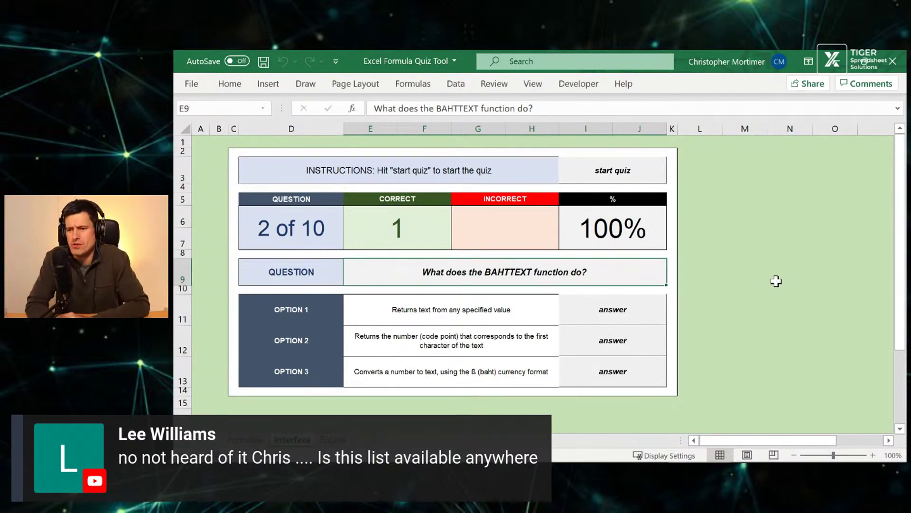
click(489, 375)
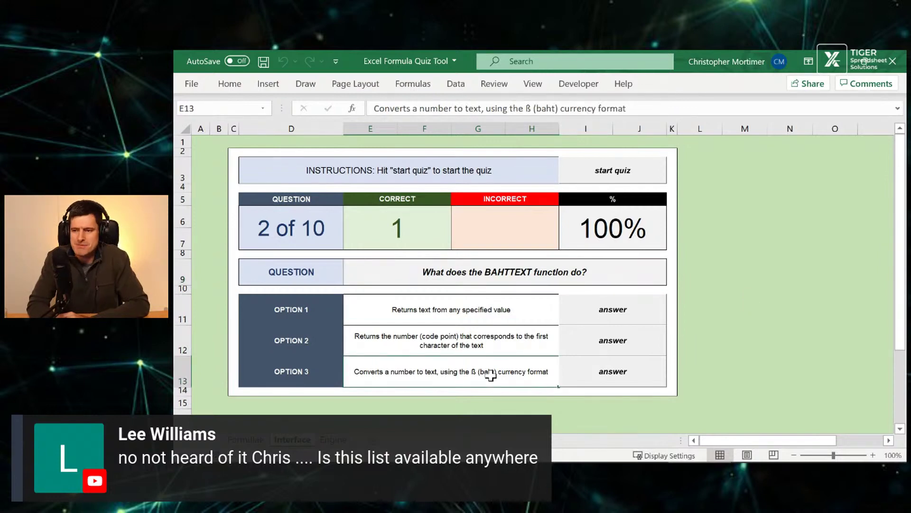
click(620, 375)
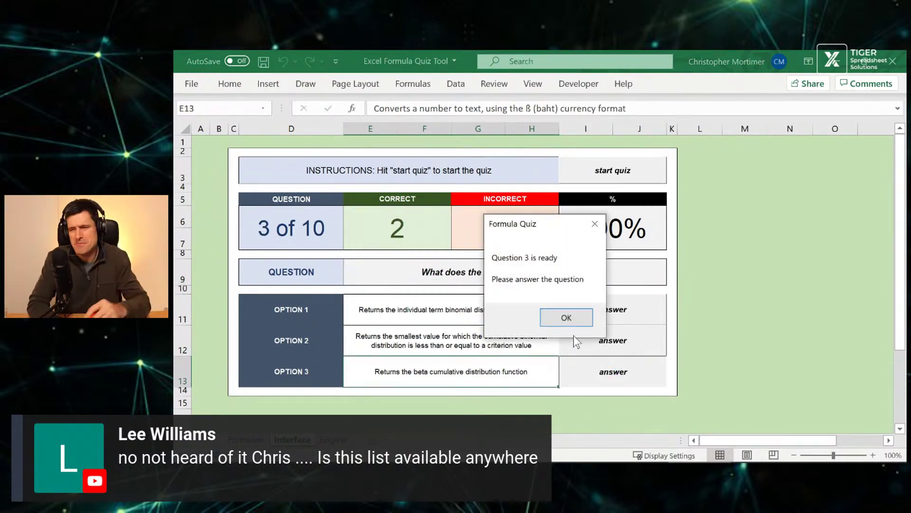
click(565, 319)
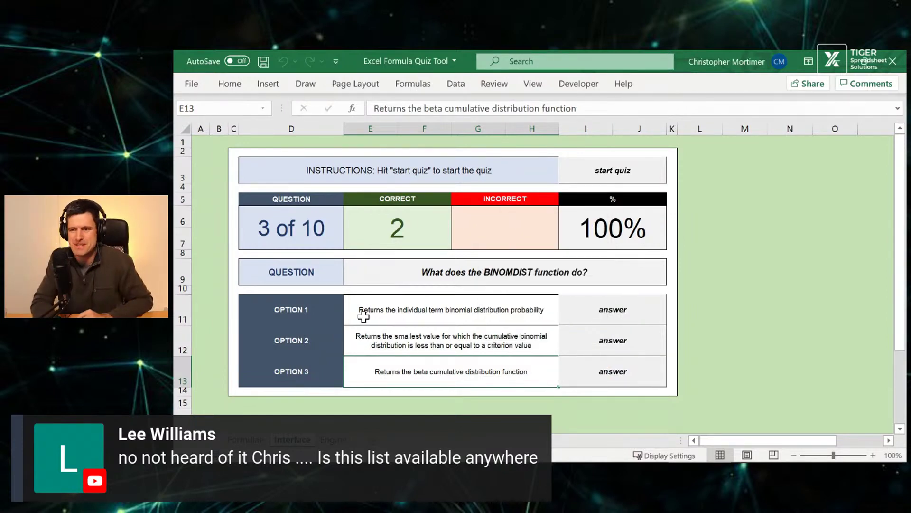
Answer the BINOMDIST question with option 1, the individual term binomial distribution probability, and proceed to question 4
click(613, 232)
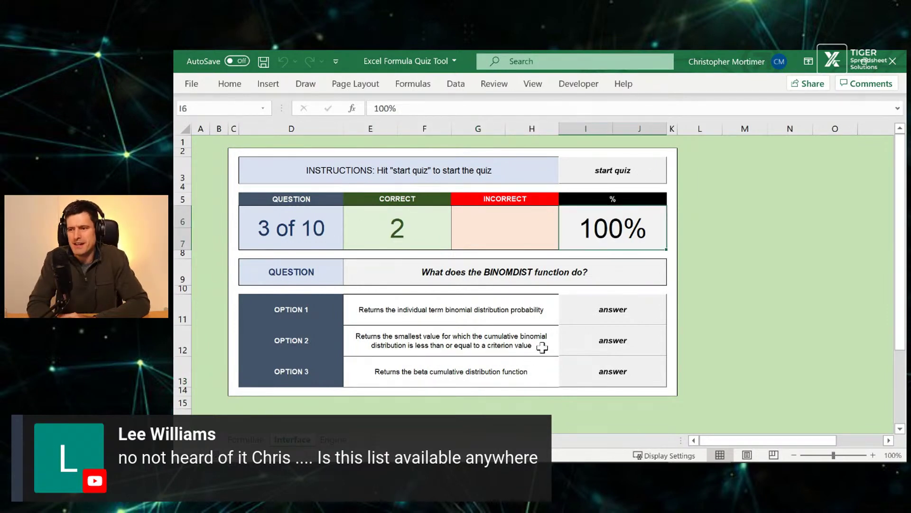
click(476, 270)
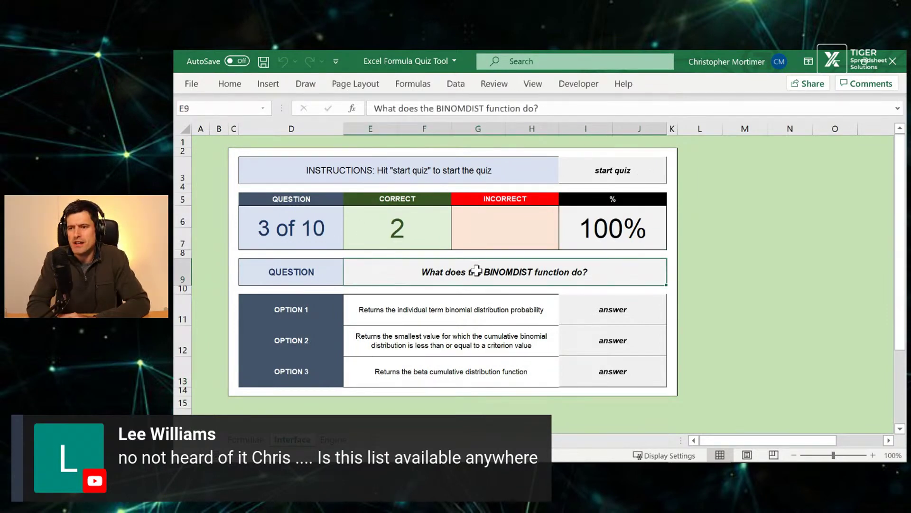
click(486, 303)
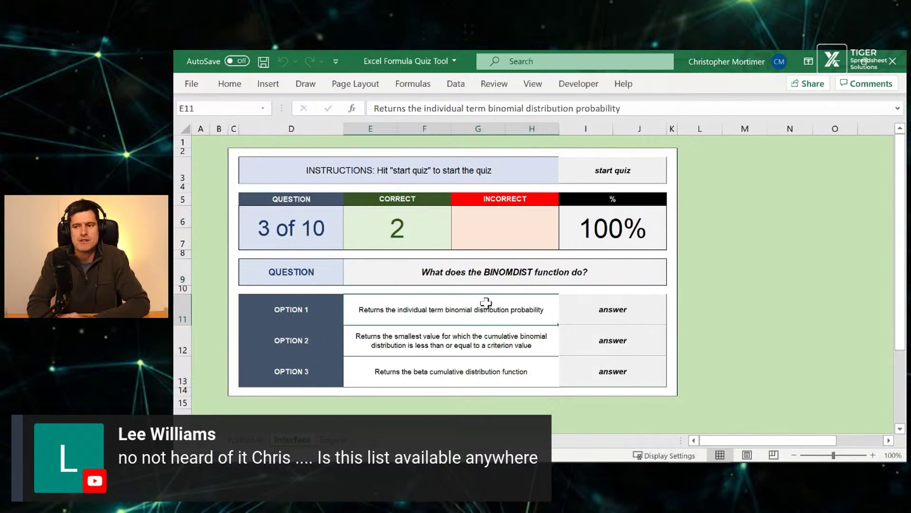
click(611, 313)
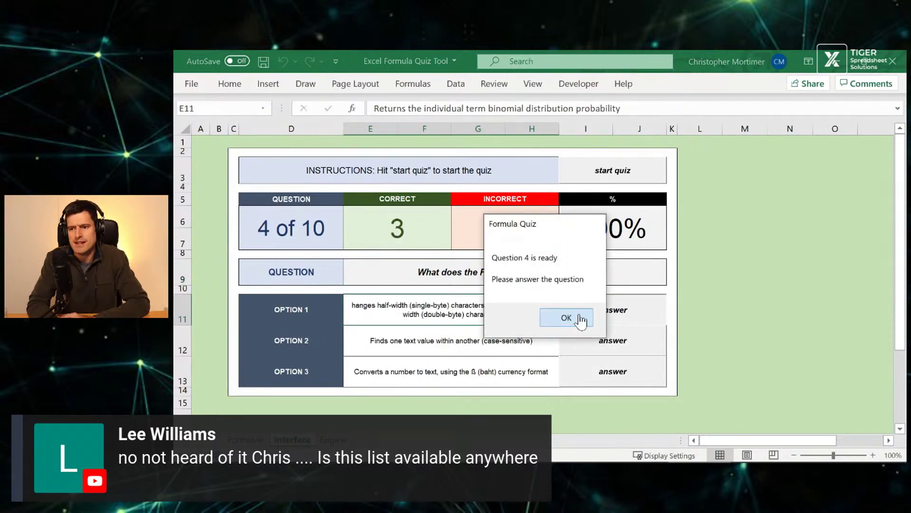
click(581, 318)
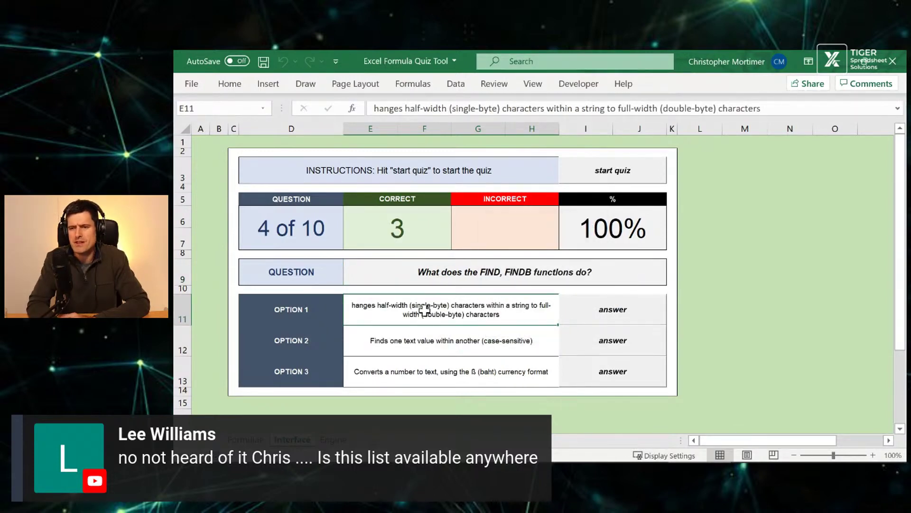
Answer the FIND, FINDB question with option 2, finding one text value within another (case-sensitive), and proceed to question 5
key(Down)
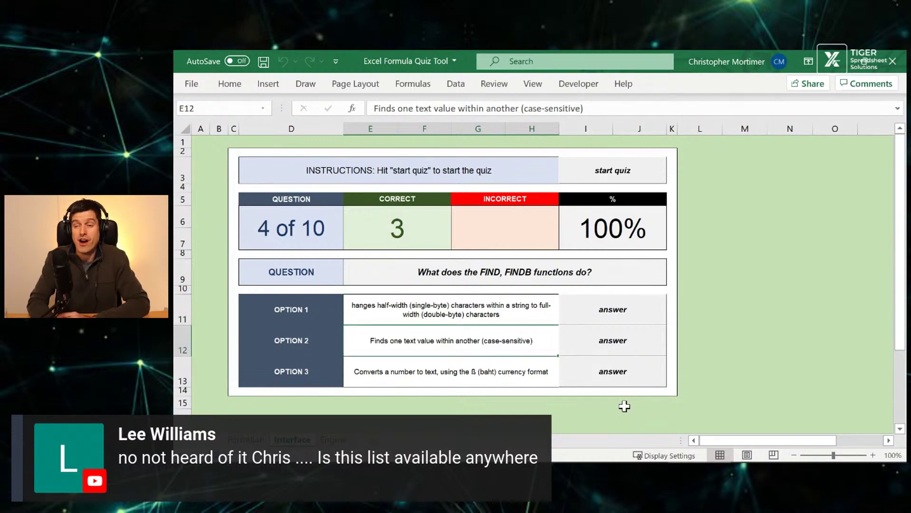
click(623, 346)
click(566, 317)
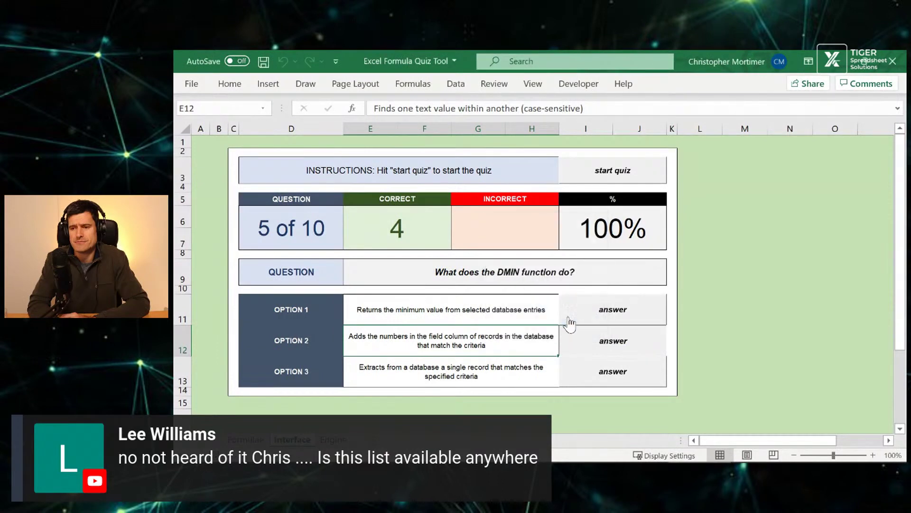
Answer the DMIN question with option 1, the minimum value from selected database entries, and proceed to question 6
click(527, 269)
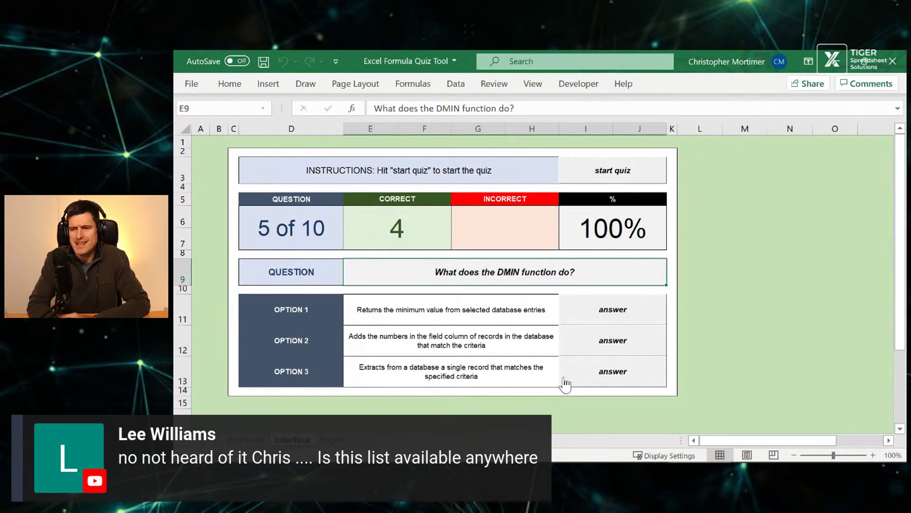
key(Down)
key(Down)
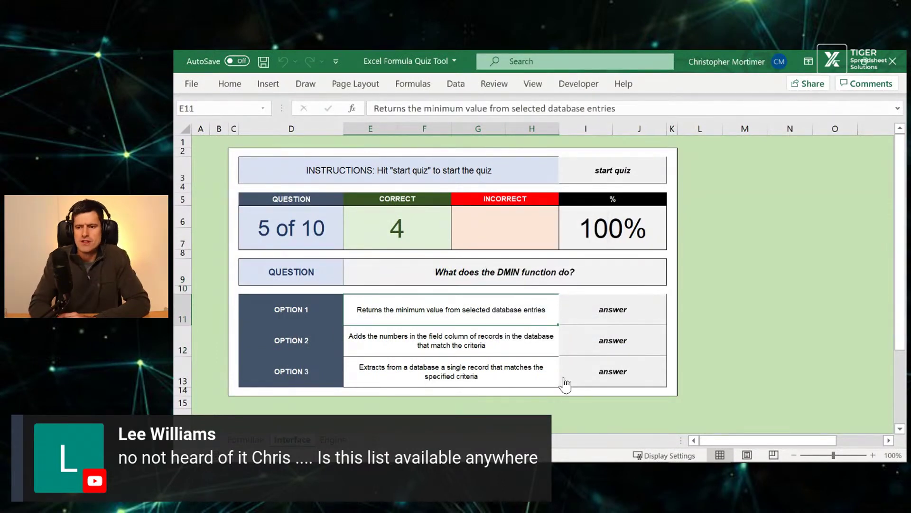
click(627, 309)
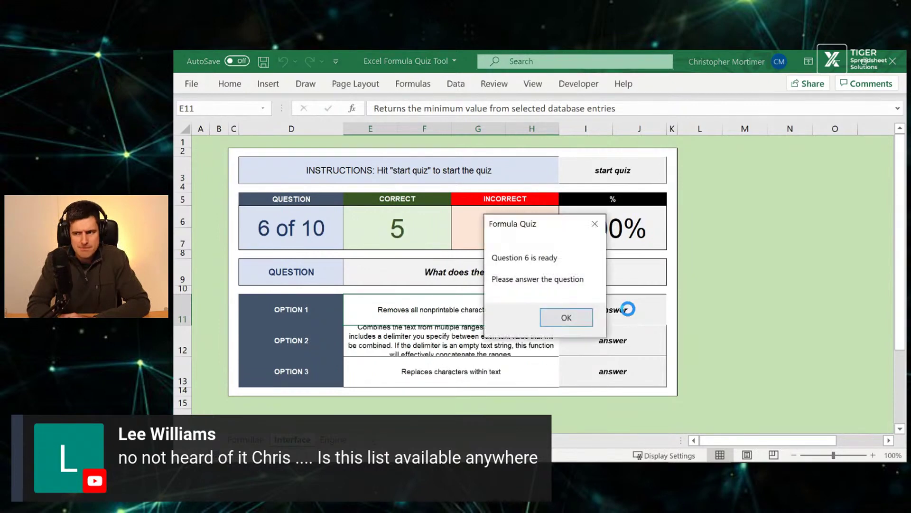
click(575, 321)
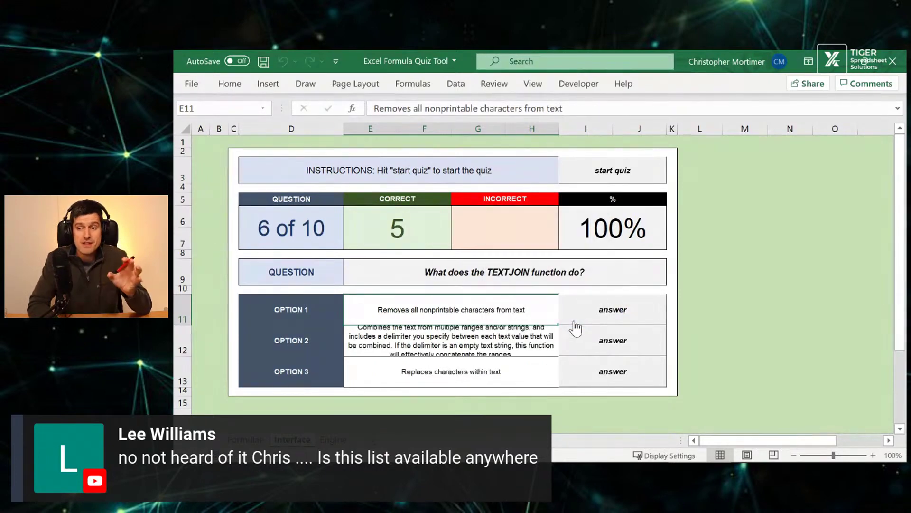
Answer the TEXTJOIN question with option 2, combining text from multiple ranges with a specified delimiter, and proceed to question 7
click(406, 269)
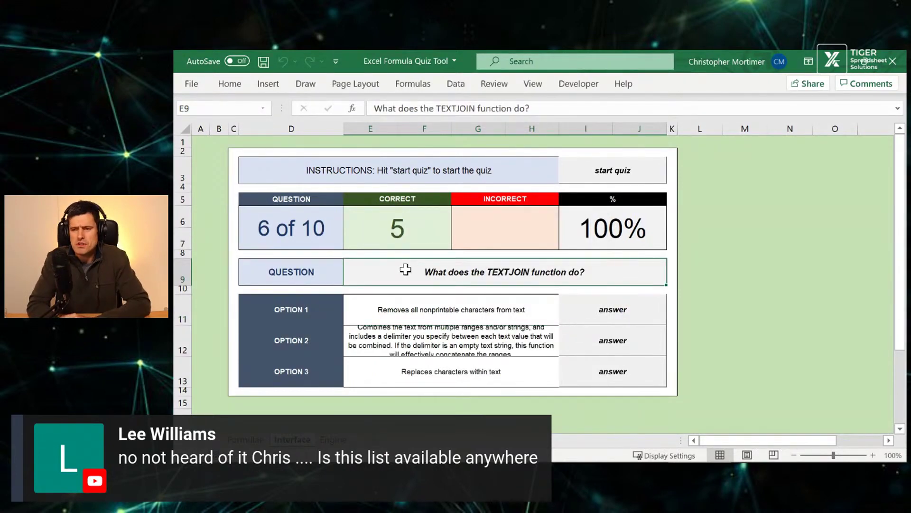
click(435, 336)
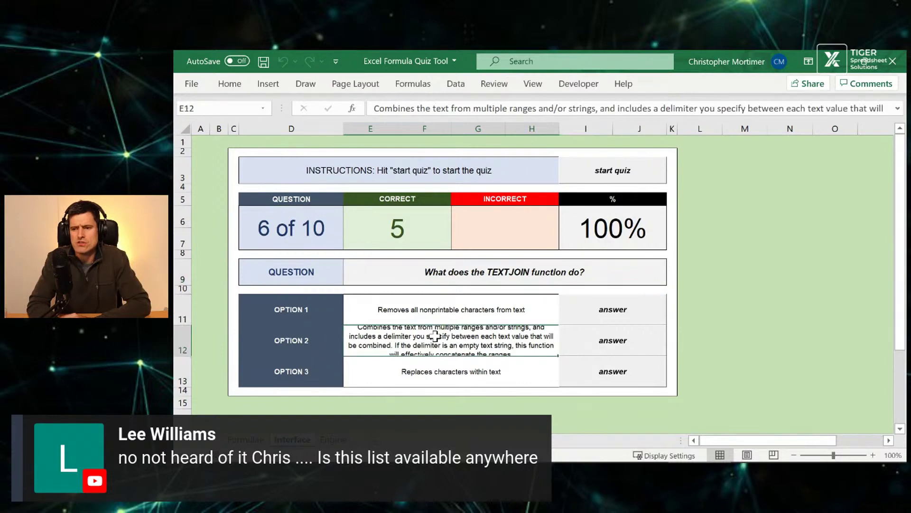
click(525, 362)
click(528, 338)
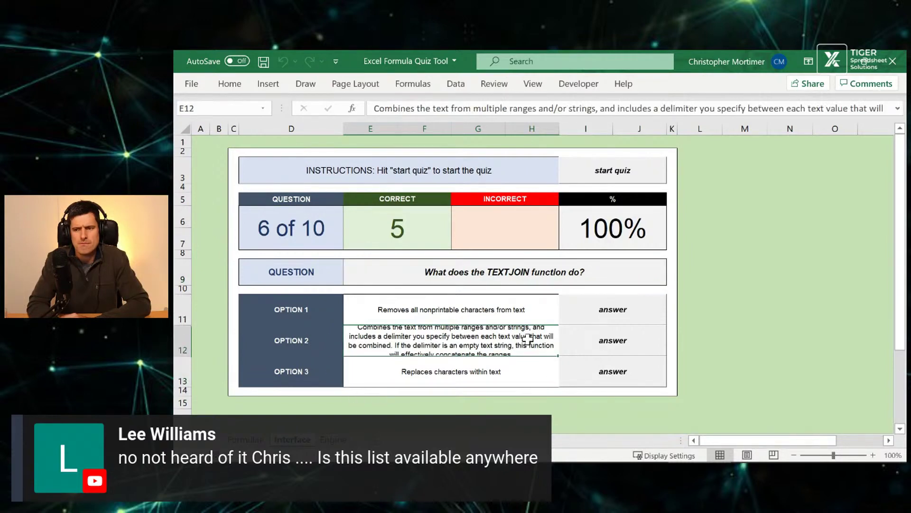
click(610, 343)
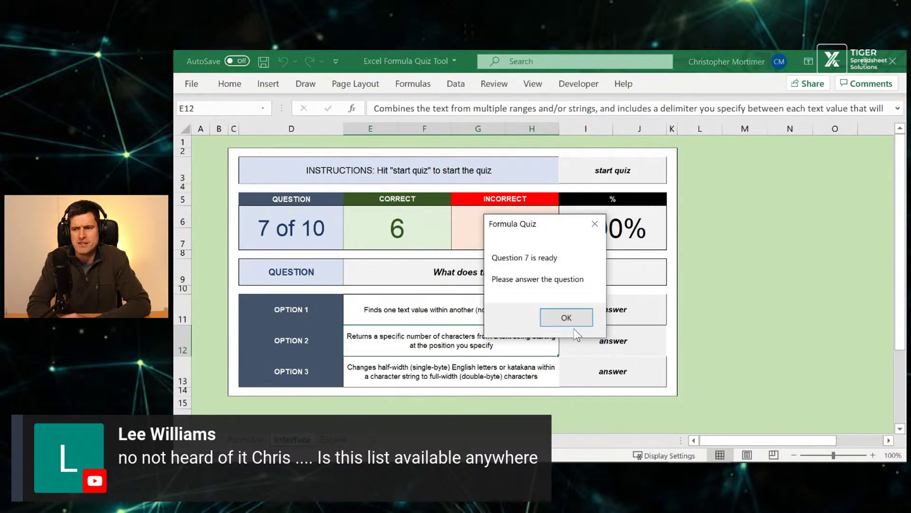
click(567, 317)
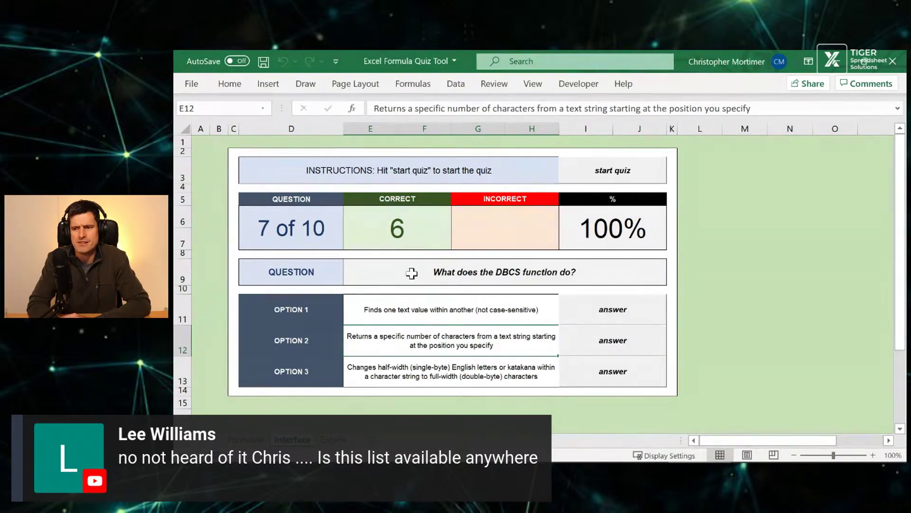
Compare the DBCS answer choices, answer with option 3, half-width to full-width characters, and proceed to question 8
key(Up)
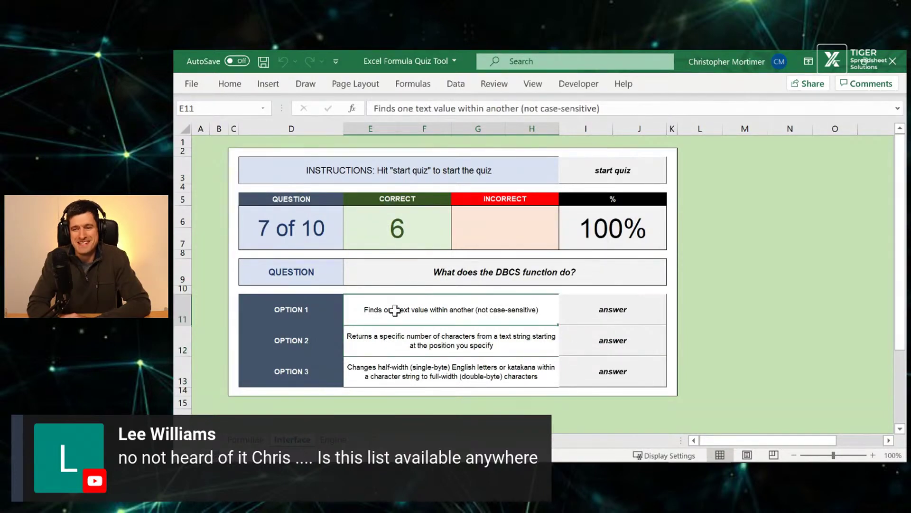
key(Down)
key(Down)
key(Up)
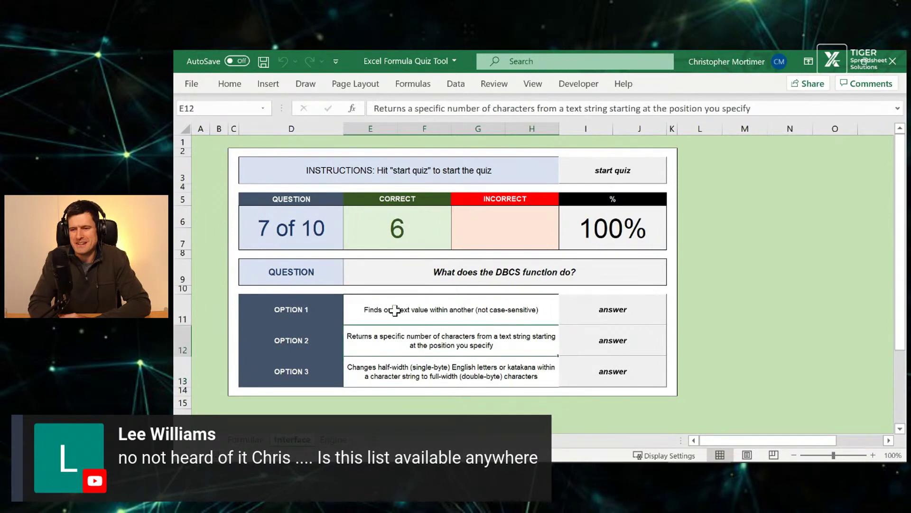
key(Up)
key(Down)
key(Down)
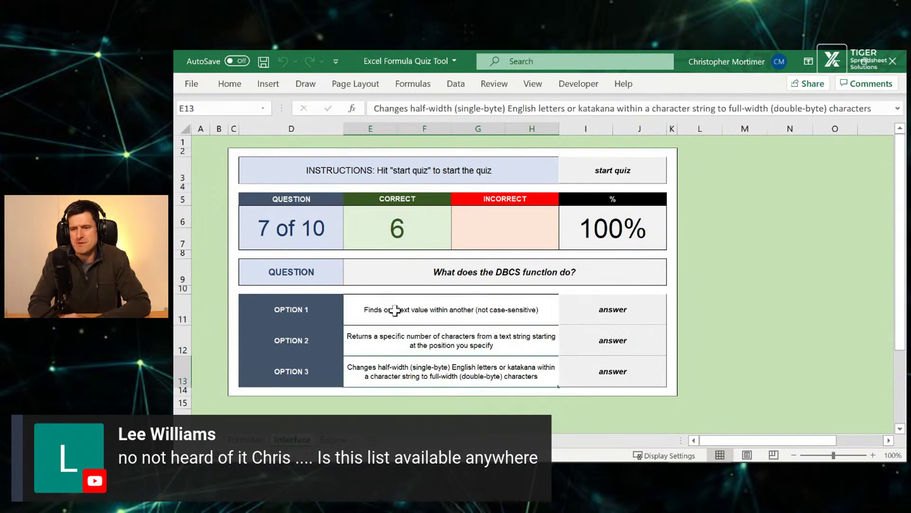
click(601, 375)
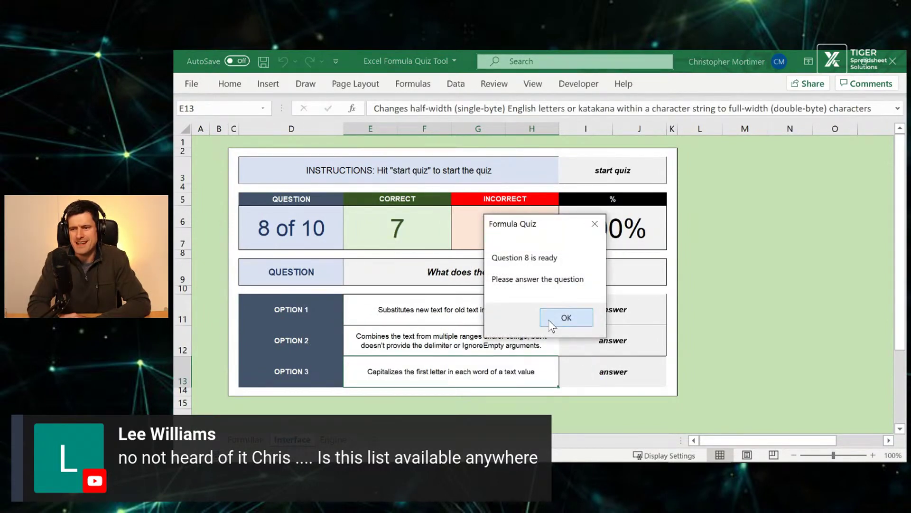
click(564, 315)
Answer the CONCAT question with option 2, combining text without delimiter or IgnoreEmpty arguments, and proceed to question 9
click(408, 266)
key(Left)
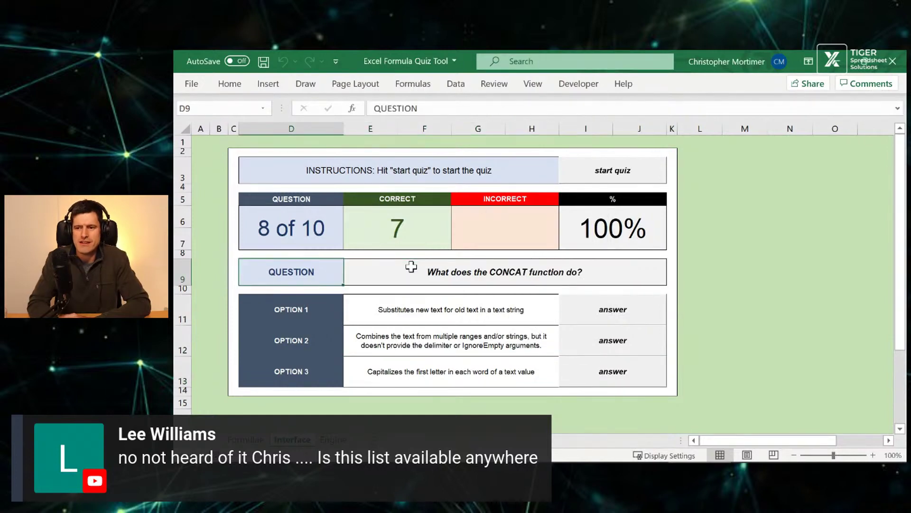
key(Down)
key(Down)
key(Right)
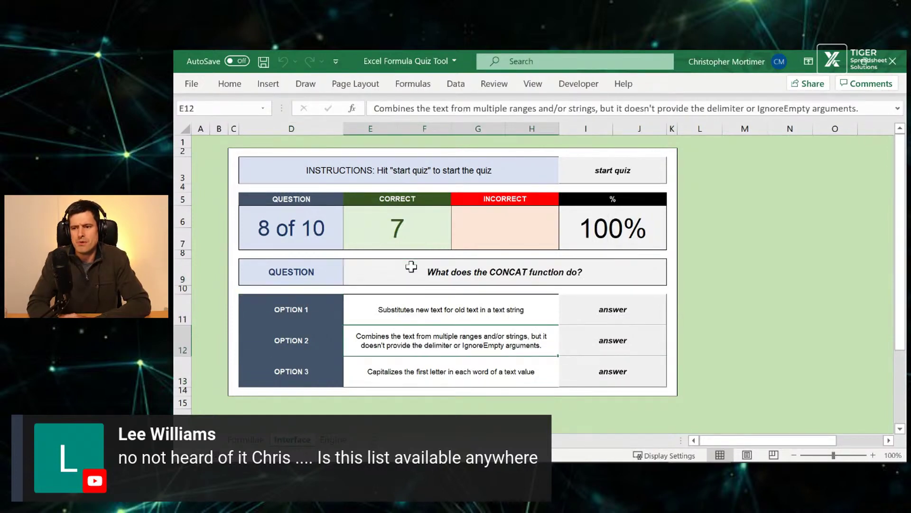
click(590, 350)
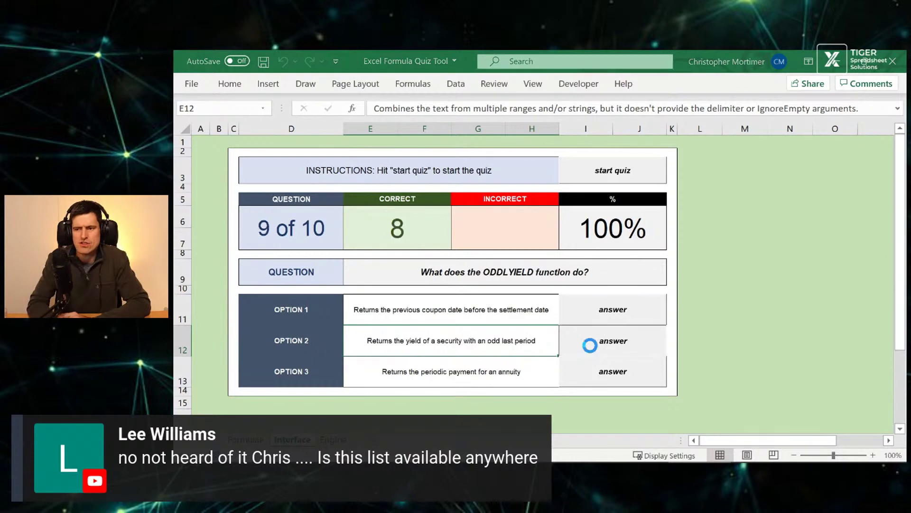
click(572, 318)
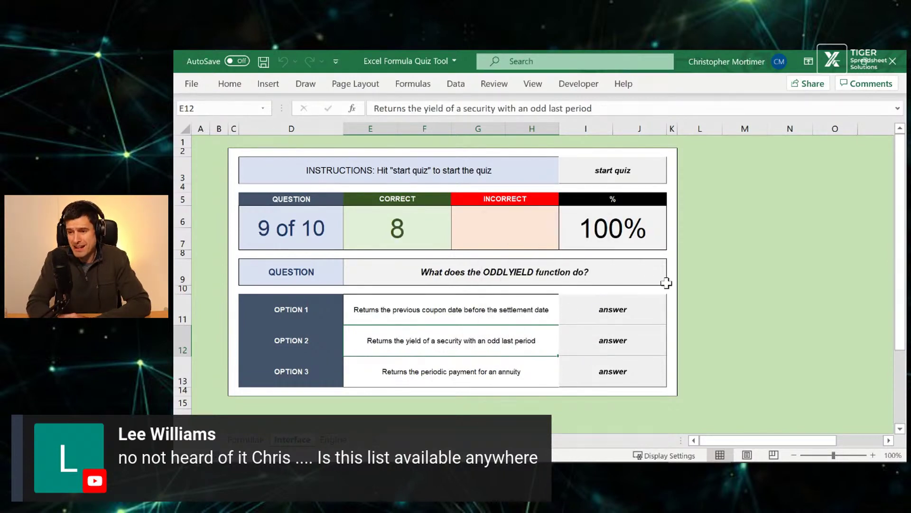
Compare the ODDLYIELD answer choices, answer with option 2, the yield of a security with an odd last period, and proceed to question 10
key(Up)
key(Down)
key(Down)
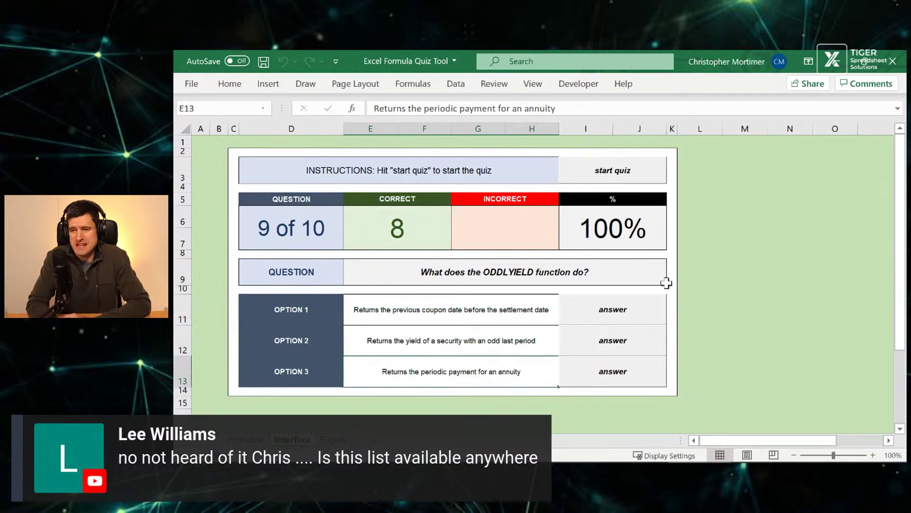
key(Up)
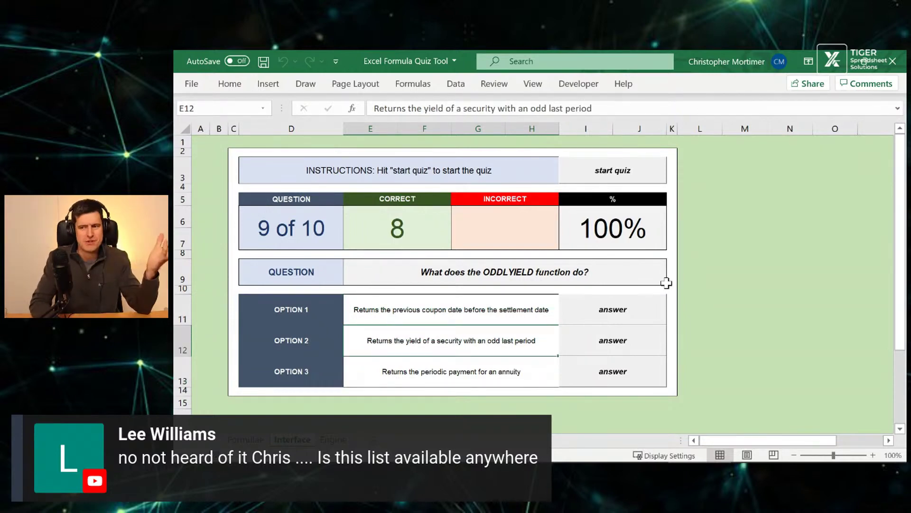
click(614, 350)
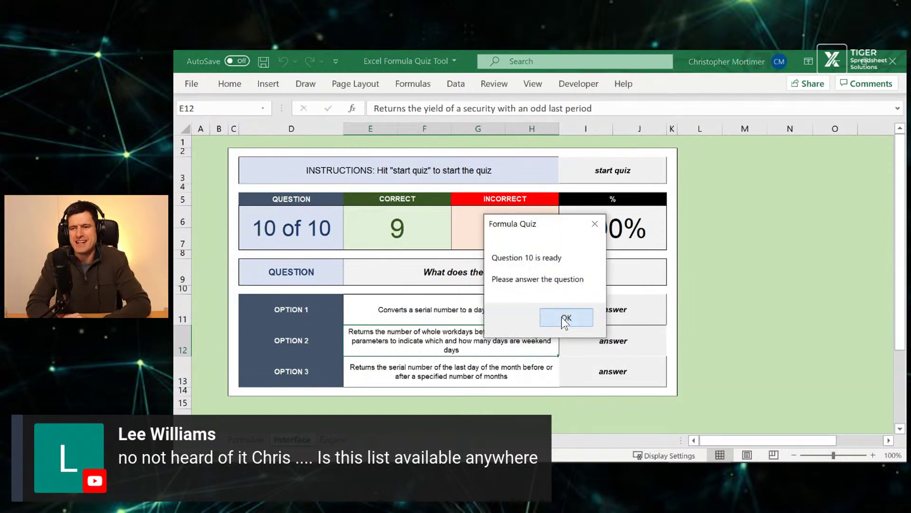
click(566, 318)
Answer the WEEKDAY question with option 1, converting a serial number to a day of the week, and finish the quiz
click(399, 272)
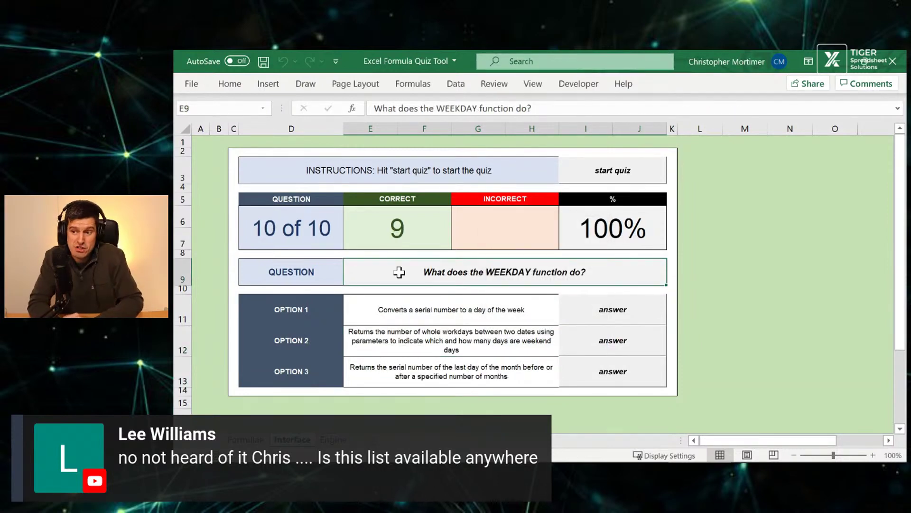
click(357, 310)
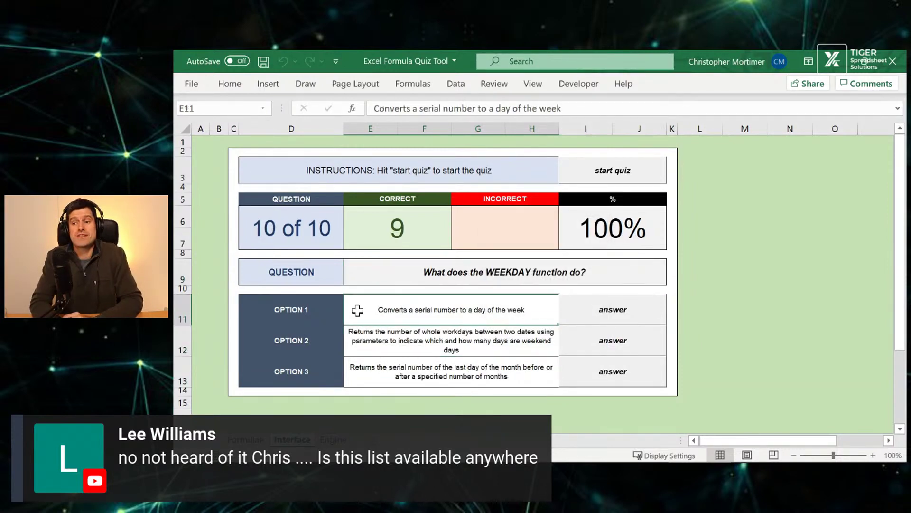
click(619, 315)
click(566, 322)
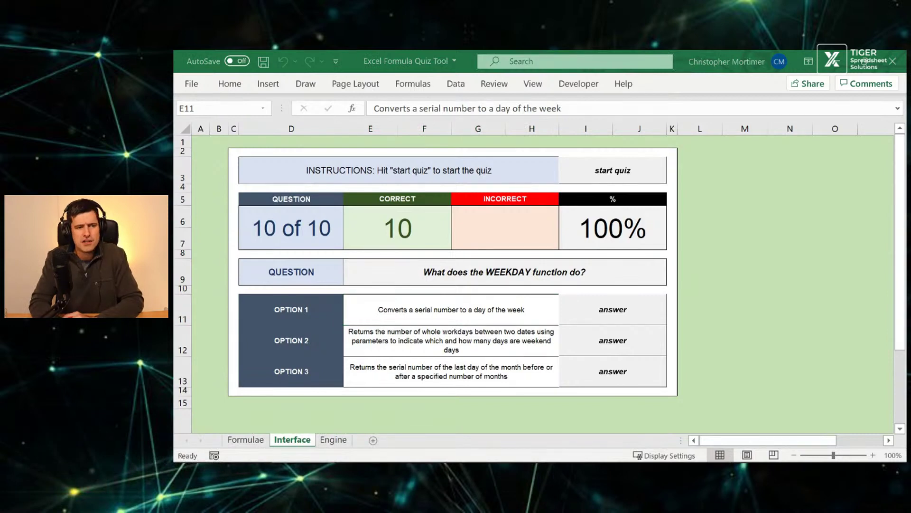
Review the correct-answer score and the question counter of the completed quiz
click(708, 181)
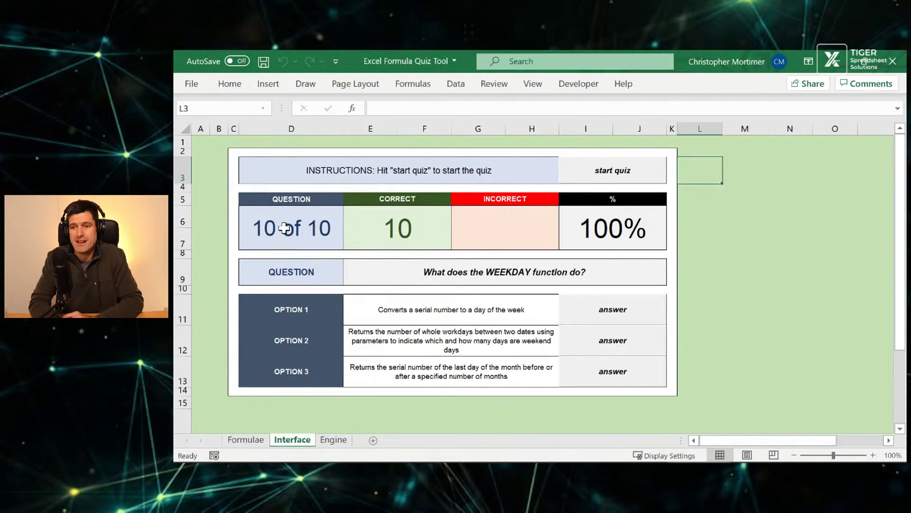
click(388, 223)
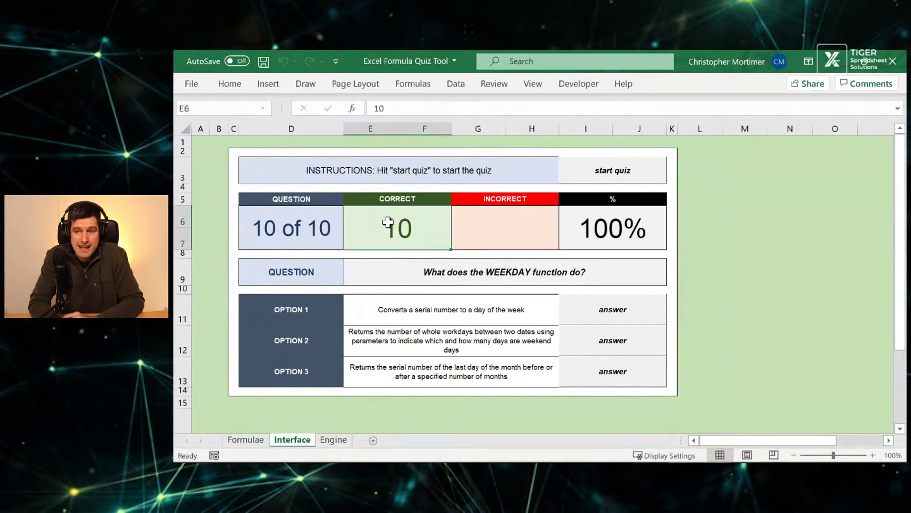
click(295, 228)
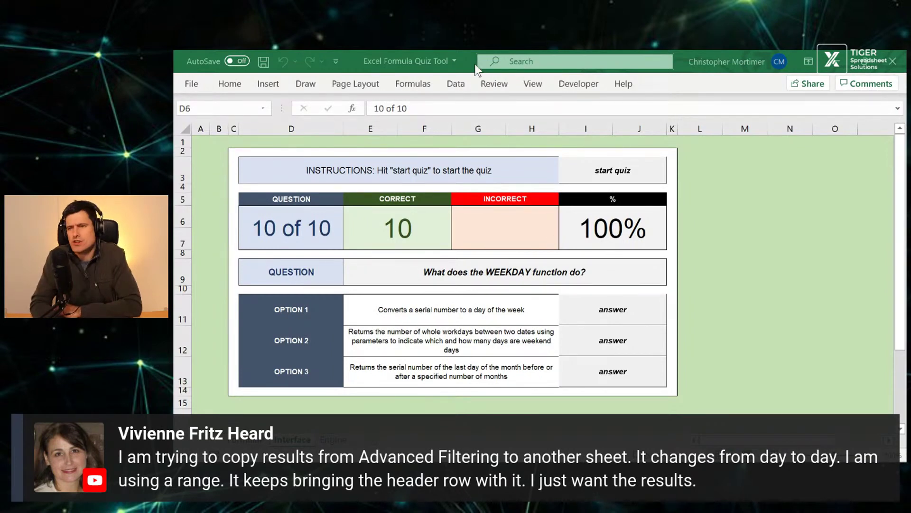
click(457, 86)
click(456, 86)
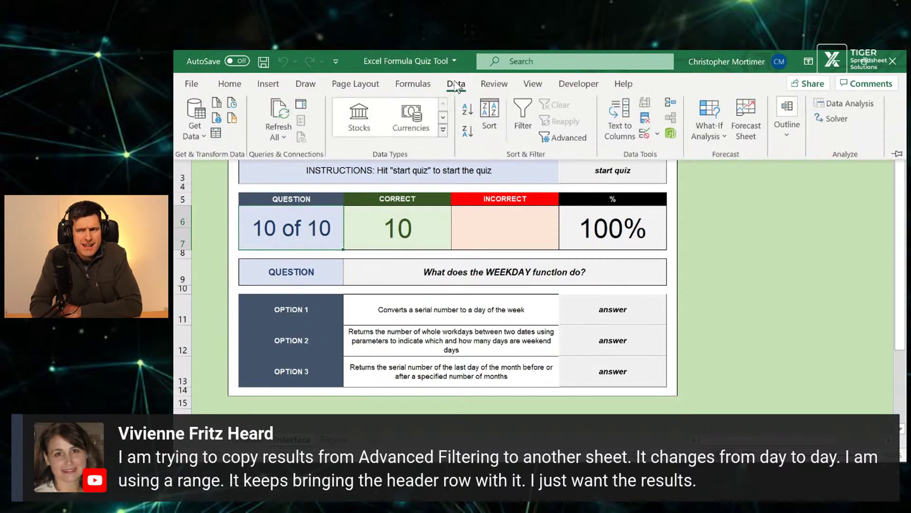
click(580, 137)
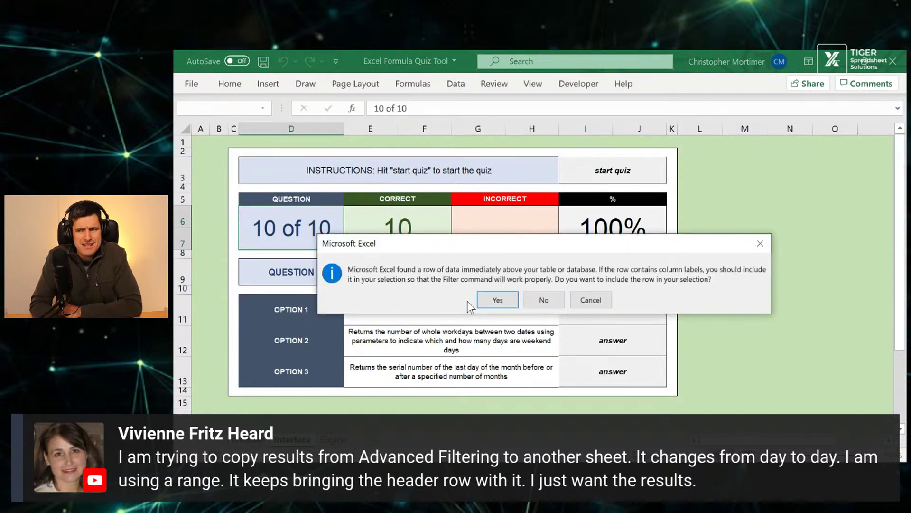
click(592, 301)
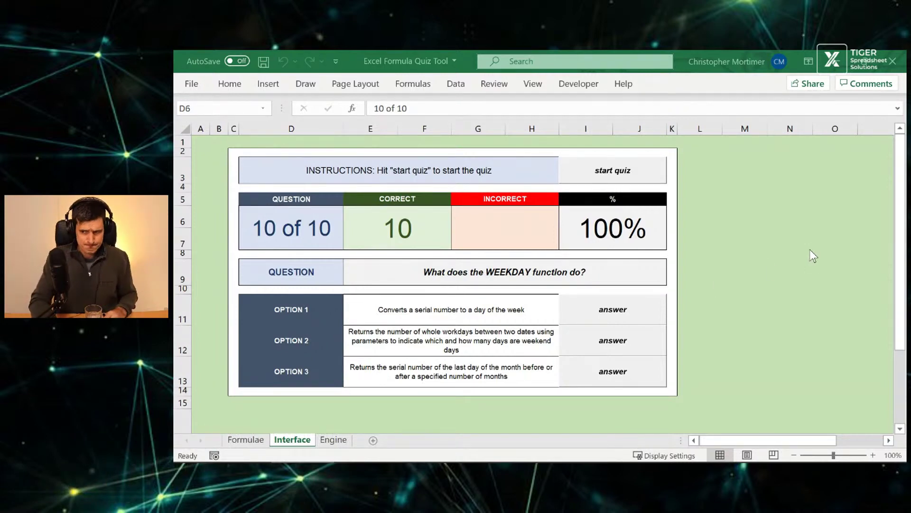
click(715, 163)
click(714, 163)
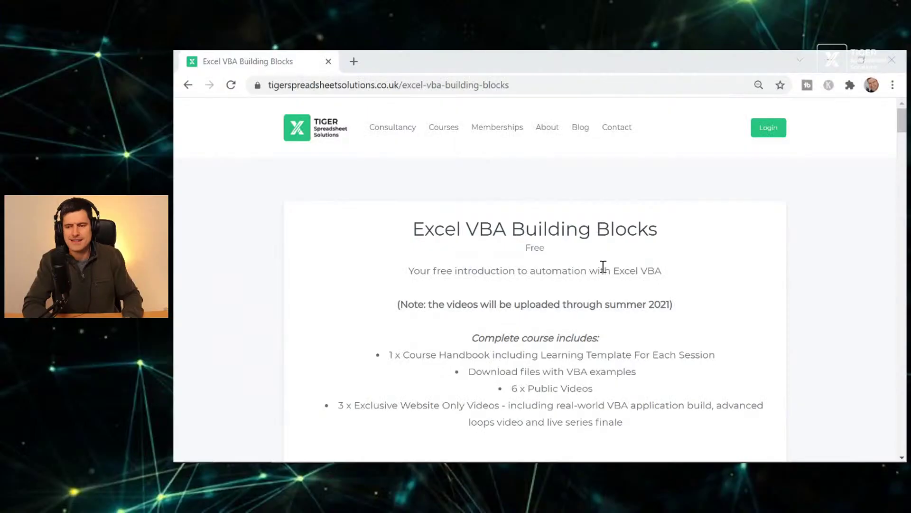
Examine the free Excel VBA Building Blocks course page in the browser, from the overview down to the session list
scroll(603, 266, down, 5)
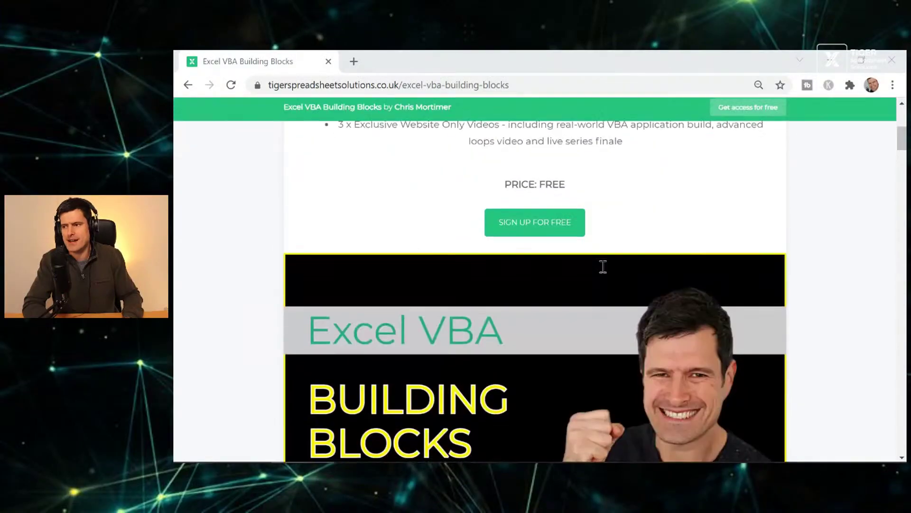
scroll(603, 267, down, 5)
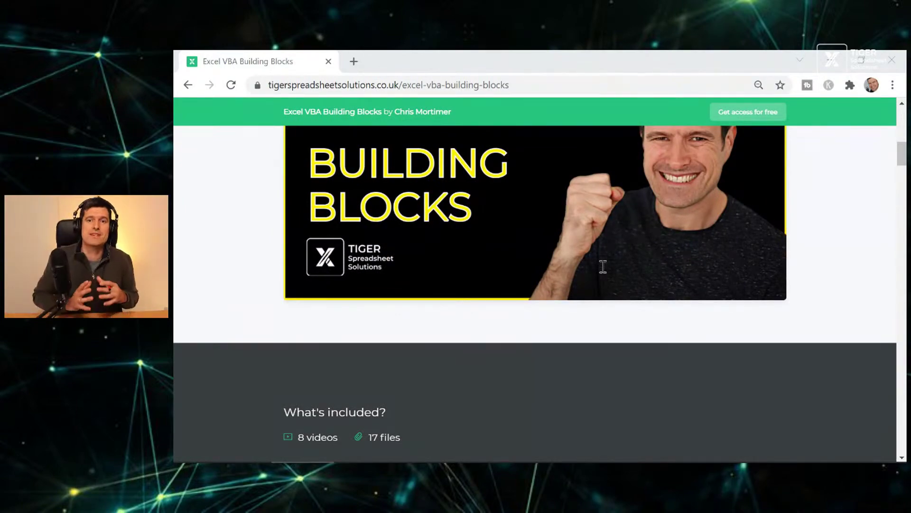
scroll(603, 267, down, 10)
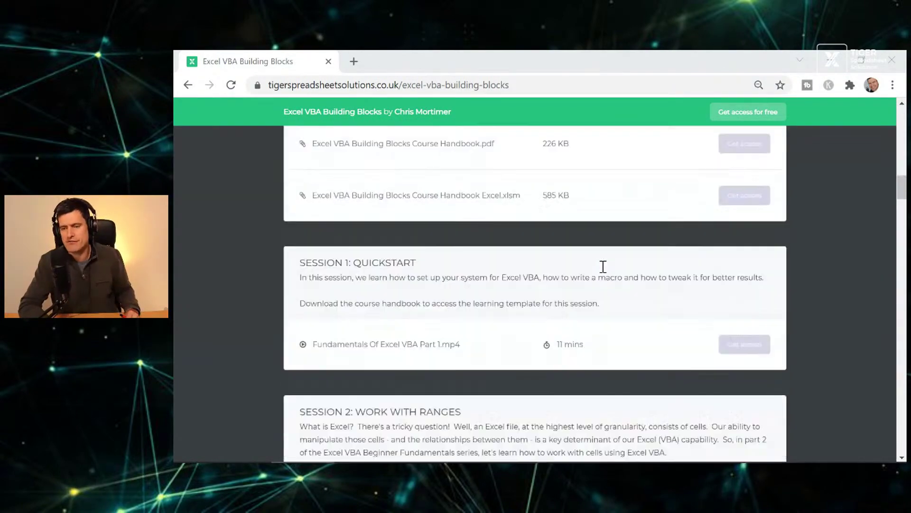
Examine the session descriptions and downloadable files down to the live session link, then the Session X complete model build walkthrough
scroll(603, 266, down, 10)
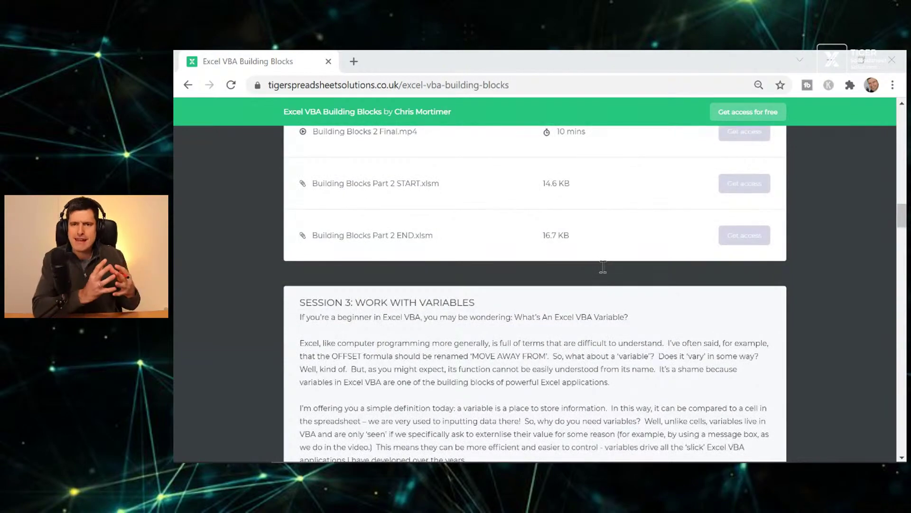
scroll(603, 266, down, 6)
scroll(603, 266, down, 2)
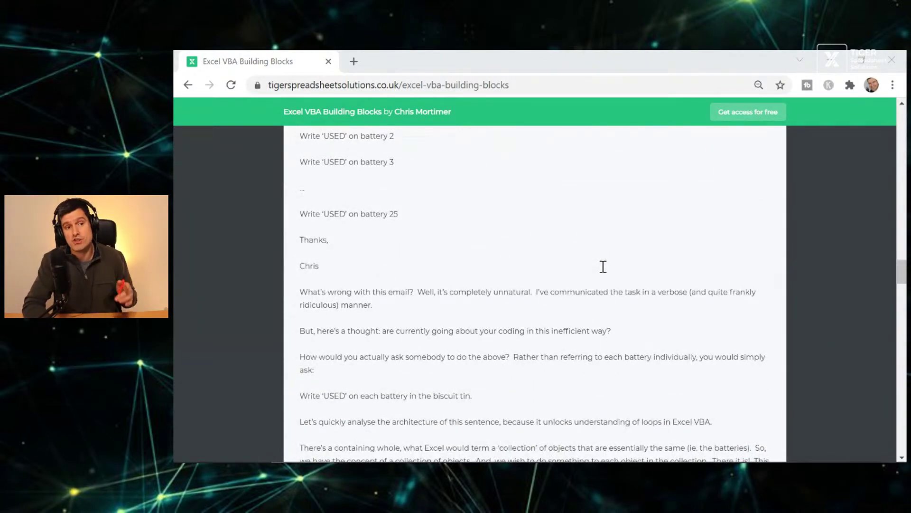
scroll(603, 267, down, 20)
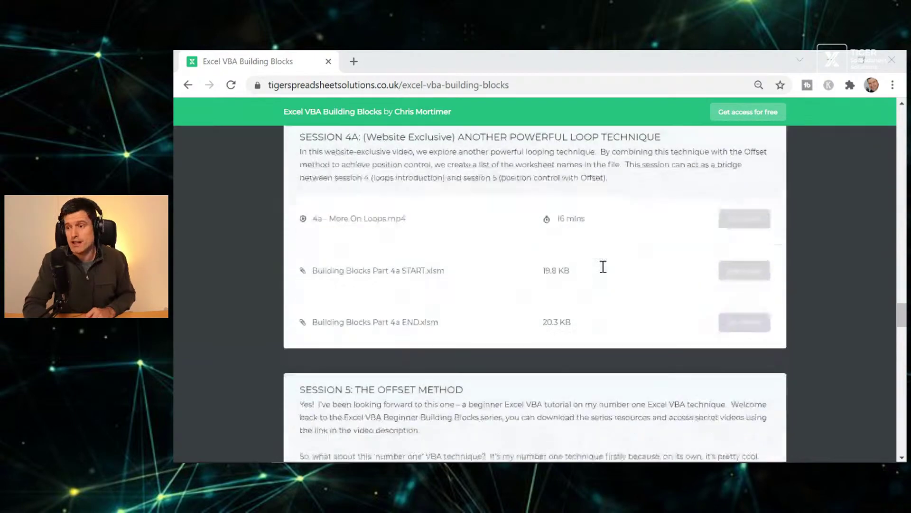
scroll(602, 267, down, 15)
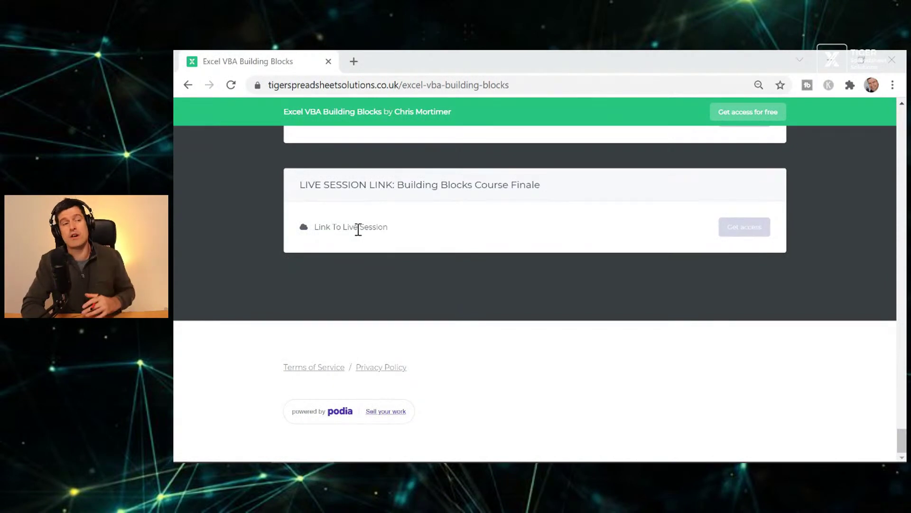
scroll(358, 230, up, 2)
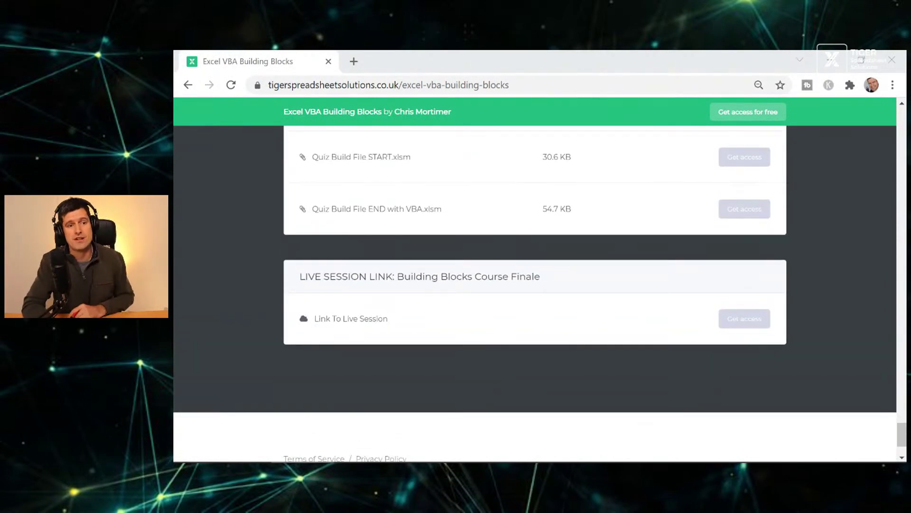
scroll(515, 235, up, 6)
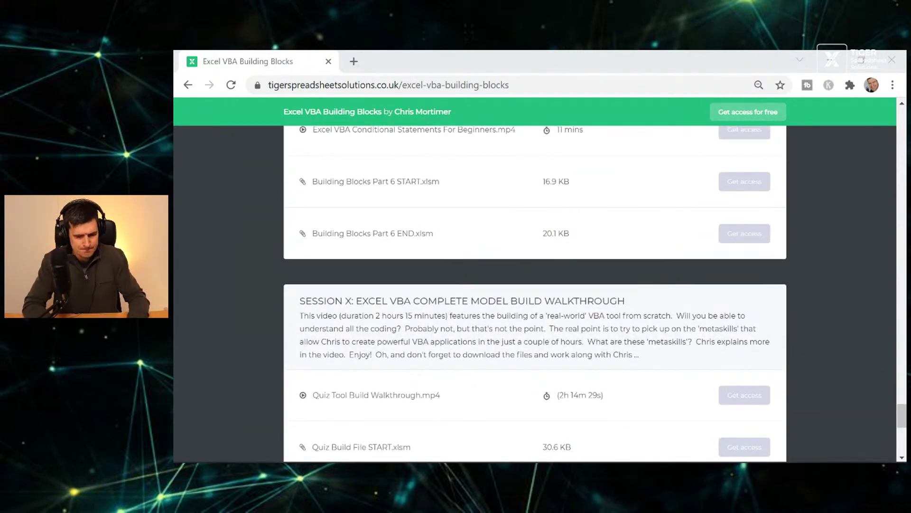
Switch to the Excel Formula Quiz Tool workbook and open the Formulae sheet at the first listed formula, the DAVERAGE function
key(alt+Tab)
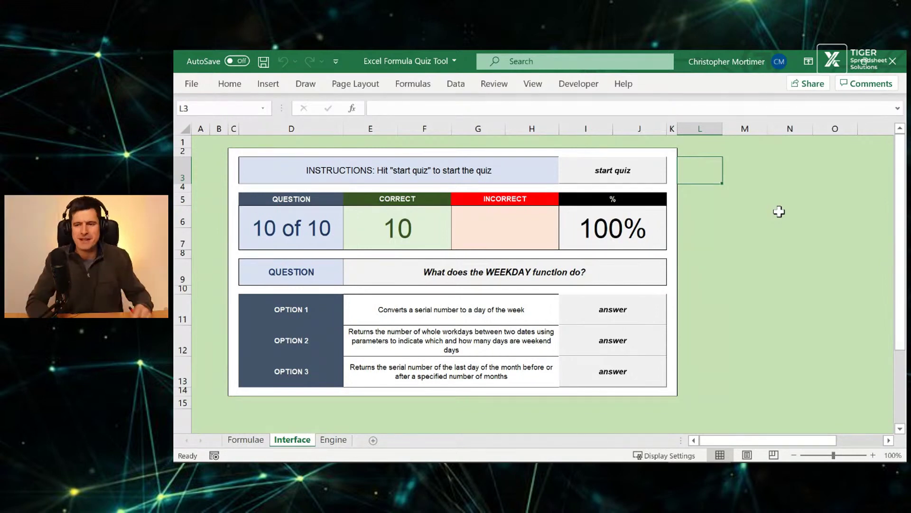
click(329, 166)
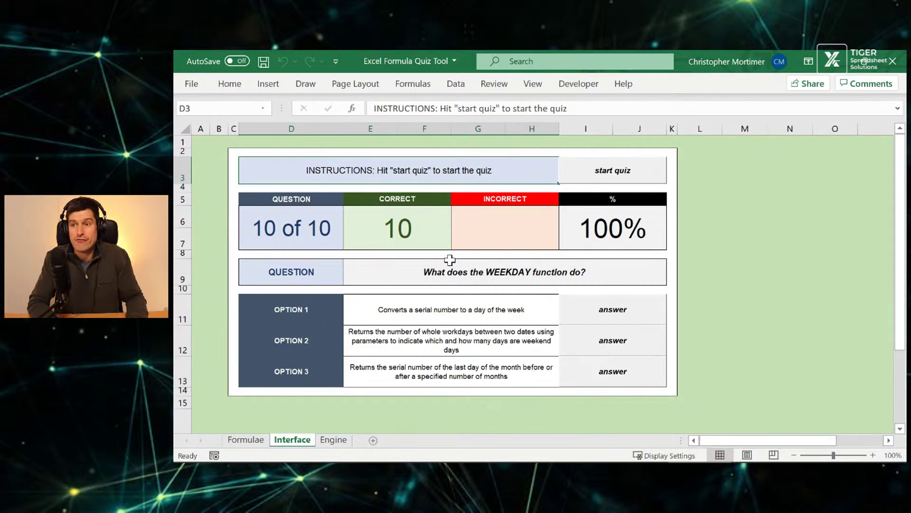
click(245, 440)
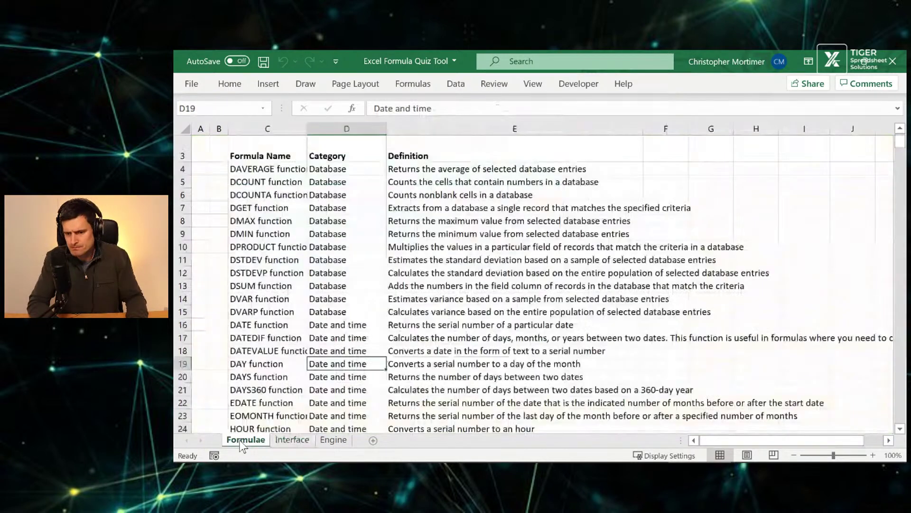
click(273, 231)
key(Up)
key(Up)
key(Up)
key(Up)
key(Up)
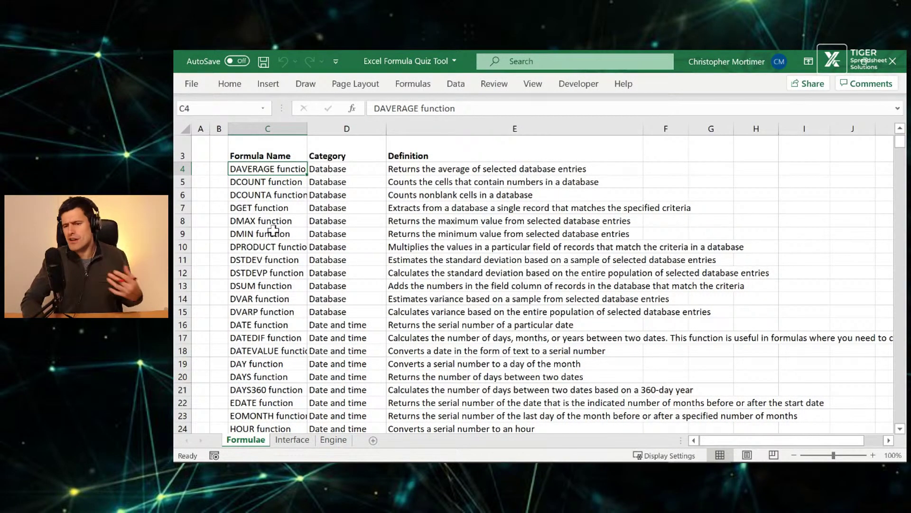
Examine the names, categories and definitions of the Database and Date and time functions, down to the first Text functions
key(Down)
key(Down)
key(Down)
key(Down)
key(Down)
key(Down)
key(Down)
key(Down)
key(Down)
key(Down)
key(Down)
key(Down)
key(Down)
key(Down)
key(Down)
key(Down)
key(Down)
key(Down)
key(Down)
key(Down)
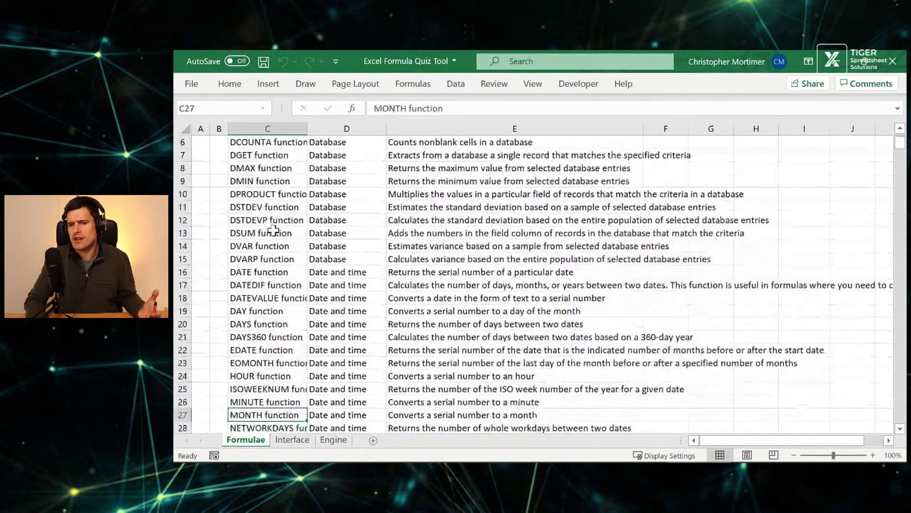
key(Down)
key(Down)
key(Down)
key(Down)
key(Down)
key(Down)
key(Down)
key(Down)
key(Down)
key(Up)
key(Up)
key(Up)
key(Up)
key(Up)
key(Up)
key(Up)
key(Up)
key(Up)
key(Up)
key(Up)
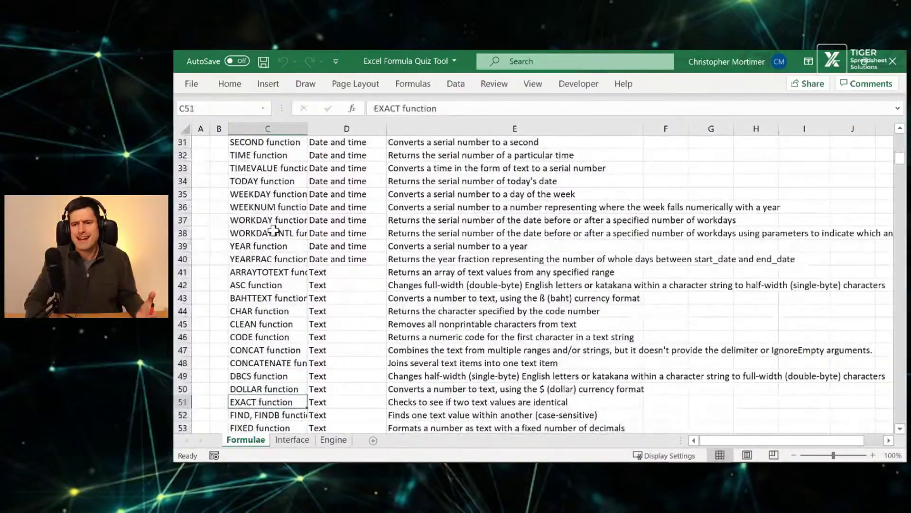
key(Up)
key(Down)
key(Down)
key(Down)
key(Up)
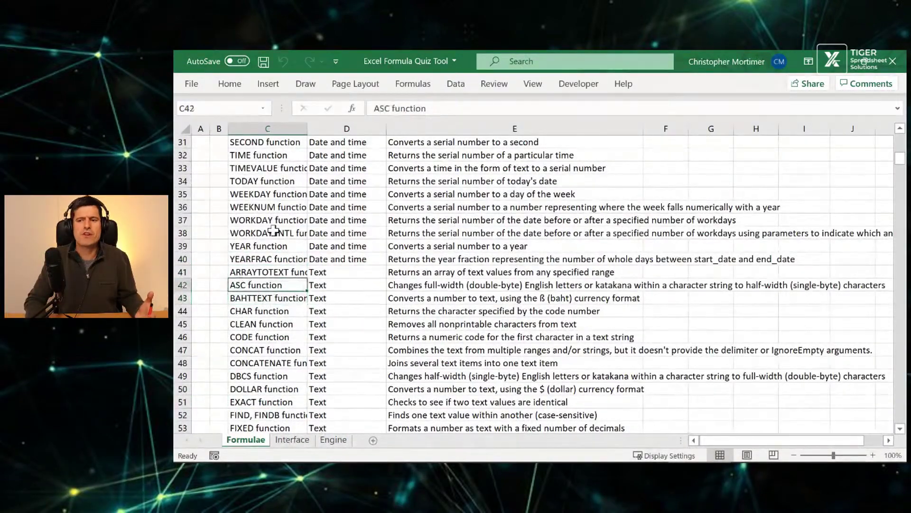
key(Up)
key(Up)
key(Up)
Examine the Text, Lookup and reference, and first Logical functions in the formula list, down to the IFS function
key(Down)
key(Down)
key(Down)
key(Down)
key(Down)
key(Down)
key(Down)
key(Down)
key(Down)
key(Down)
key(Down)
key(Down)
key(Down)
key(Down)
key(Down)
key(Down)
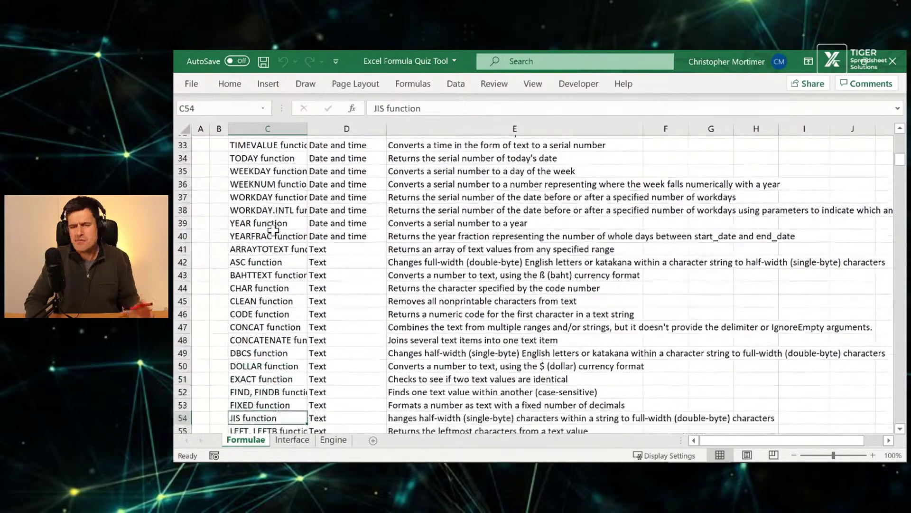
key(Down)
key(Down)
key(Down)
key(Down)
key(Down)
key(Down)
key(Down)
key(Down)
key(Down)
key(Down)
key(Down)
key(Down)
key(Down)
key(Down)
key(Down)
key(Down)
key(Down)
key(Down)
key(Down)
key(Down)
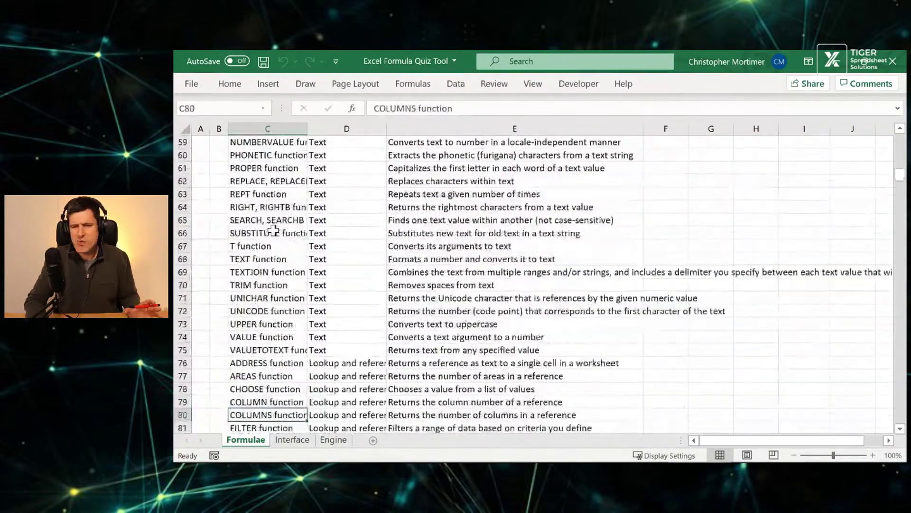
key(Down)
key(Down)
key(Down)
key(Down)
key(Down)
key(Down)
key(Down)
key(Down)
key(Down)
key(Down)
key(Down)
key(Down)
key(Down)
key(Down)
key(Down)
key(Down)
key(Down)
key(Down)
key(Down)
key(Down)
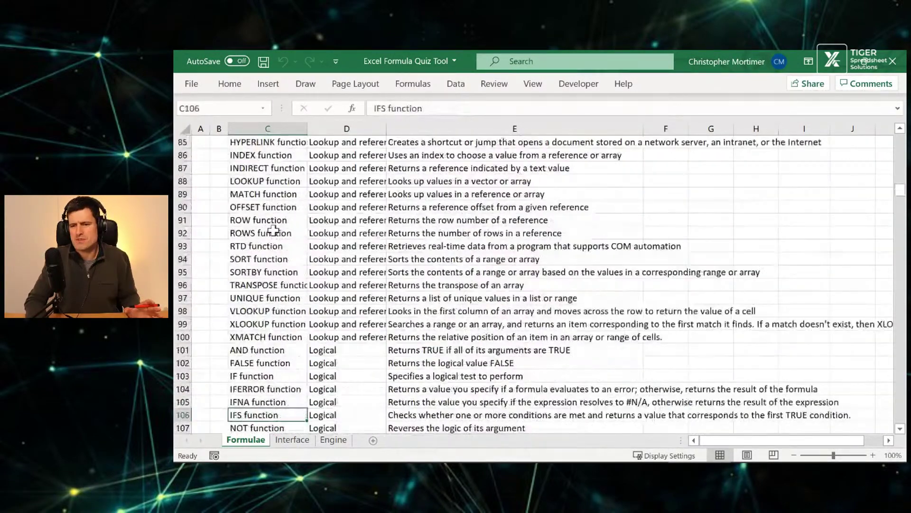
Examine the remaining Logical functions and the Statistical functions with their definitions, down to the PERCENTILE.EXC function
key(Down)
key(Down)
key(Down)
key(Down)
key(Down)
key(Down)
key(Down)
key(Down)
key(Down)
key(Down)
key(Down)
key(Down)
key(Down)
key(Down)
key(Down)
key(Down)
key(Down)
key(Down)
key(Down)
key(Down)
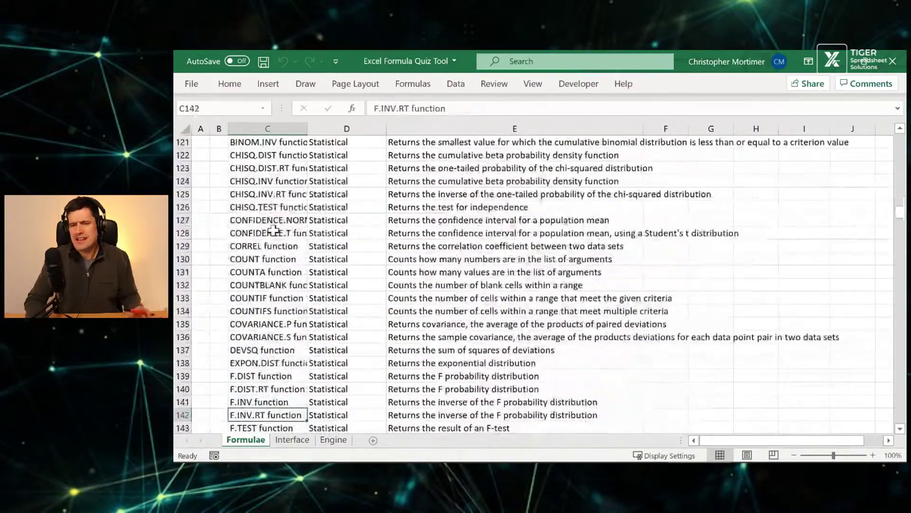
key(Down)
key(Down)
key(Down)
key(Down)
key(Down)
key(Down)
key(Down)
key(Down)
key(Down)
key(Down)
key(Down)
key(Down)
key(Down)
key(Down)
key(Down)
key(Down)
key(Down)
key(Down)
key(Down)
key(Down)
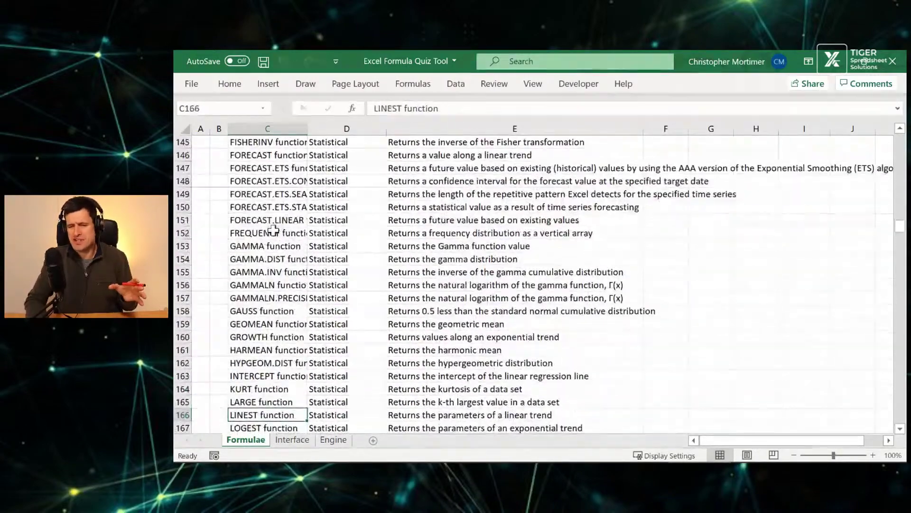
key(Down)
key(Down)
key(Down)
key(Down)
key(Down)
key(Down)
key(Down)
key(Down)
key(Down)
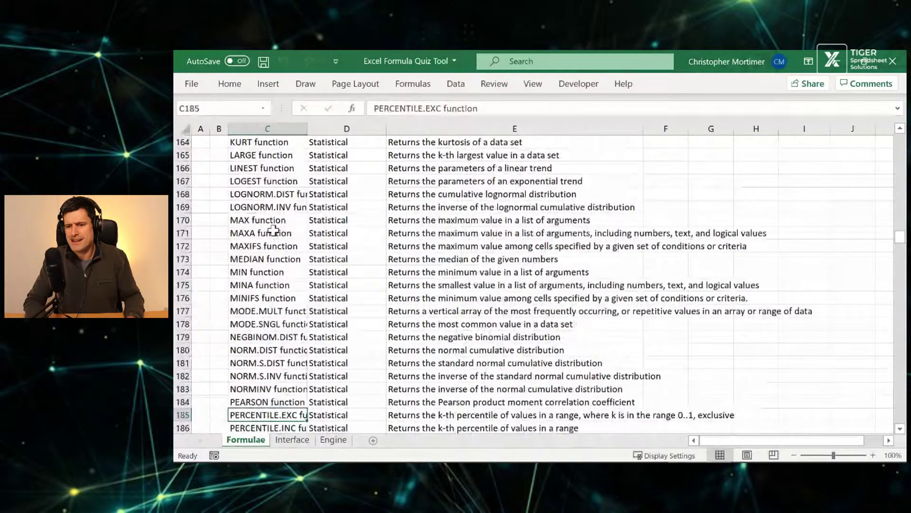
Examine the formula list from the Statistical functions back up through Logical and Lookup to the Database functions at its start
key(Down)
key(Down)
key(Down)
key(Down)
key(Down)
key(Down)
key(Down)
key(Down)
key(Down)
key(Down)
key(Down)
key(Down)
key(Down)
key(Down)
key(Down)
key(Down)
key(Down)
key(Down)
key(Down)
key(Down)
key(Up)
key(Up)
key(Up)
key(Up)
key(Up)
key(Up)
key(Up)
key(Up)
key(Up)
key(Up)
key(Up)
key(Up)
key(Up)
key(Up)
key(Up)
key(Up)
key(Up)
key(Up)
key(Up)
key(Up)
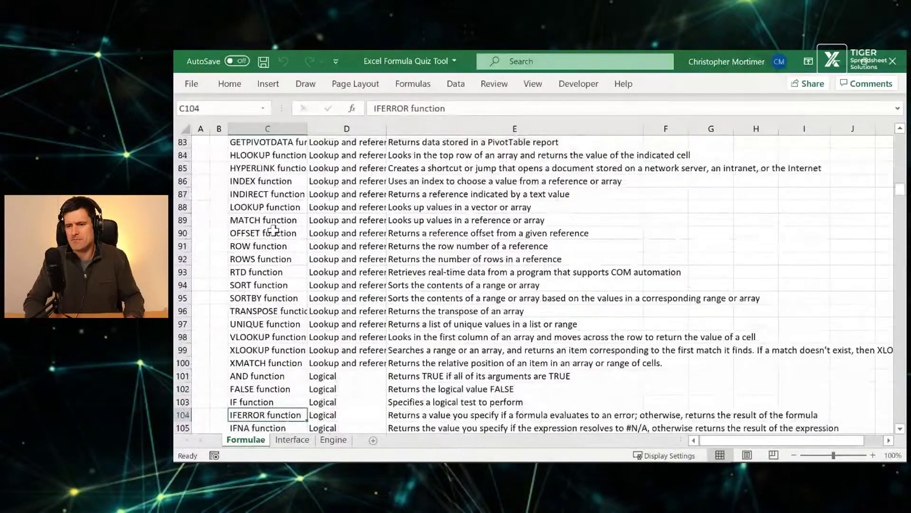
key(Up)
key(Up)
key(Up)
key(Up)
key(Up)
key(Up)
key(Up)
key(Up)
key(Up)
key(Up)
key(Up)
key(Up)
key(Up)
key(Up)
key(Up)
key(Up)
key(Up)
key(Up)
key(Up)
key(Up)
key(Page_Up)
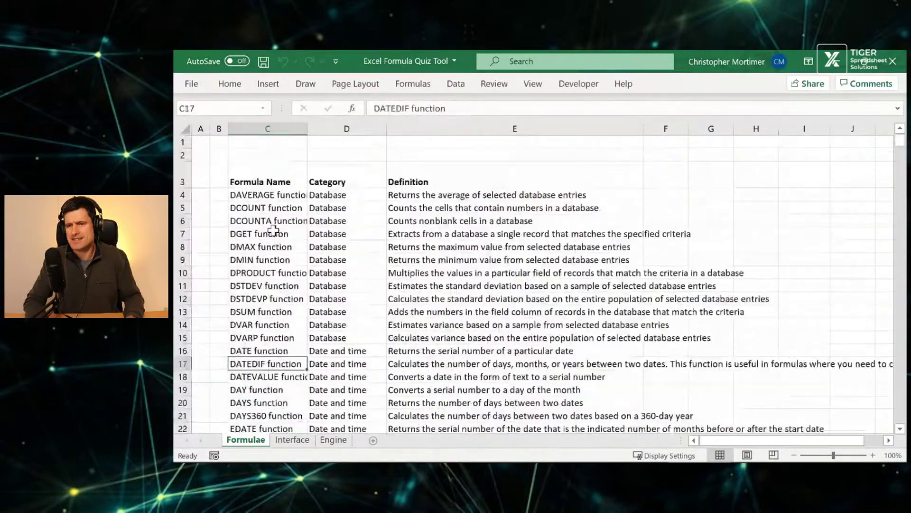
Examine the formula list from the Date and time functions down to the Web, Cube and Compatibility functions
key(Page_Down)
key(Page_Down)
key(Page_Down)
key(Page_Down)
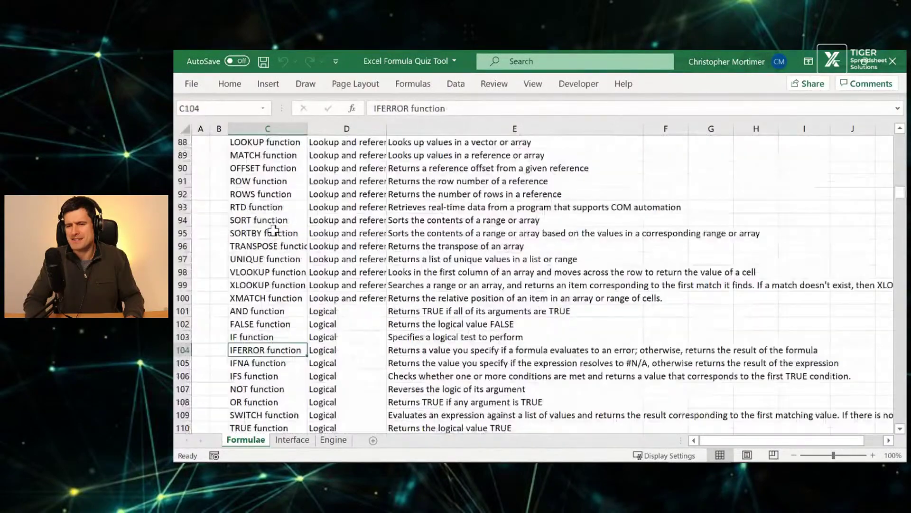
key(Page_Down)
key(Page_Down)
key(Page_Down)
key(Page_Down)
key(Page_Down)
key(Page_Down)
key(Page_Down)
key(Page_Down)
key(Page_Down)
key(Page_Down)
key(Page_Down)
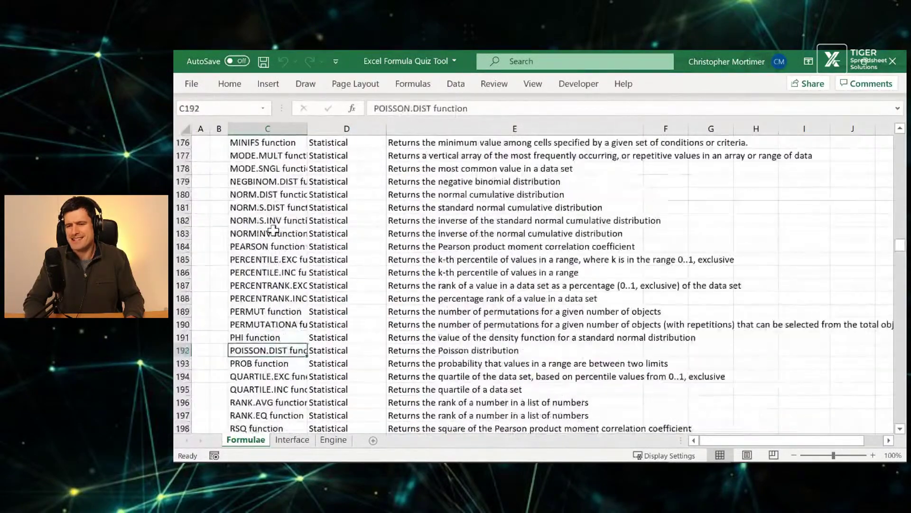
key(Page_Up)
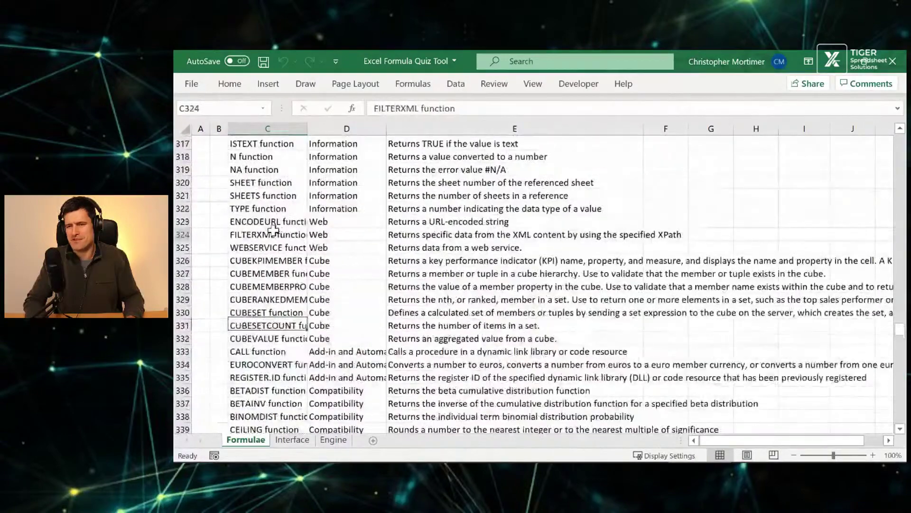
key(Up)
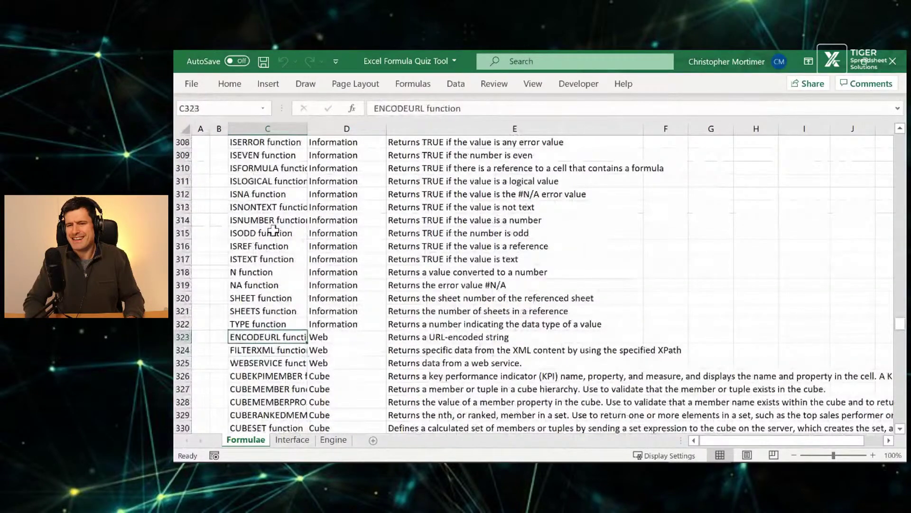
Examine the Information functions and their definitions, from the ISNUMBER function back up to the INFO function
click(270, 221)
scroll(375, 298, up, 2)
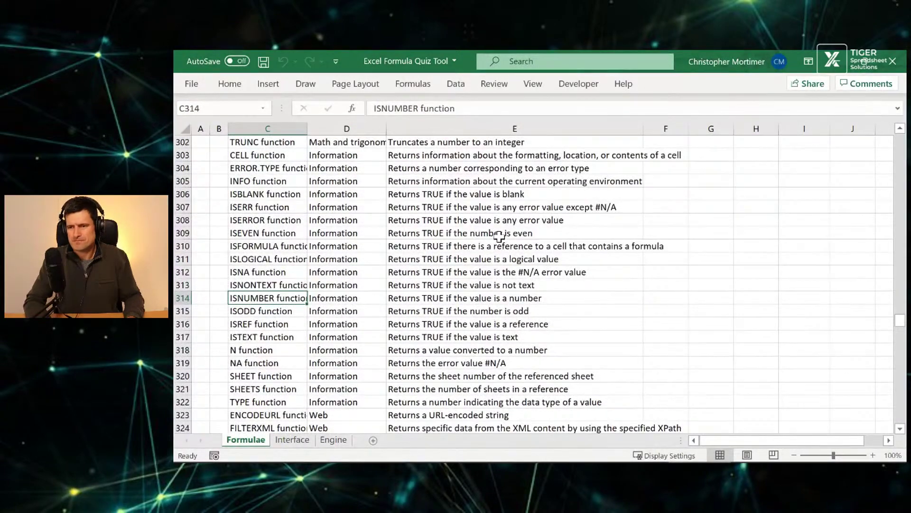
key(Up)
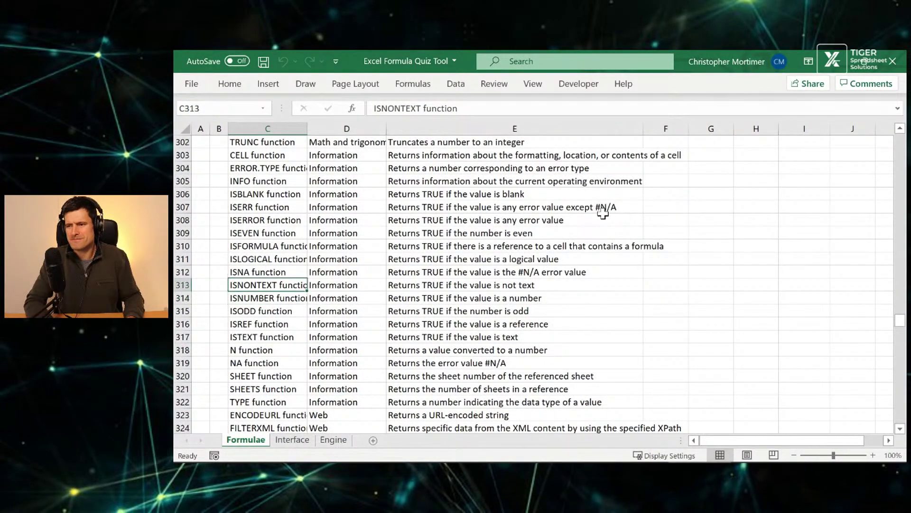
key(Up)
key(Up)
key(Up)
key(Up)
key(Up)
key(Up)
key(Up)
key(Up)
Enter an INFO formula with the "OSVERSION" type in cell G305, on the INFO function's row
key(Right)
key(Right)
key(Right)
key(Right)
key(Right)
key(Right)
key(Left)
key(Left)
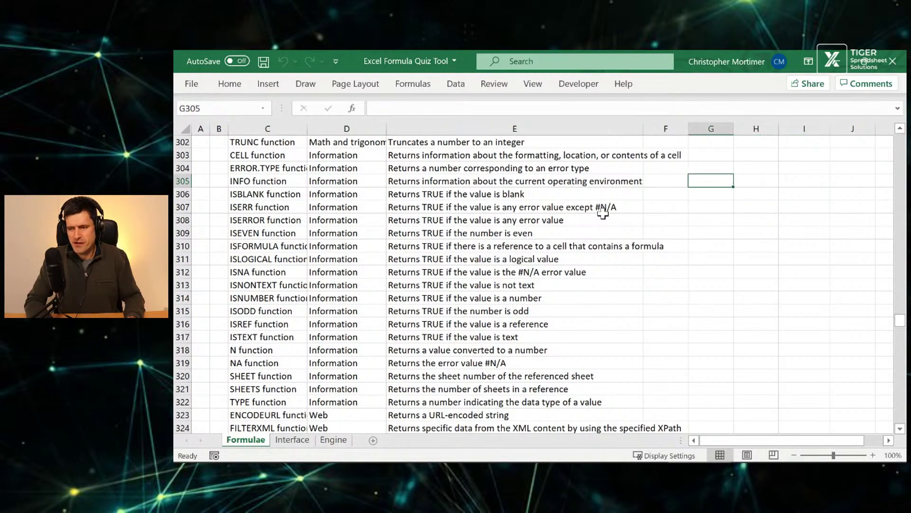
text(=infi()
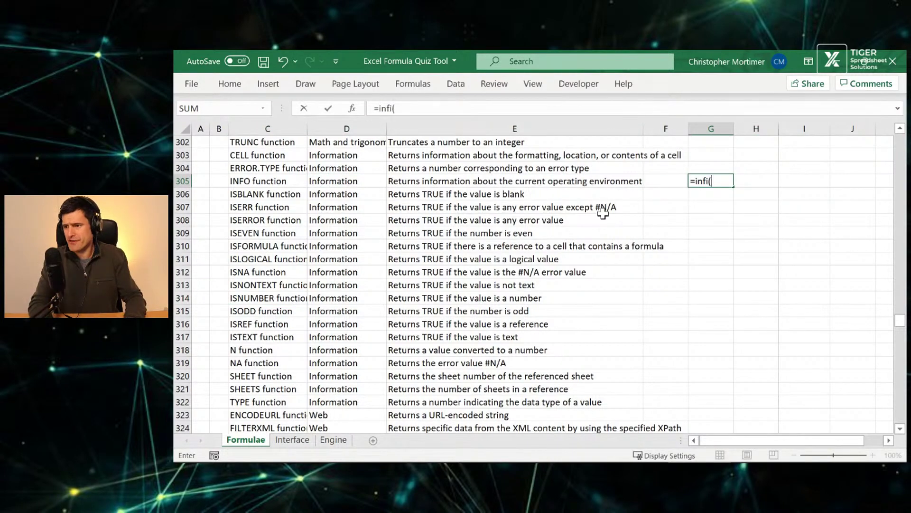
key(BackSpace)
key(BackSpace)
text(o()
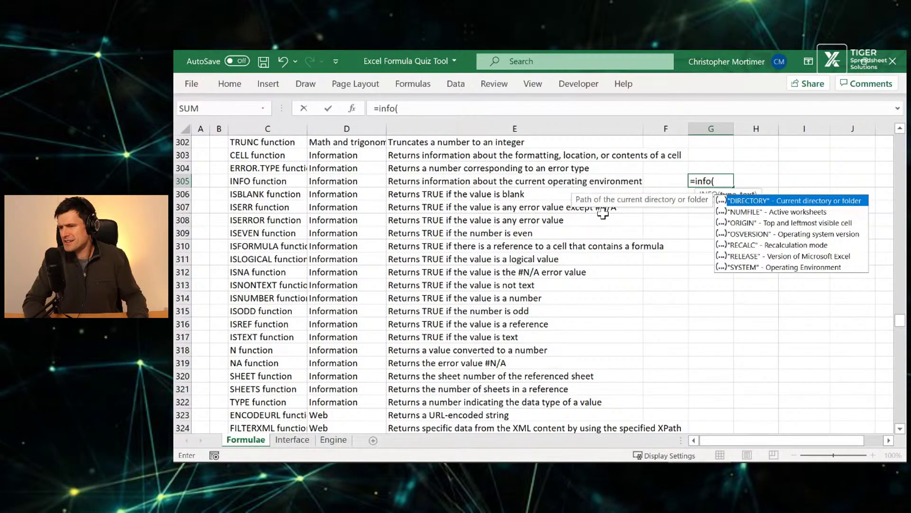
key(Down)
key(Down)
key(Down)
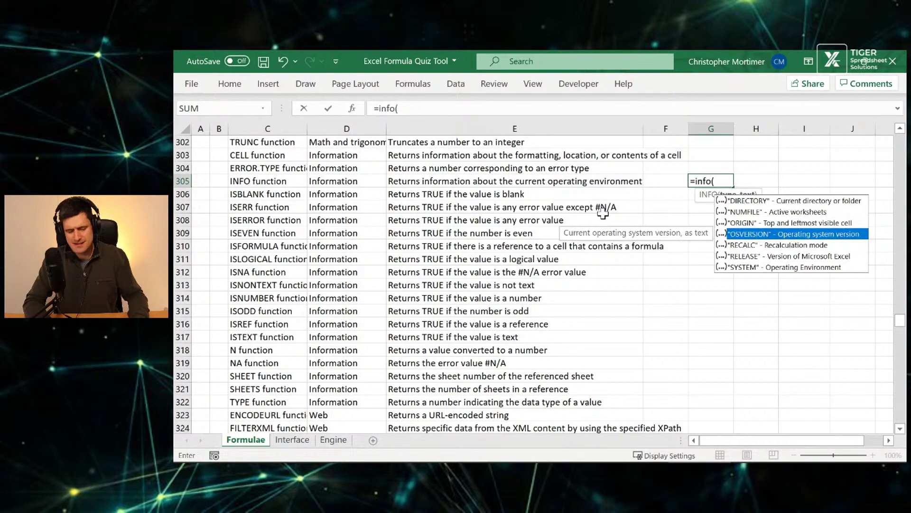
key(Tab)
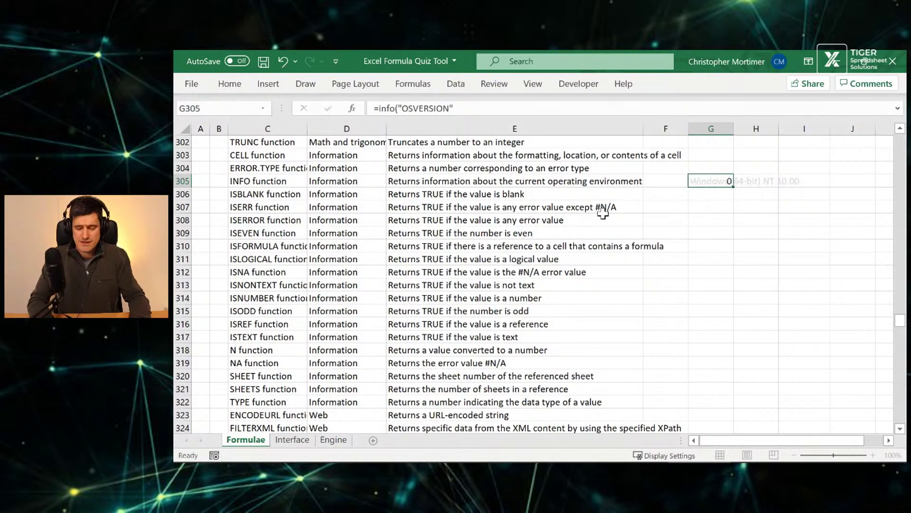
key(Return)
key(Up)
key(Down)
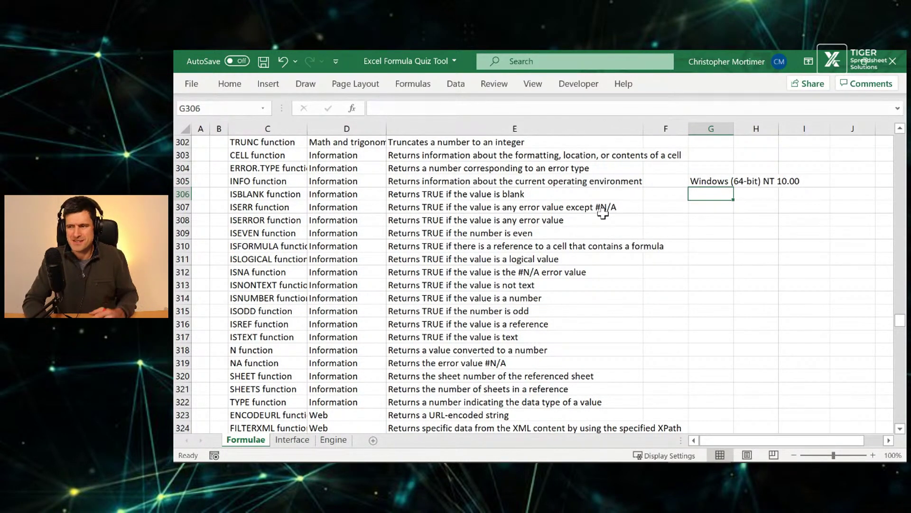
Try to replace the formula in G305 with an INFO formula using the "RELEASE" type
key(Up)
text(=inf)
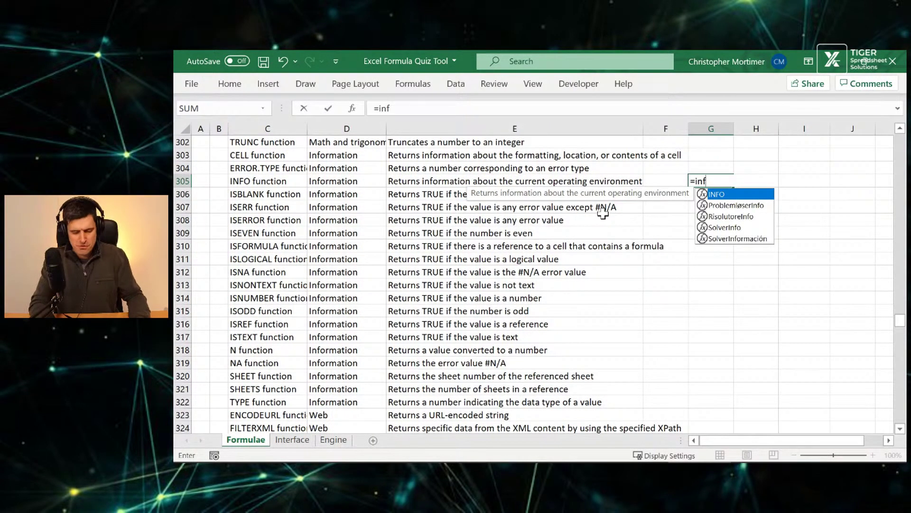
text(o()
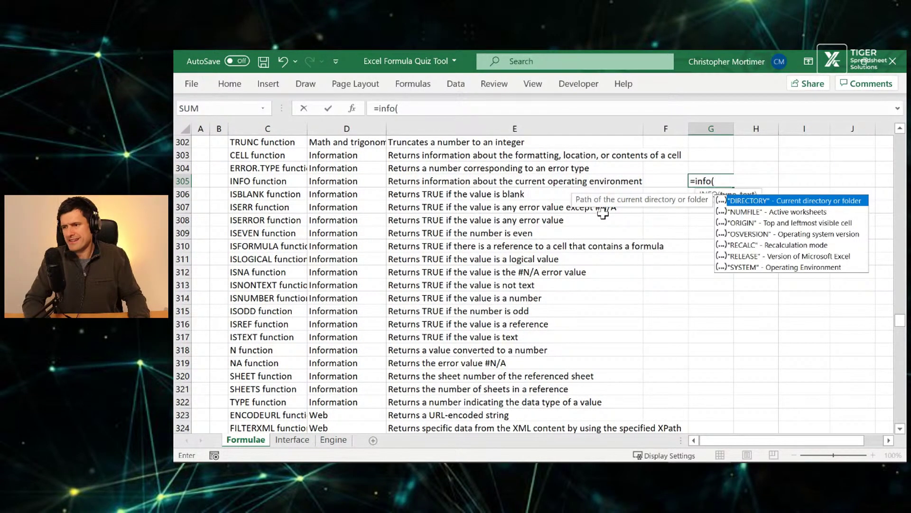
key(Down)
key(Down)
key(Down)
key(Down)
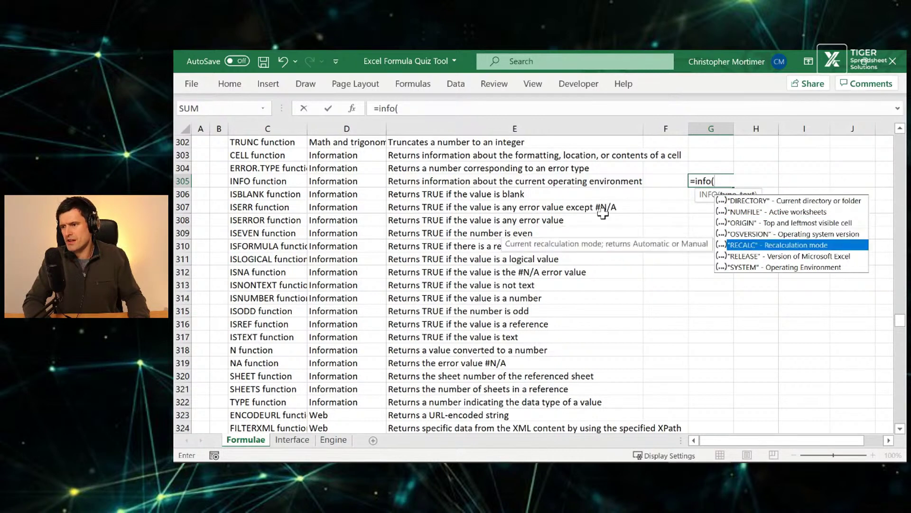
key(Down)
key(Down)
key(Up)
key(Return)
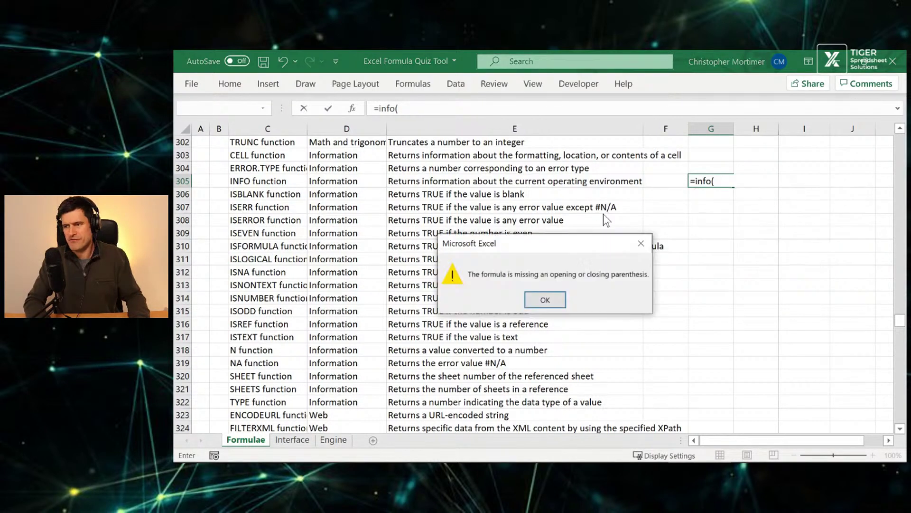
key(Return)
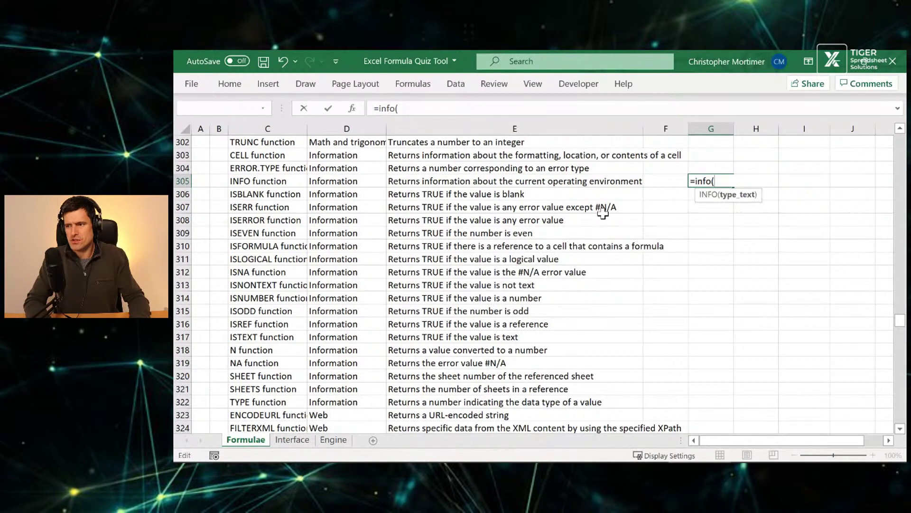
key(Return)
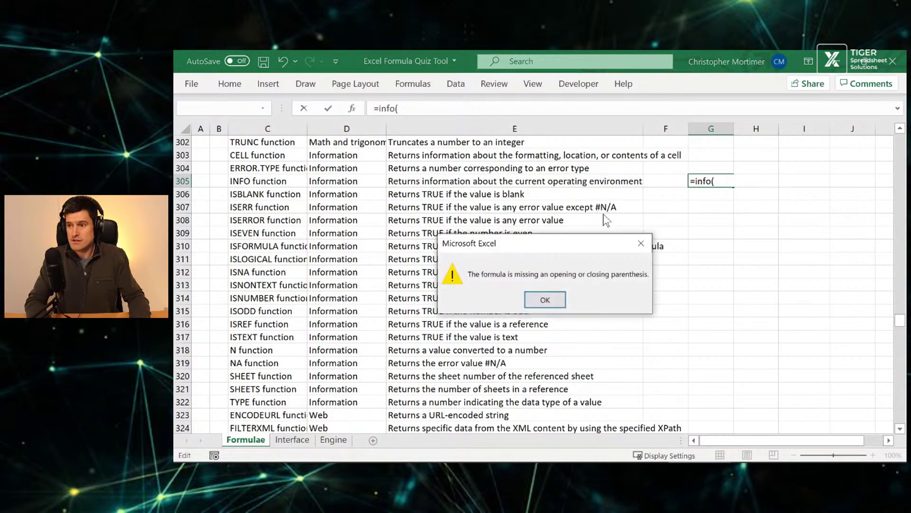
key(Return)
Retype the function name in the G305 formula and try again to choose a different INFO type
key(BackSpace)
key(BackSpace)
key(BackSpace)
key(BackSpace)
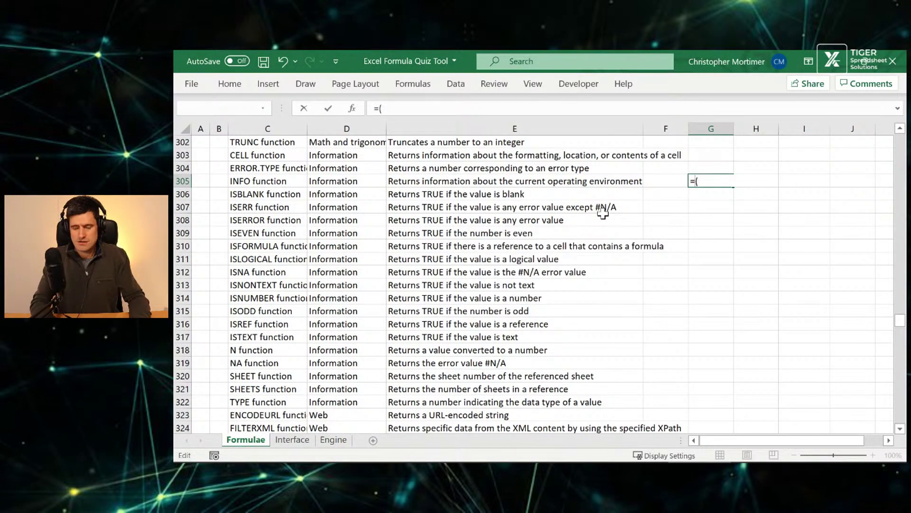
text(info)
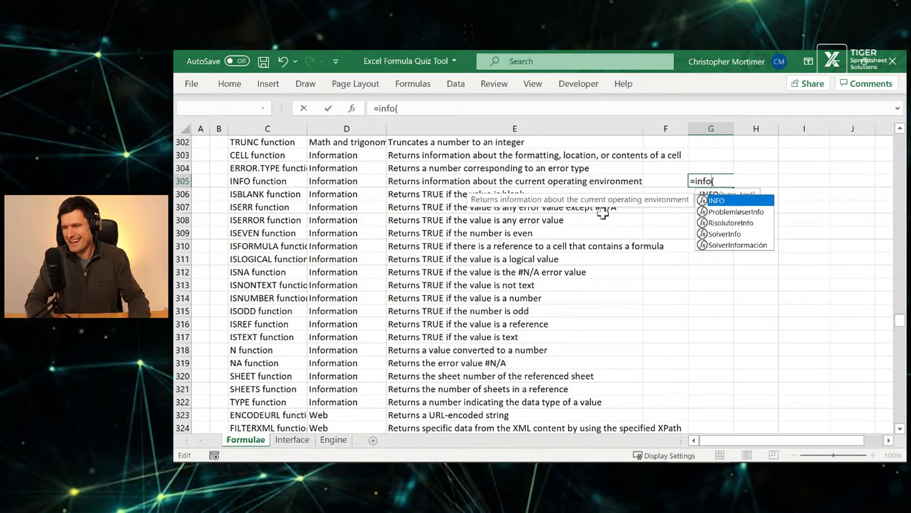
key(Right)
key(Home)
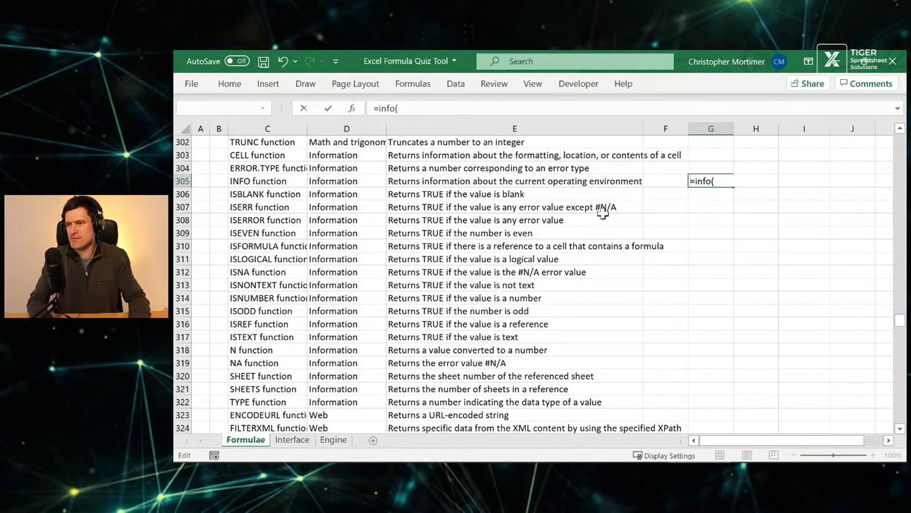
key(End)
key(BackSpace)
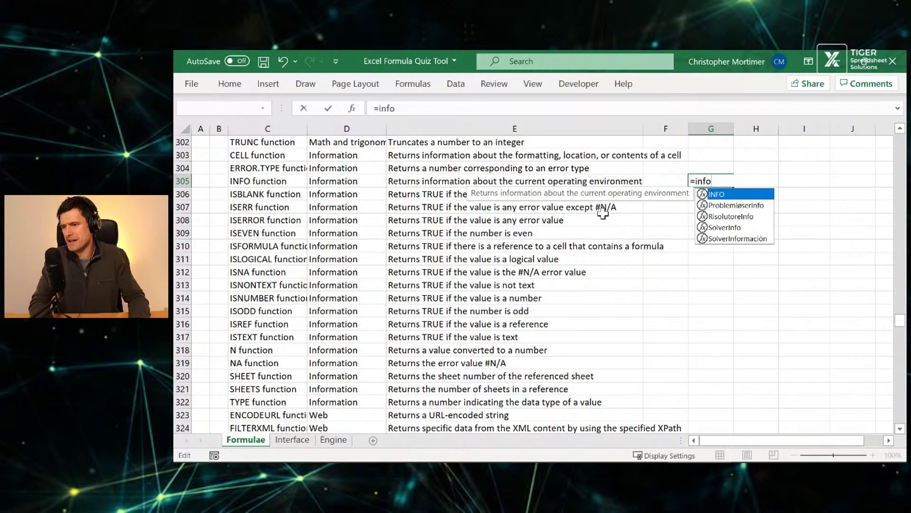
text(()
key(Down)
key(Down)
key(Down)
key(Down)
key(Down)
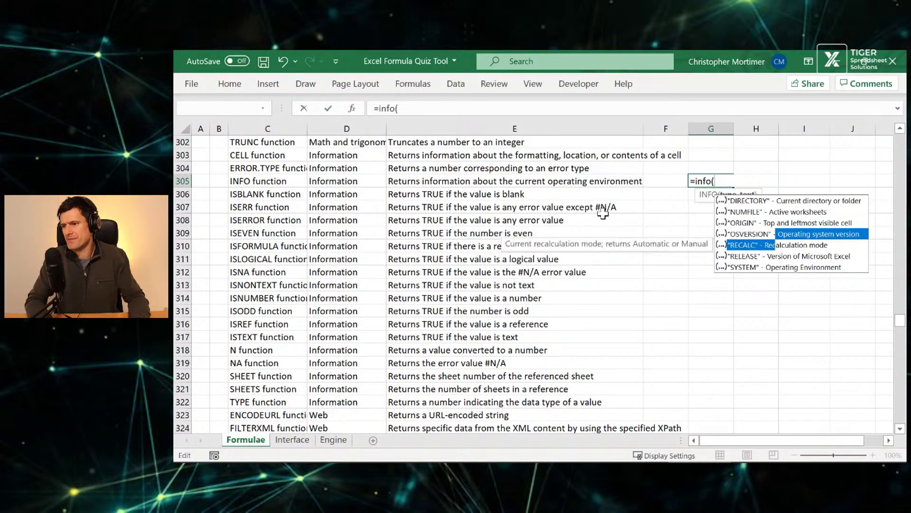
key(Escape)
key(Home)
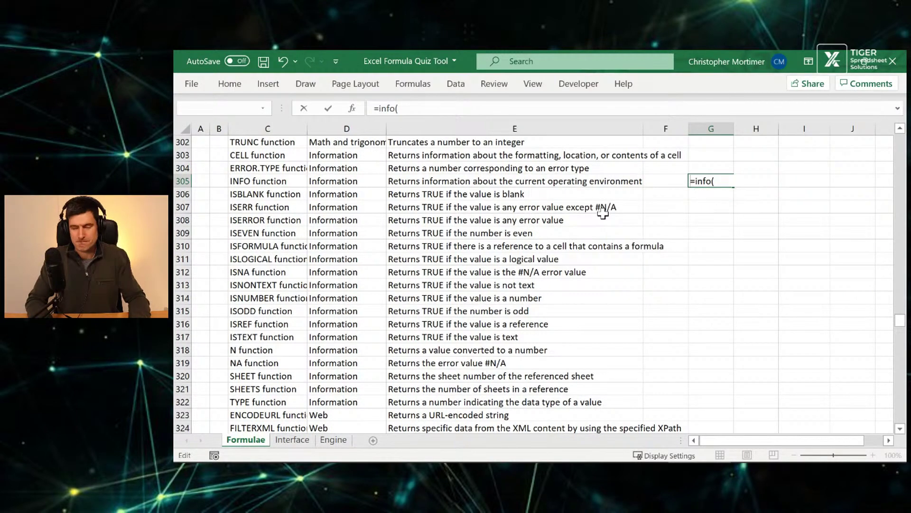
key(End)
key(Return)
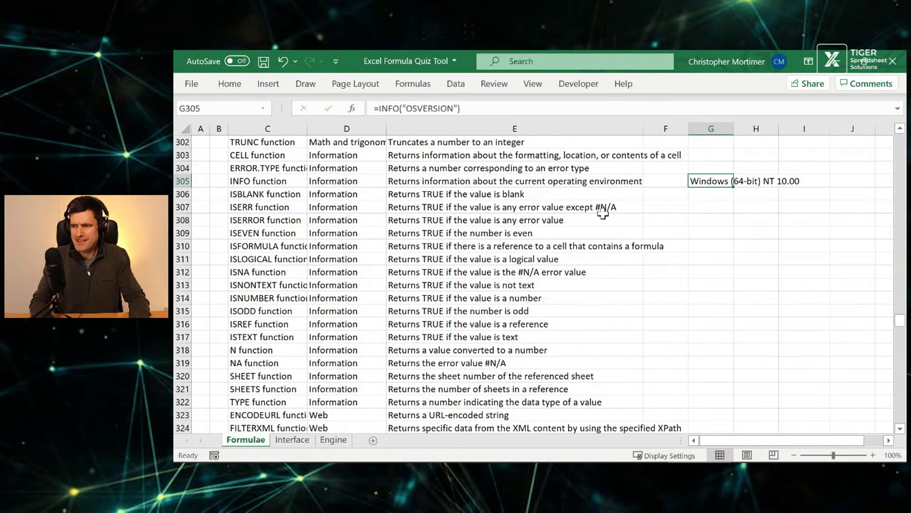
Clear cell G305 and begin a new INFO formula, browsing its available type options
key(Delete)
text(=info()
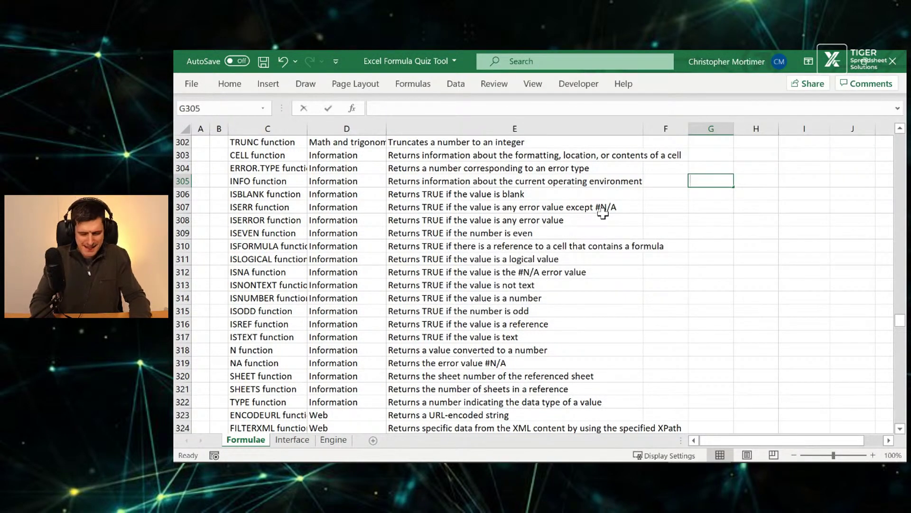
key(Down)
key(Down)
key(Down)
key(Down)
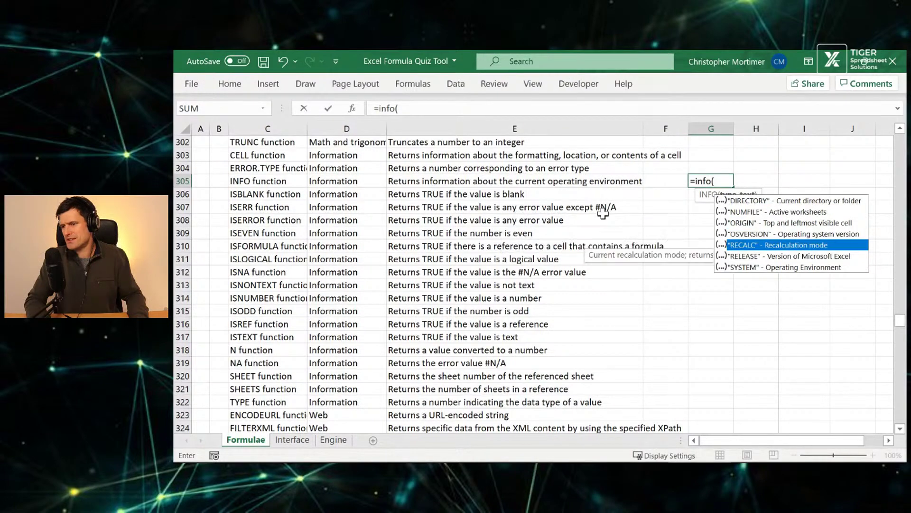
key(Down)
key(Right)
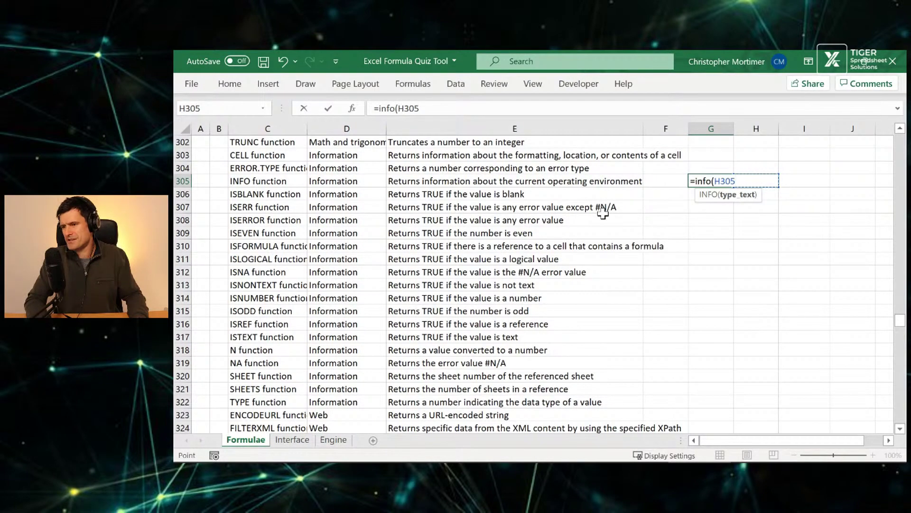
key(BackSpace)
key(BackSpace)
key(BackSpace)
key(BackSpace)
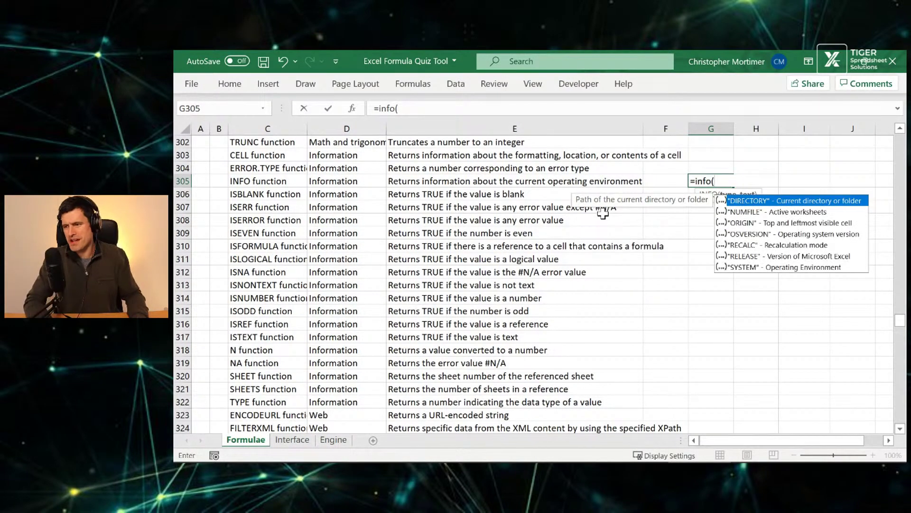
Try to complete the INFO formula in G305 with the "RELEASE" type
key(Down)
key(Down)
key(Down)
key(Down)
key(Down)
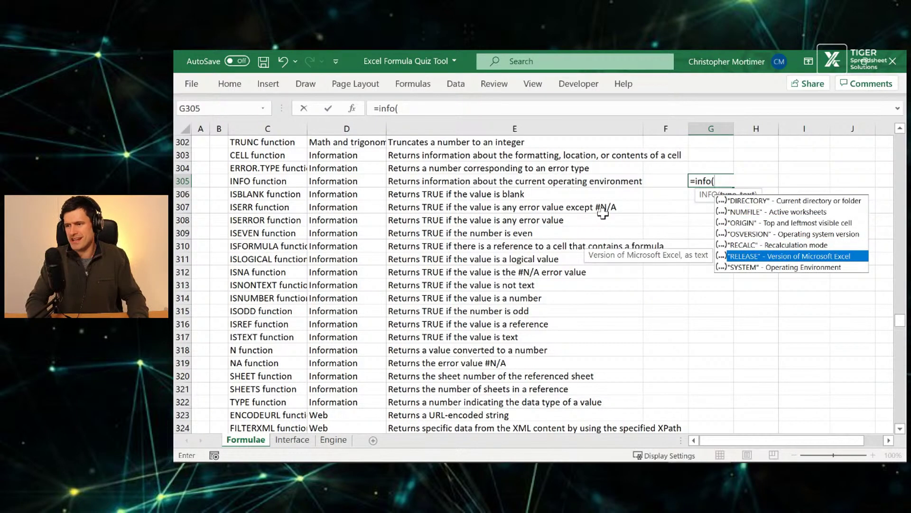
key(Return)
key(Return)
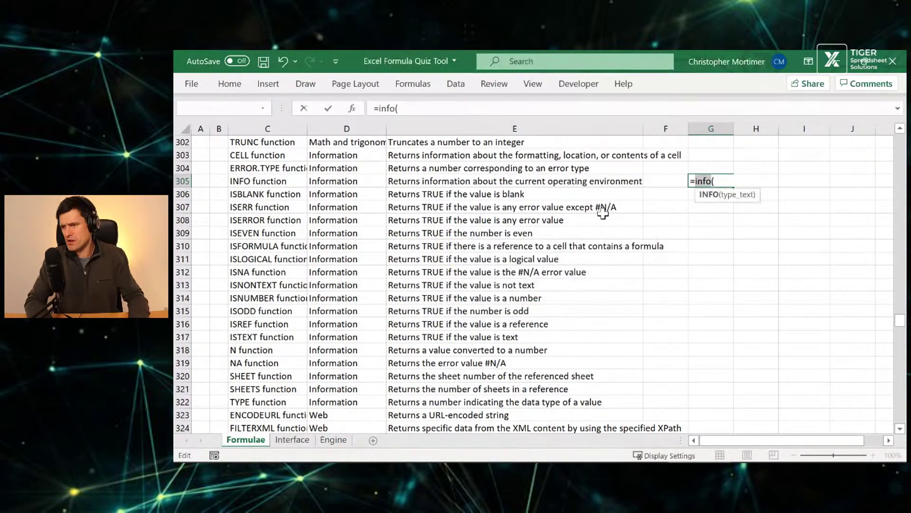
key(BackSpace)
key(BackSpace)
key(BackSpace)
key(BackSpace)
key(BackSpace)
key(BackSpace)
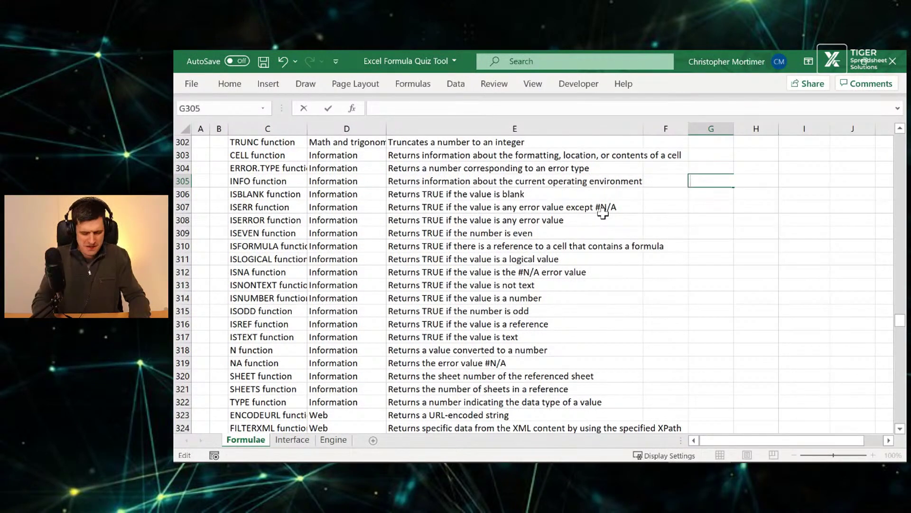
text(-info()
key(BackSpace)
key(BackSpace)
key(BackSpace)
key(BackSpace)
key(BackSpace)
key(BackSpace)
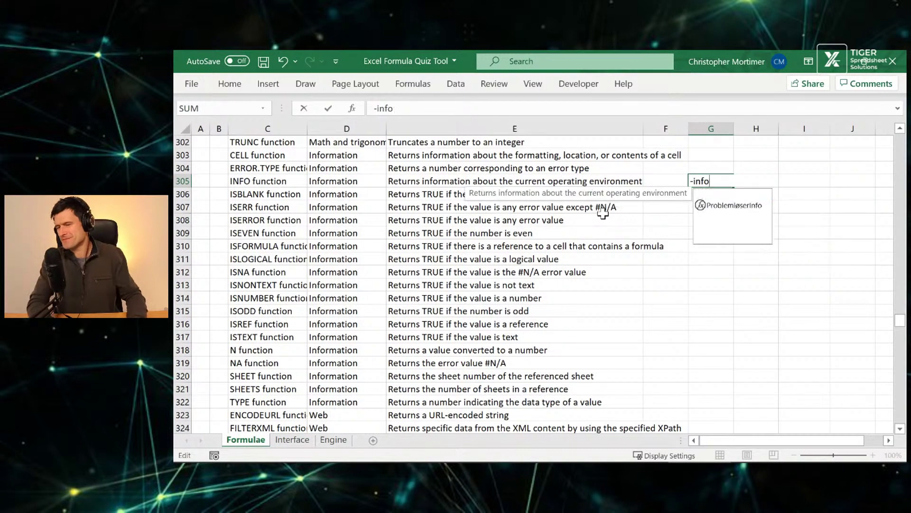
Enter an INFO formula with the "RELEASE" type in cell G305, on the INFO function's row
text(=info()
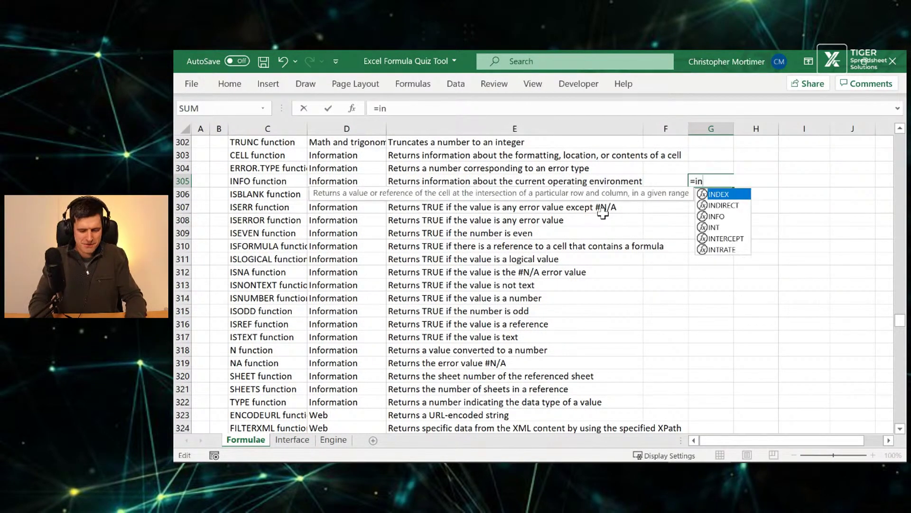
key(Down)
key(Down)
key(Down)
key(Down)
key(Down)
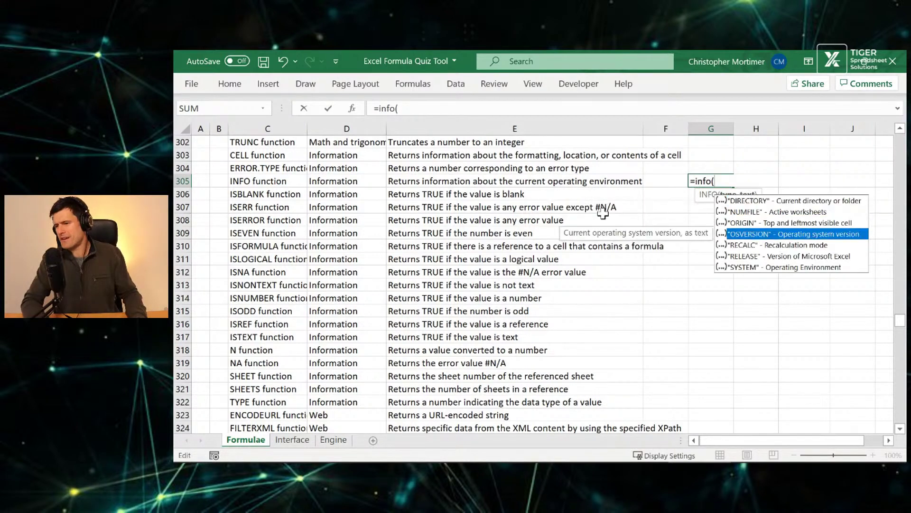
key(Down)
key(Up)
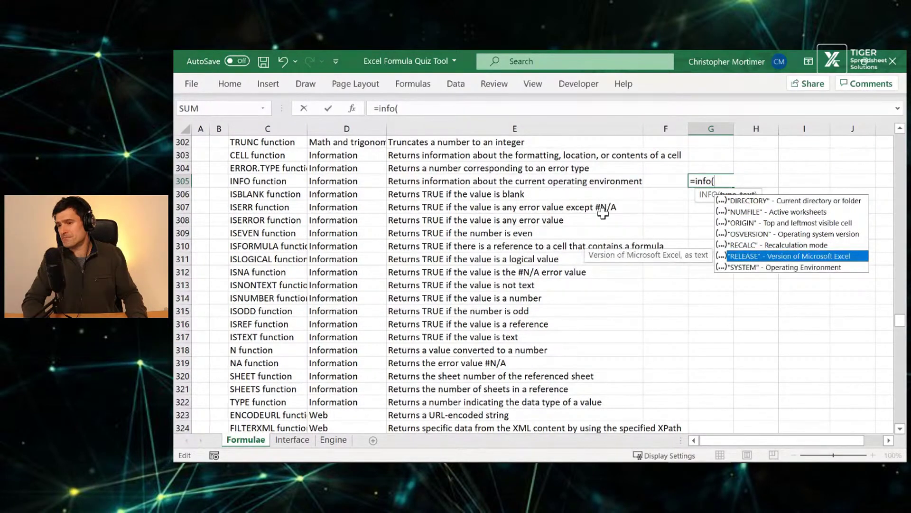
key(Down)
key(Up)
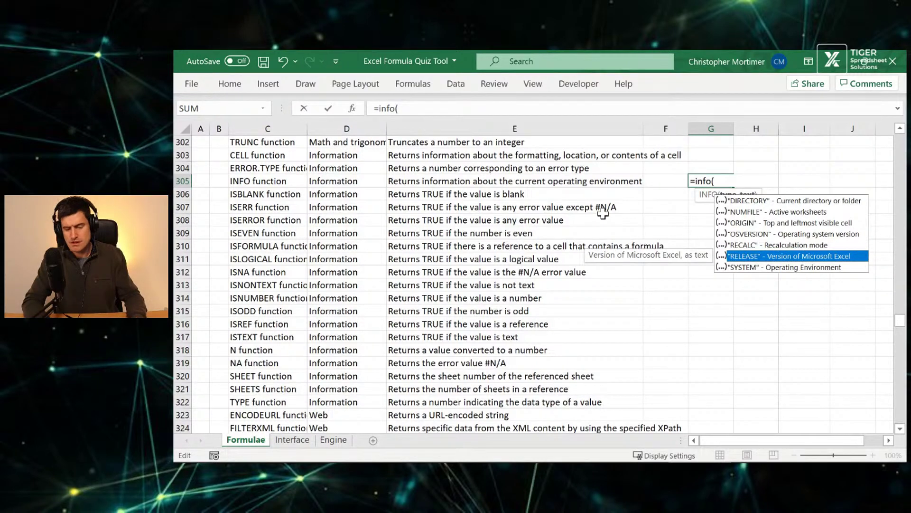
key(Tab)
key(Return)
key(Up)
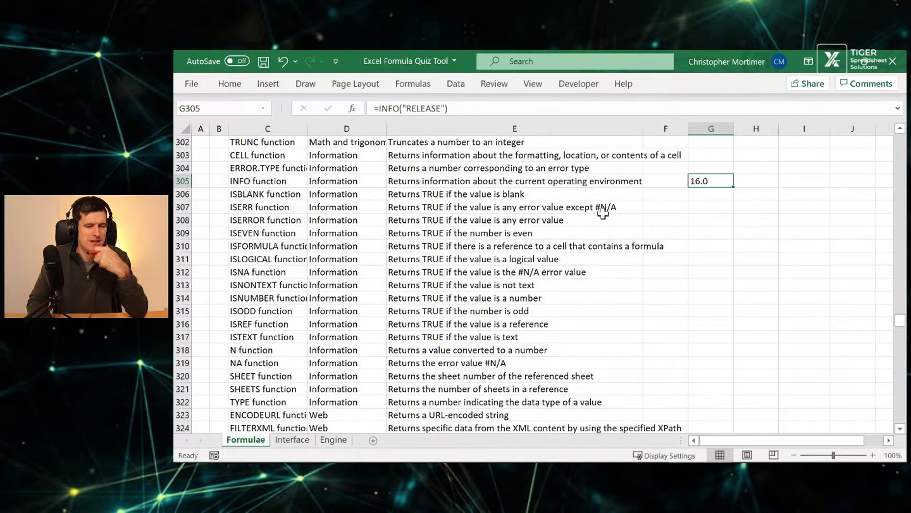
Clear the INFO formula from cell G305
key(Right)
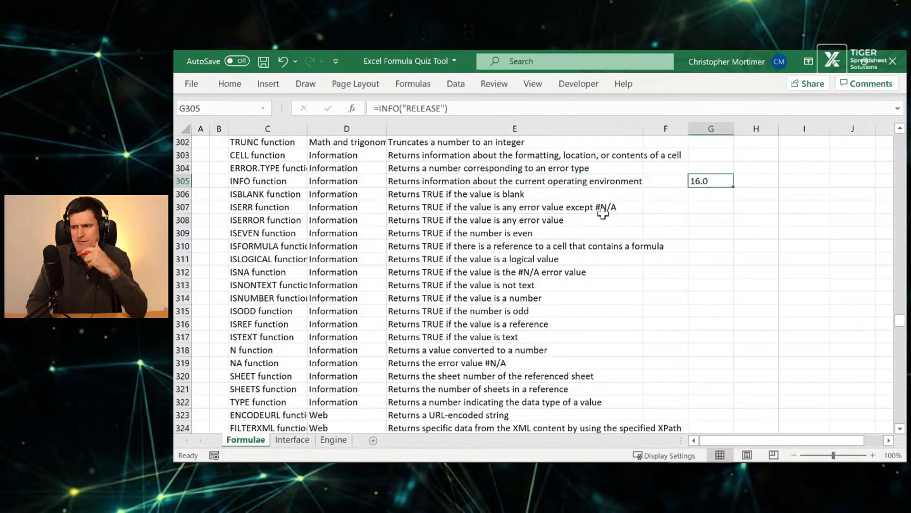
key(Delete)
key(Left)
key(Left)
key(Left)
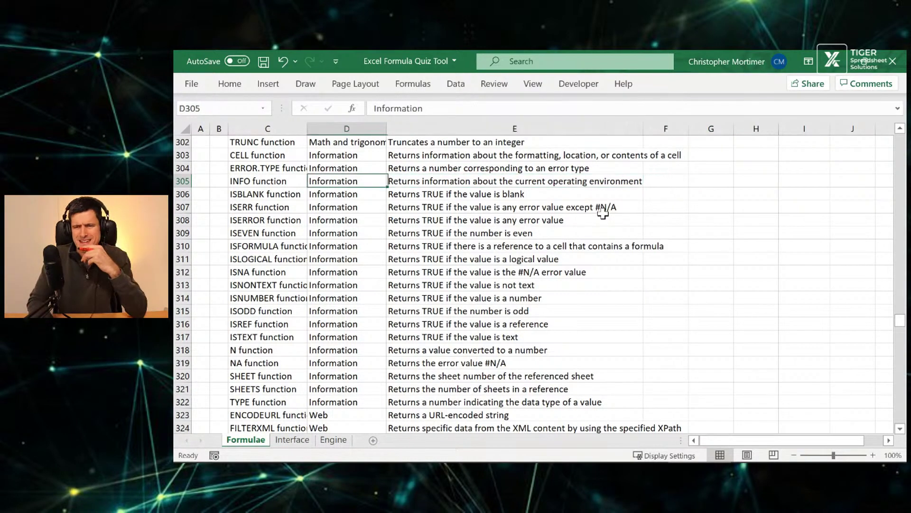
Look through the Information functions from the INFO function down to the SHEETS function
key(Down)
key(Down)
key(Down)
key(Down)
key(Down)
key(Down)
key(Down)
key(Down)
key(Down)
key(Down)
key(Down)
key(Down)
key(Down)
key(Down)
key(Down)
key(Down)
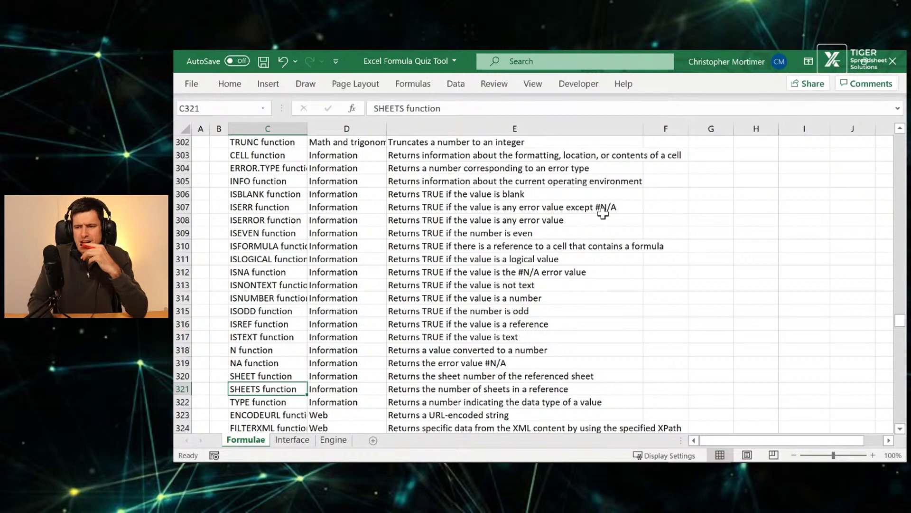
Try a SHEETS formula referencing H321 in cell G321, on the SHEETS function's row
key(Right)
key(Right)
key(Right)
key(Right)
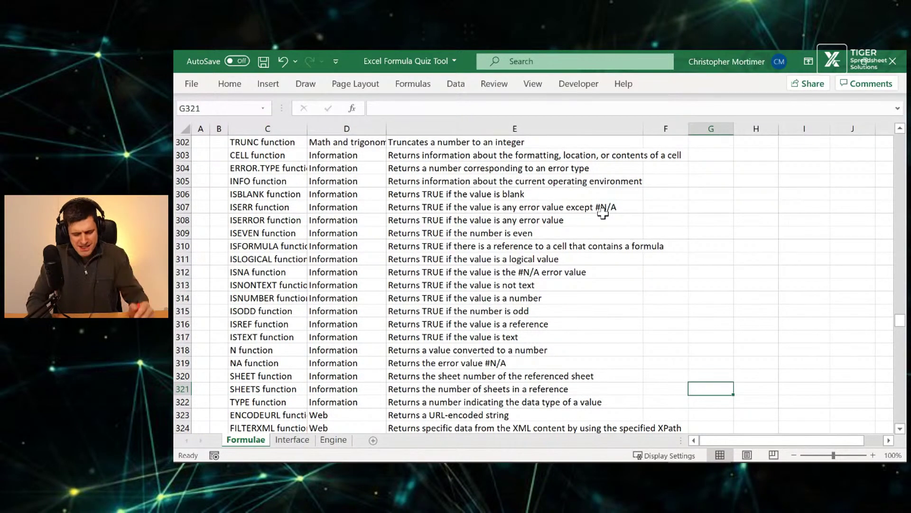
text(=sheets()
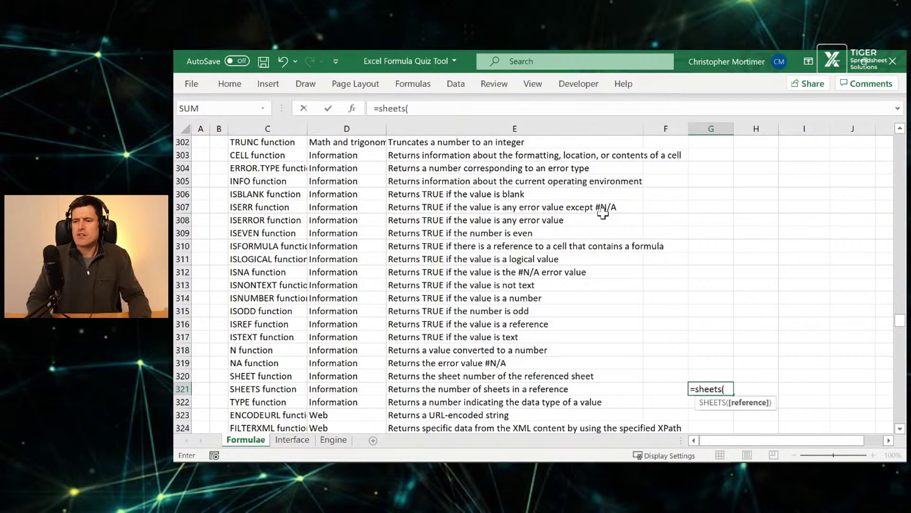
key(Right)
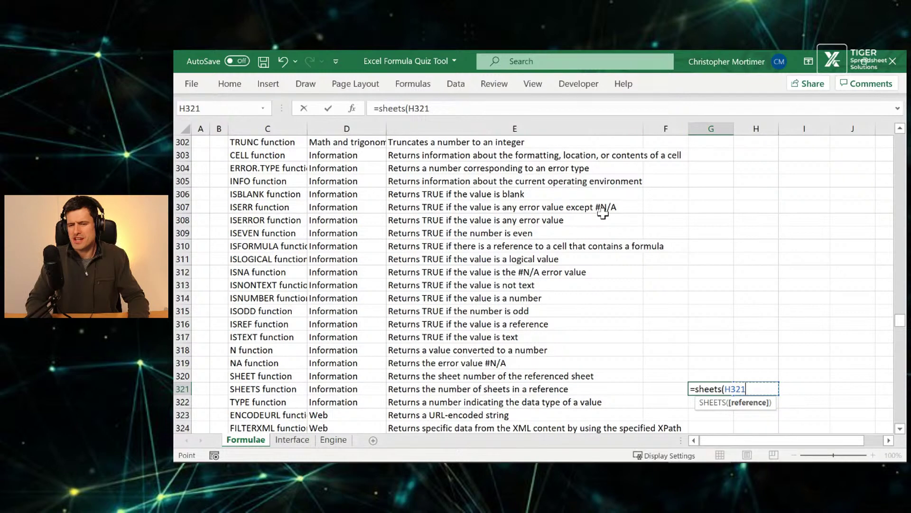
key(Escape)
Enter a SHEET formula referencing G320 in cell F320, on the SHEET function's row
key(Left)
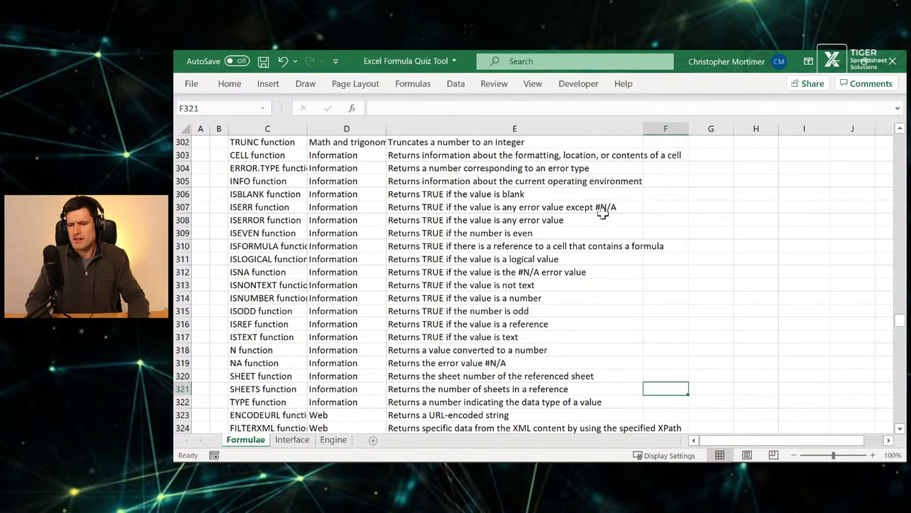
key(Up)
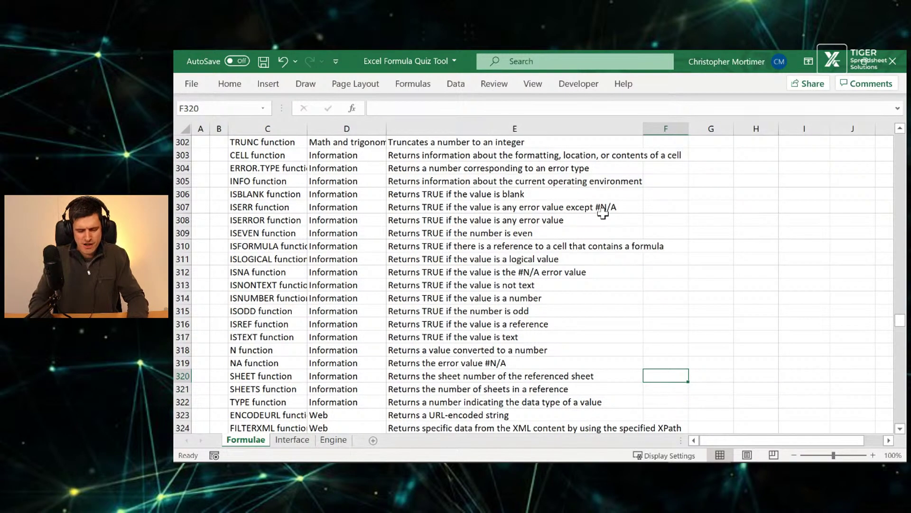
text(=sheet()
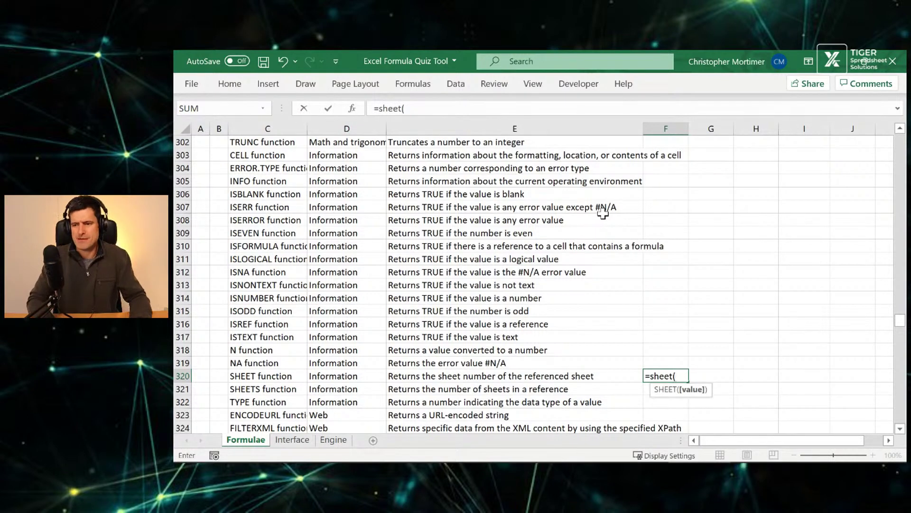
key(Right)
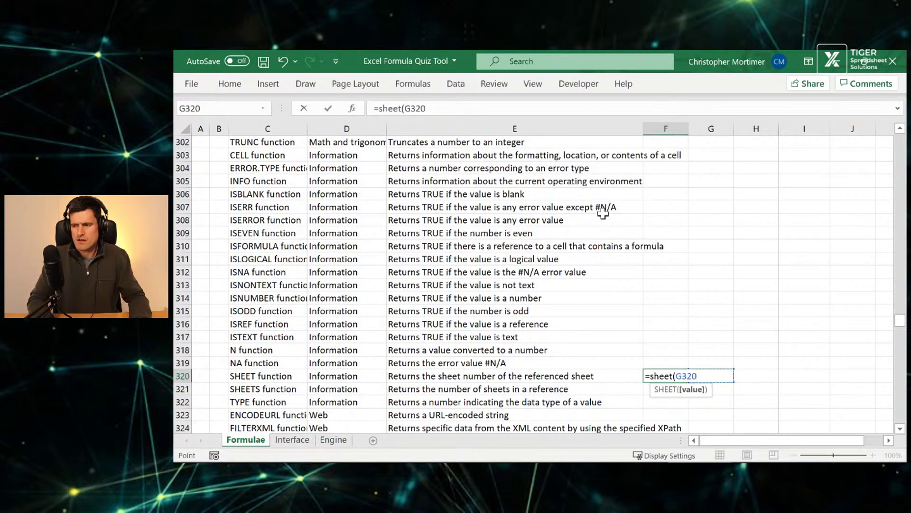
key(Return)
key(Up)
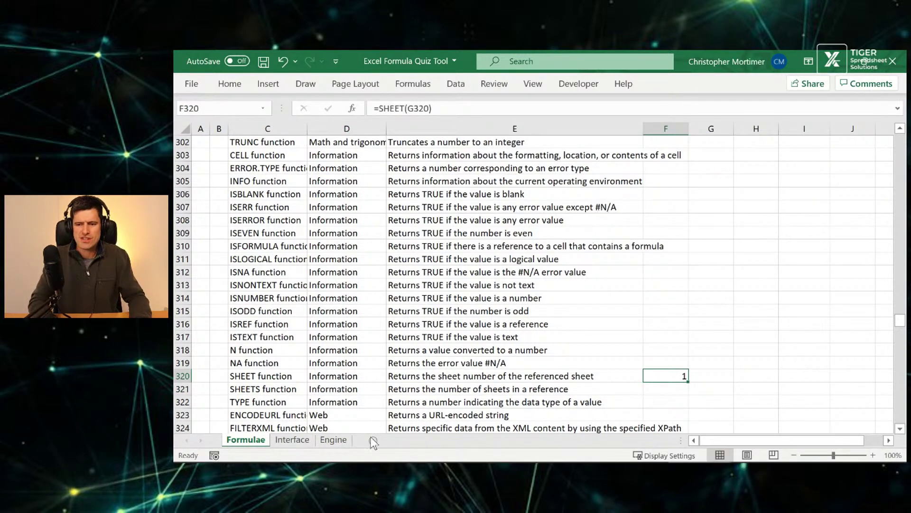
Clear the SHEET formula from cell F320
drag(305, 434, 224, 436)
click(355, 339)
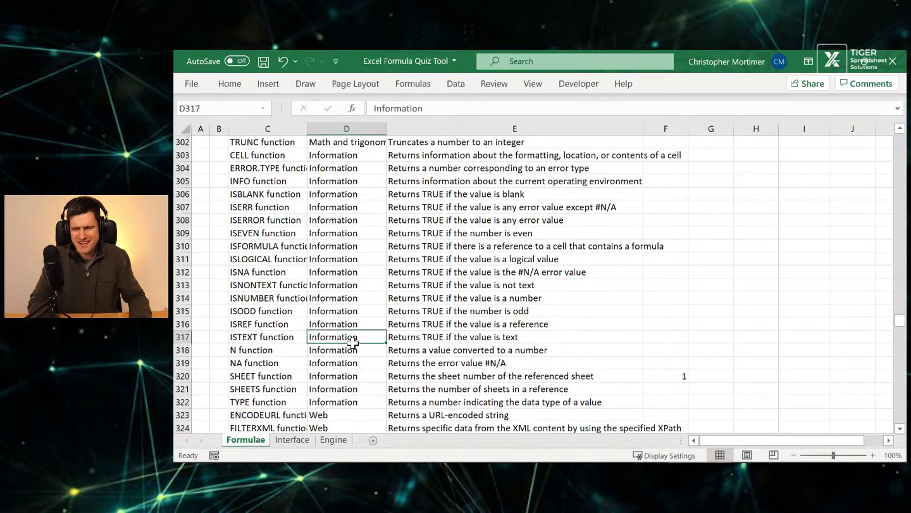
click(680, 374)
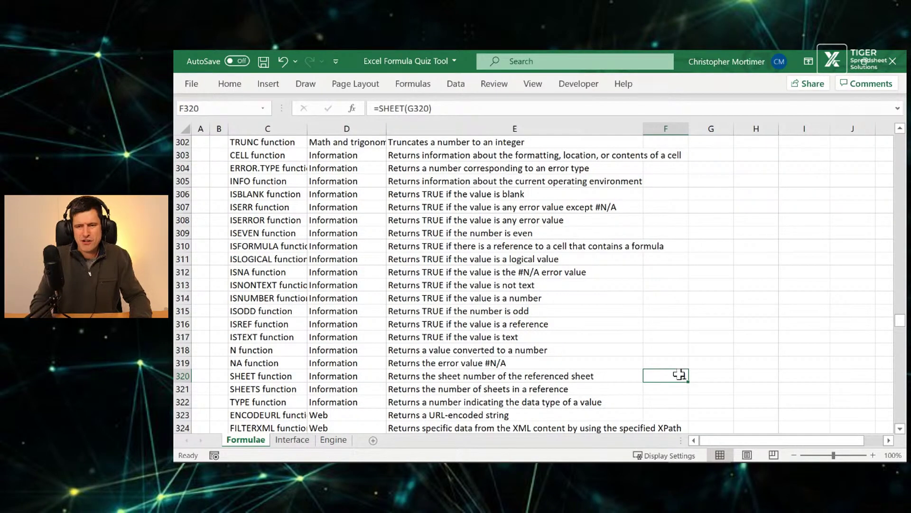
Examine the Information function names from the SHEET function back up to the ISERROR function
key(Left)
key(Left)
key(Left)
key(Up)
key(Up)
key(Up)
key(Up)
key(Up)
key(Up)
key(Up)
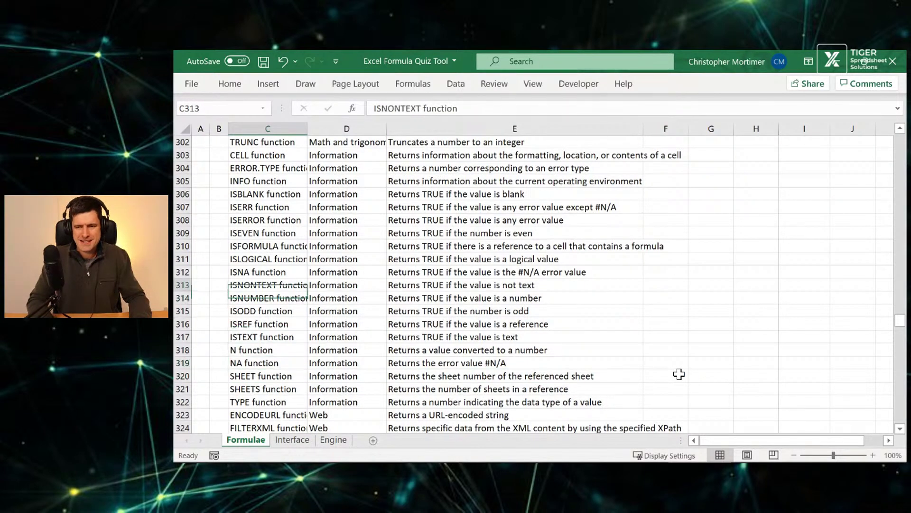
key(Up)
key(Up)
key(Up)
key(Up)
key(Up)
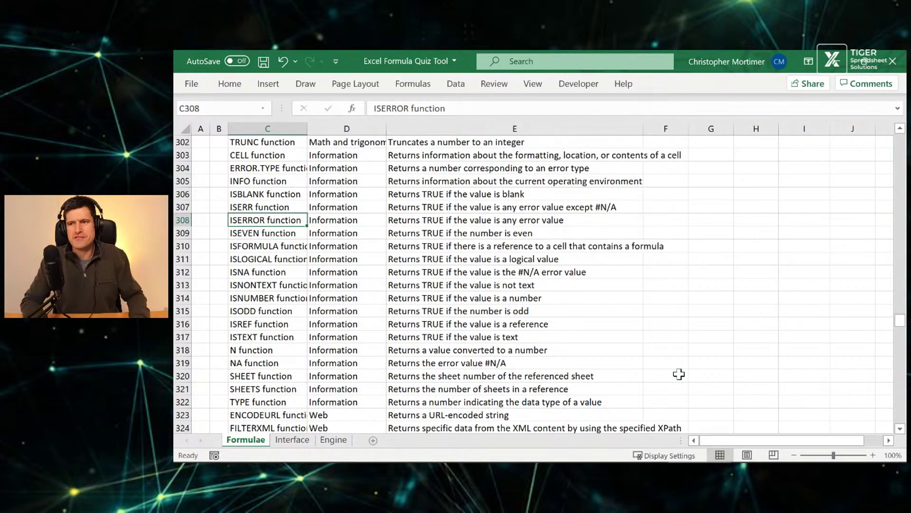
Return to the top of the formula list and review the definitions down to the EXACT function
key(ctrl+Up)
key(Up)
key(Down)
key(Down)
key(Down)
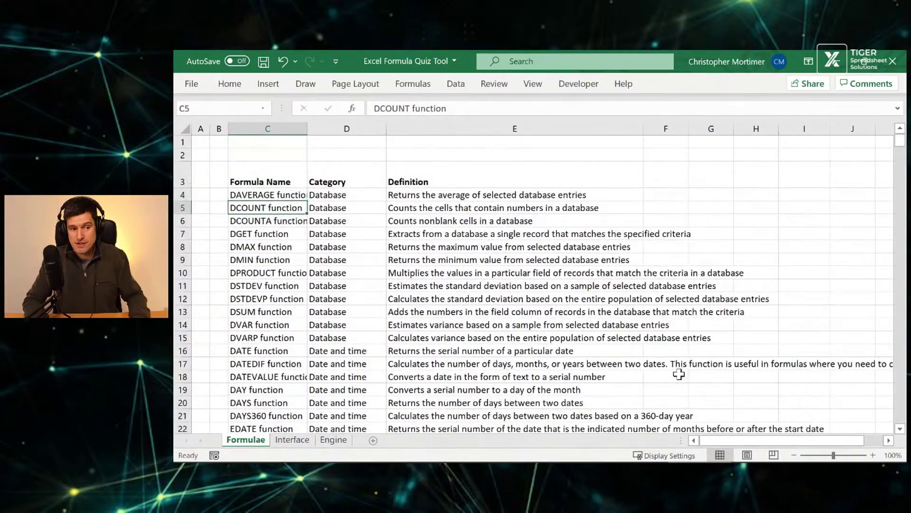
key(Down)
key(Down)
key(Down)
key(Right)
key(Right)
key(Down)
key(Down)
key(Down)
key(Down)
key(Down)
key(Down)
key(Down)
key(Down)
key(Down)
key(Down)
key(Down)
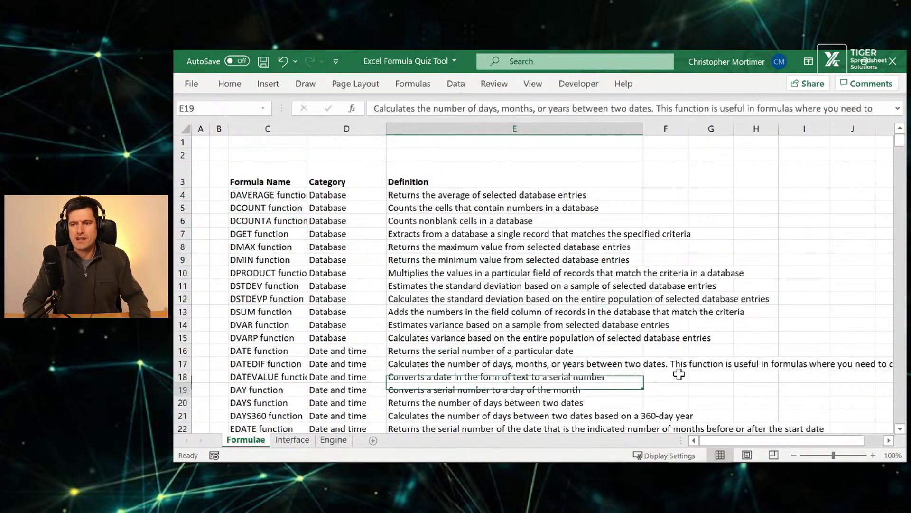
key(Down)
key(Down)
key(Down)
key(Down)
key(Down)
key(Down)
key(Down)
key(Down)
key(Down)
key(Down)
key(Down)
key(Down)
key(Down)
key(Down)
key(Down)
key(Down)
key(Down)
key(Down)
key(Down)
key(Down)
key(Down)
key(Down)
key(Down)
key(Down)
key(Down)
key(Down)
key(Down)
key(Down)
key(Down)
key(Down)
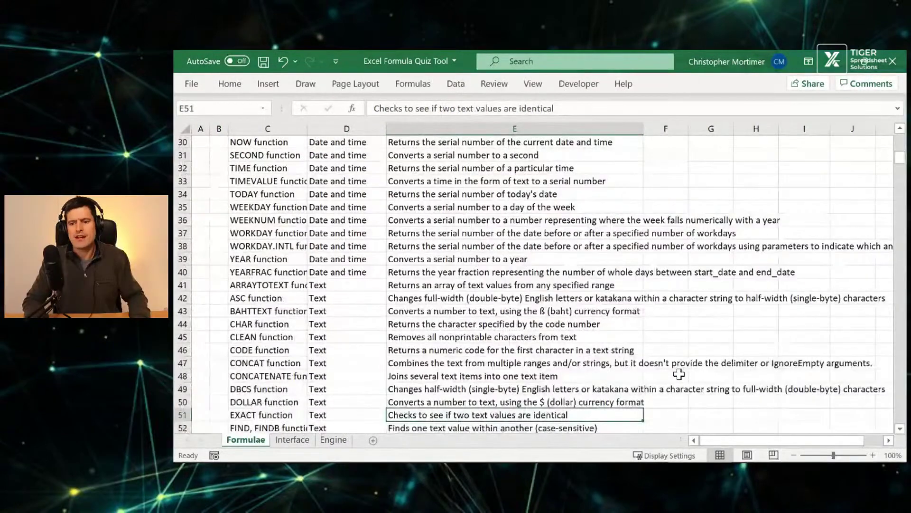
Switch to the Interface sheet and start a new quiz
key(ctrl+Page_Down)
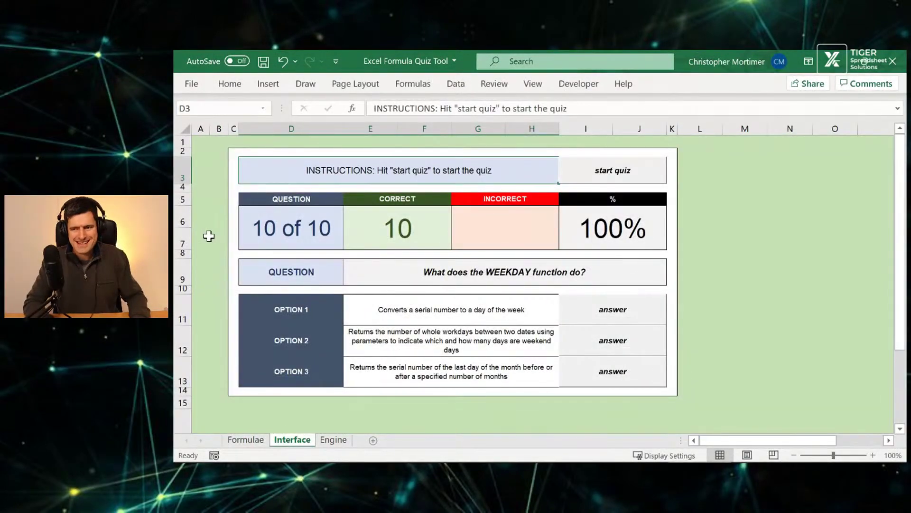
click(267, 226)
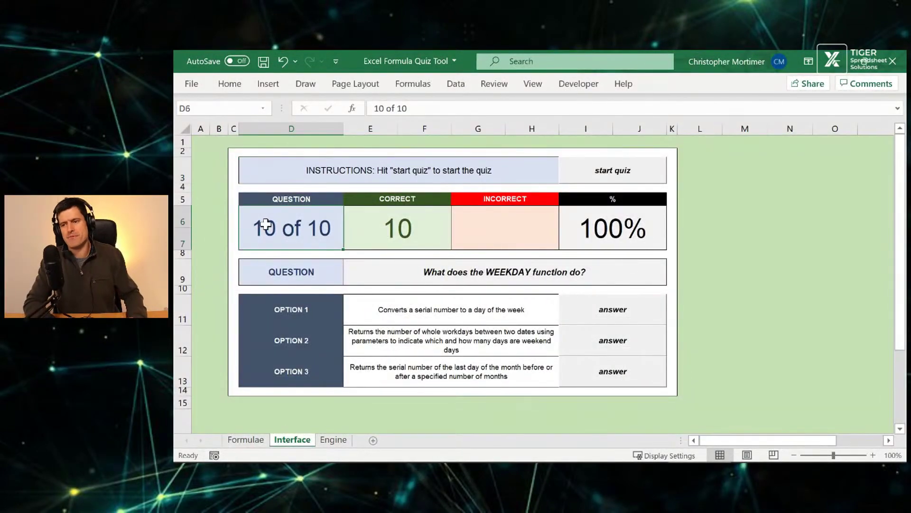
click(647, 174)
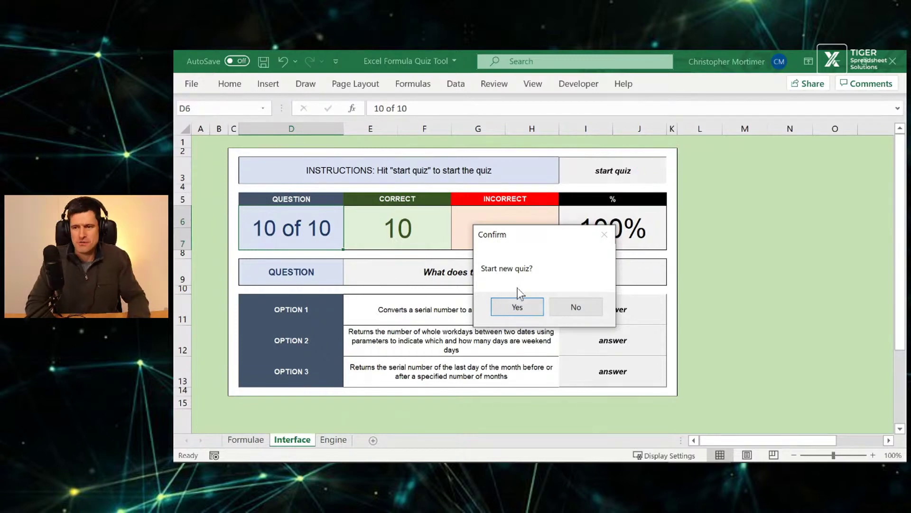
click(518, 308)
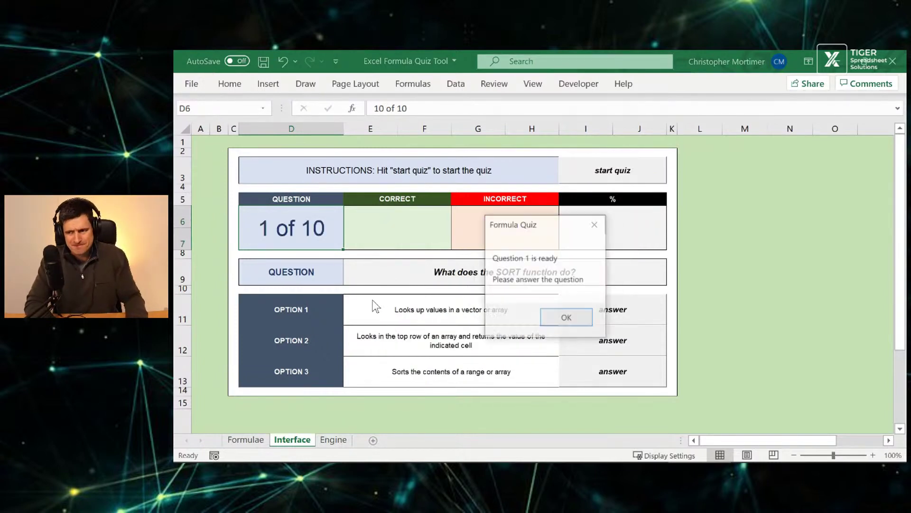
Answer the SORT function question with option 3, "Sorts the contents of a range or array", and continue to question 2
click(566, 318)
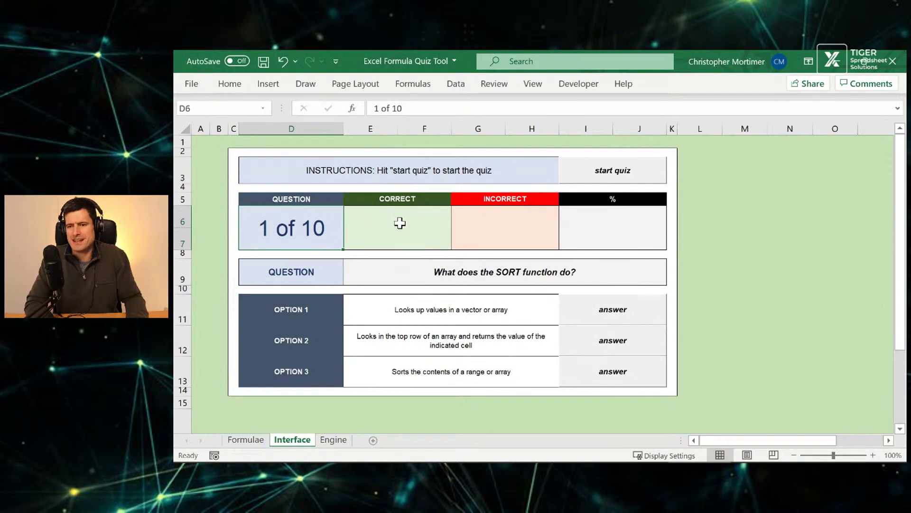
click(513, 378)
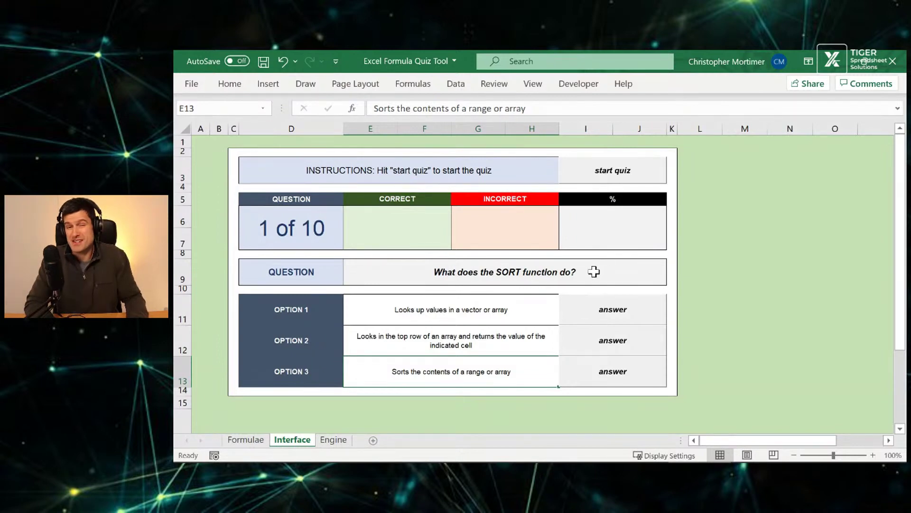
click(649, 374)
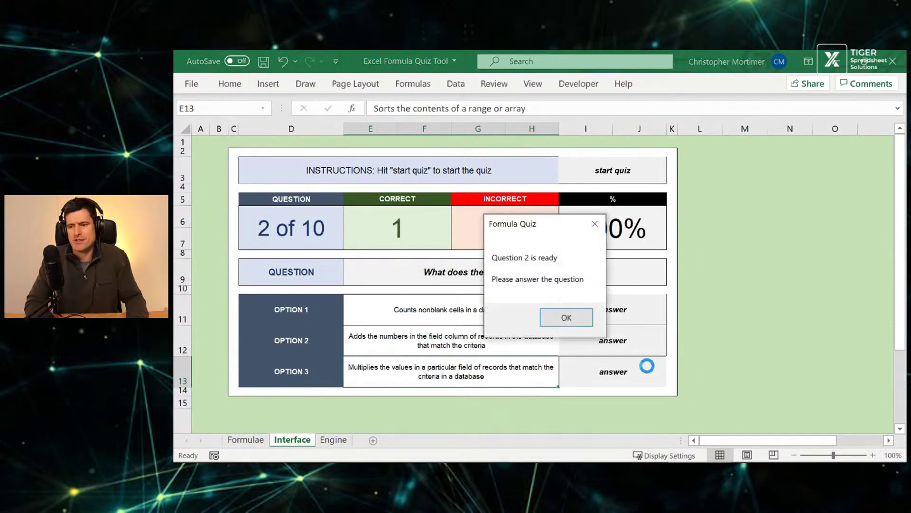
click(564, 318)
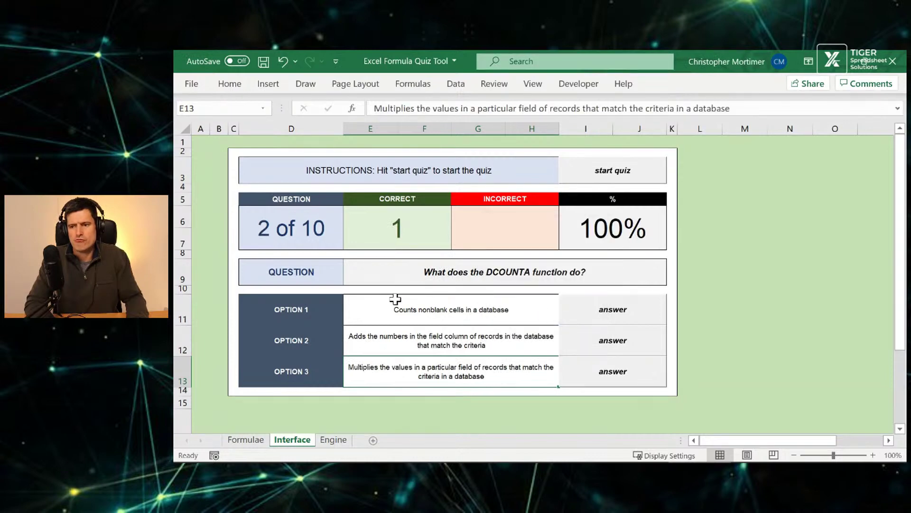
Answer the DCOUNTA question with "Counts nonblank cells in a database" and the TRUE question with "Returns the logical value TRUE"
click(360, 303)
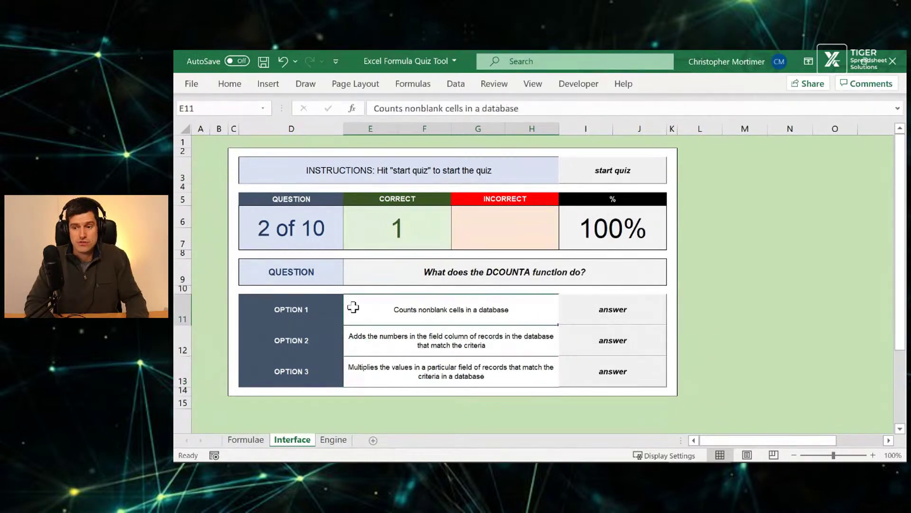
click(624, 315)
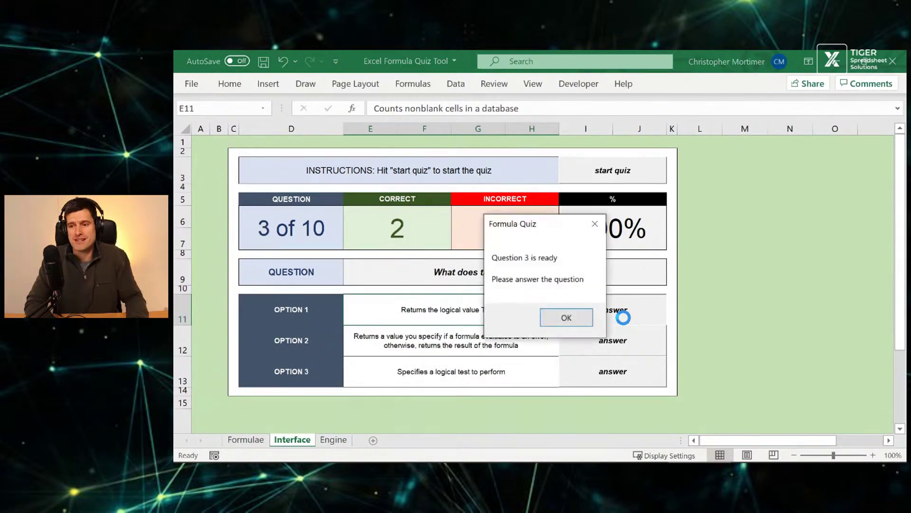
click(567, 318)
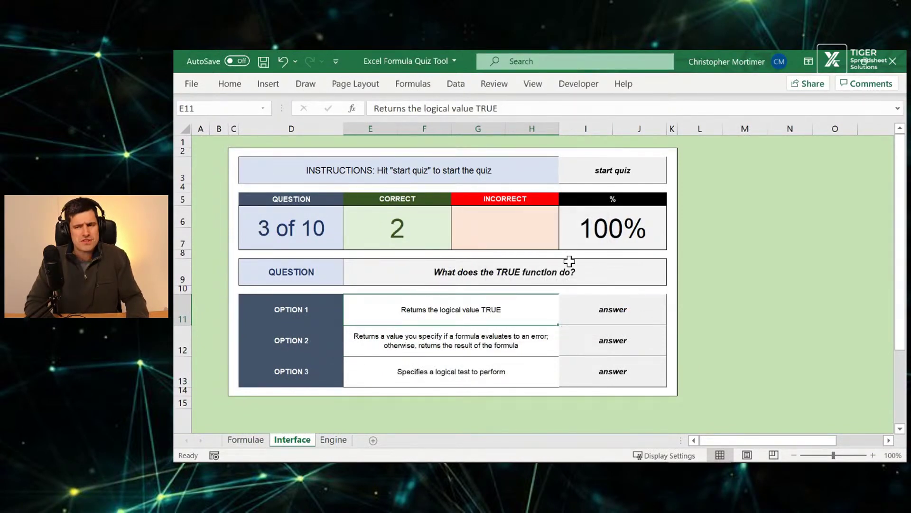
click(600, 323)
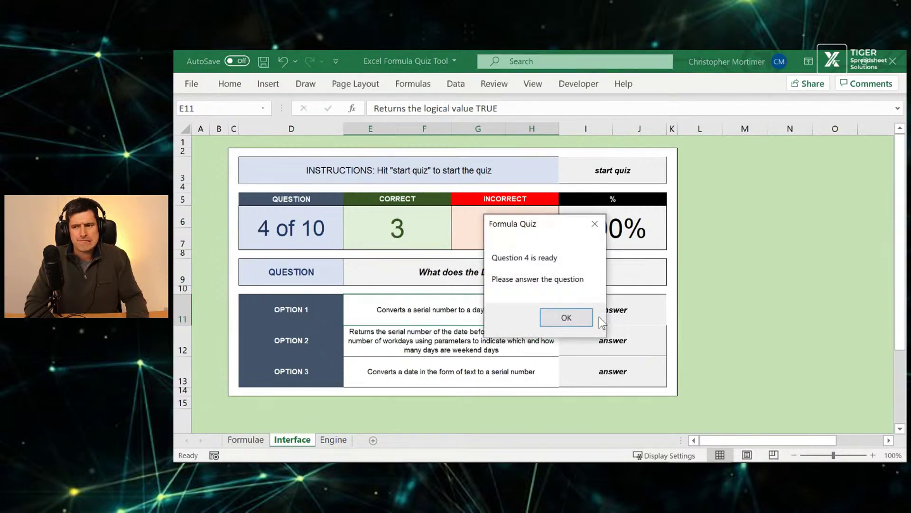
click(565, 317)
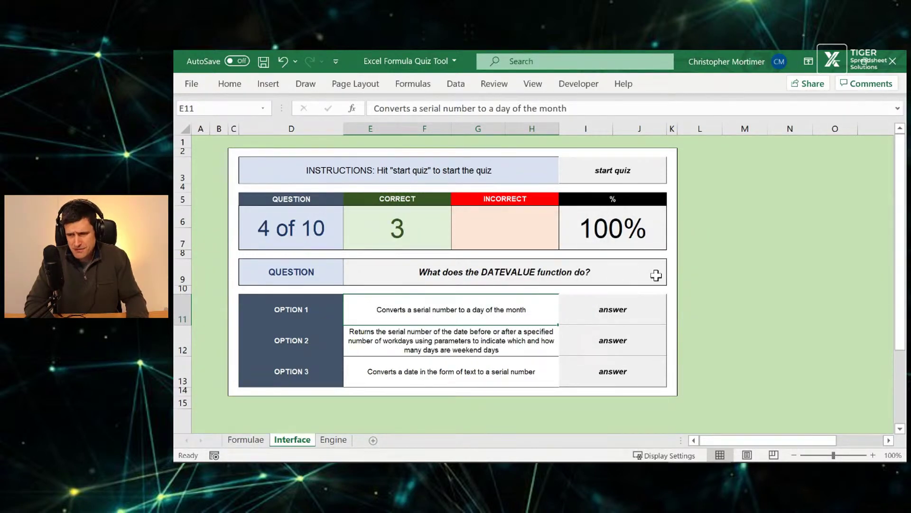
Review the DATEVALUE options and answer with option 3, "Converts a date in the form of text to a serial number"
key(Up)
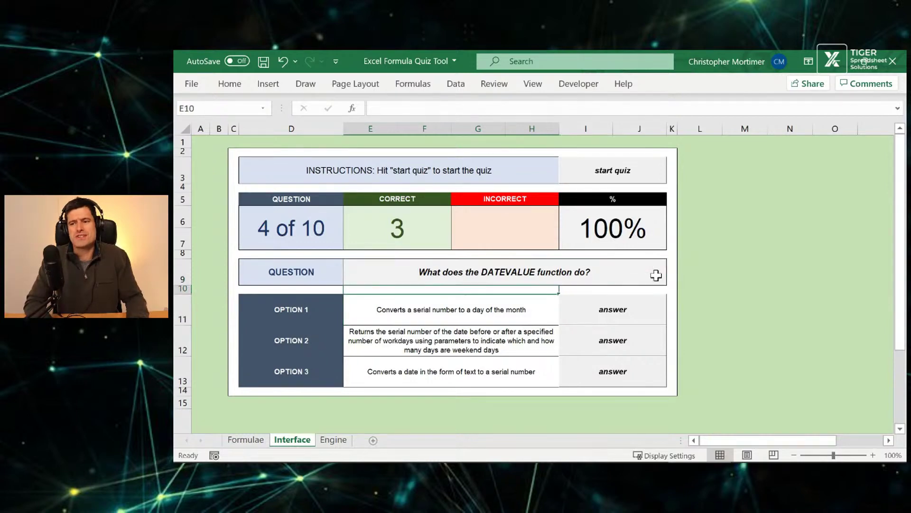
key(Down)
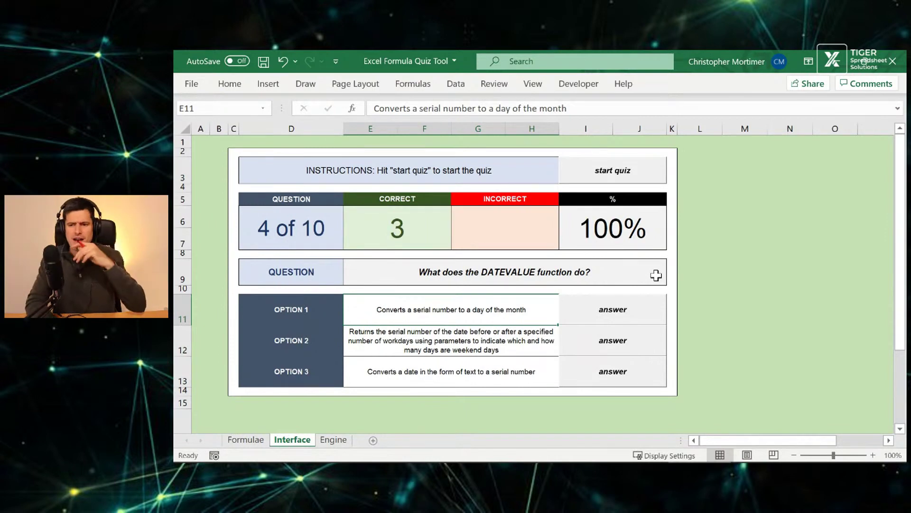
key(Down)
key(Down)
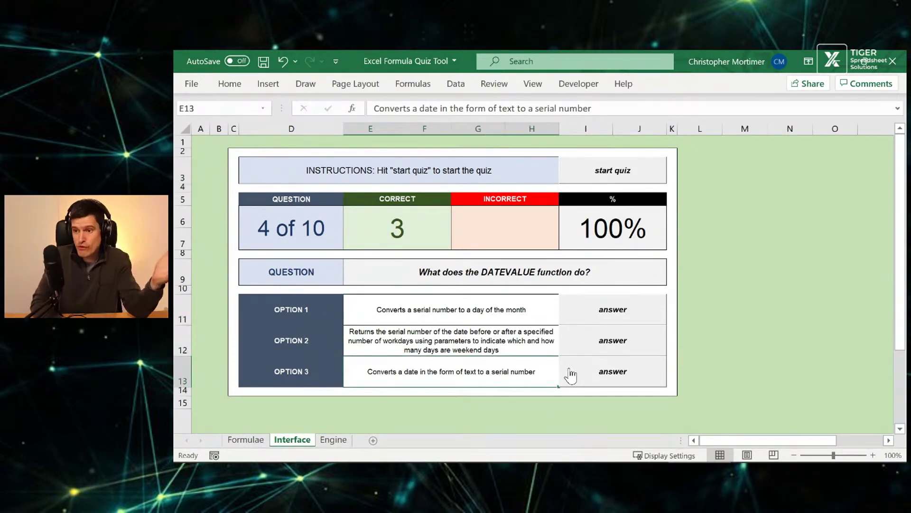
click(612, 372)
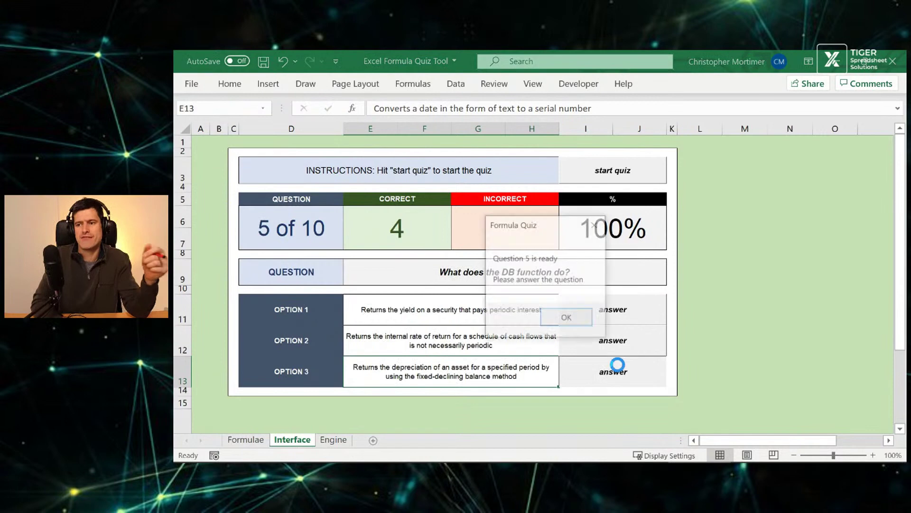
click(567, 319)
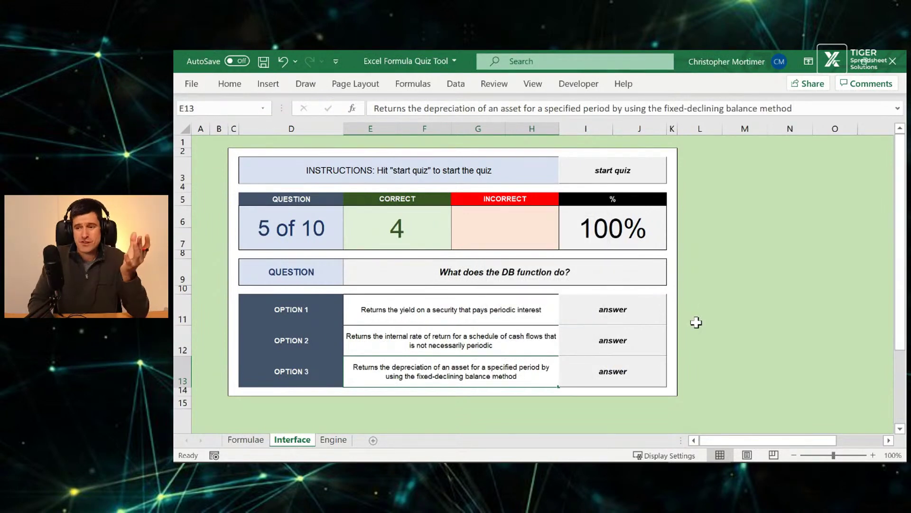
Compare the DB function options and answer with option 3, the asset depreciation using the fixed-declining balance method
key(Up)
key(Up)
key(Down)
key(Down)
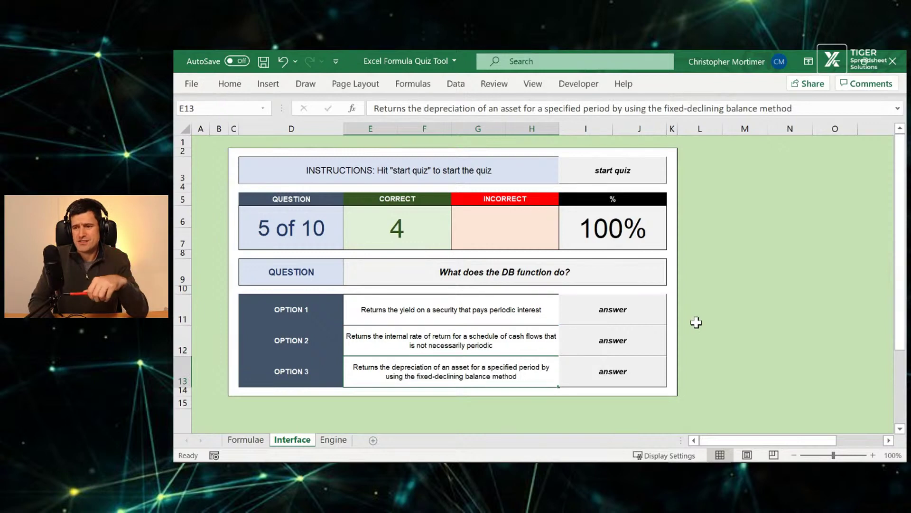
key(Up)
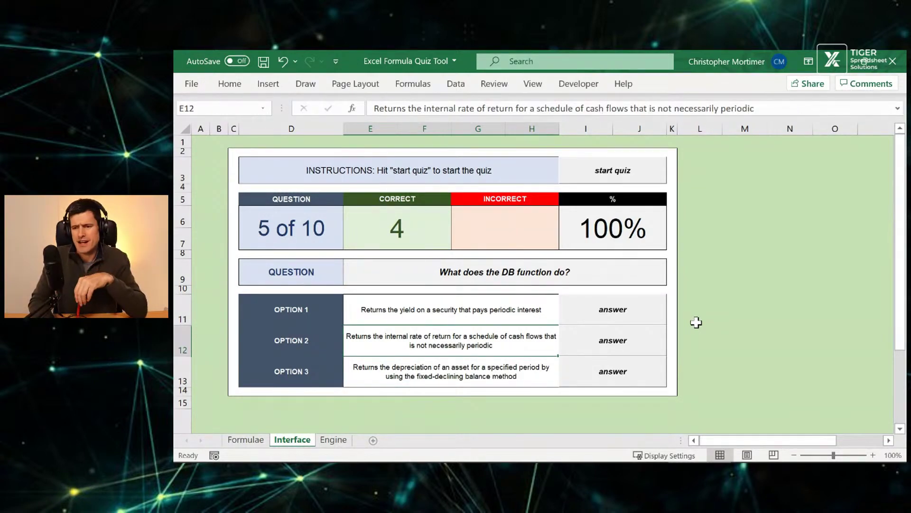
key(Up)
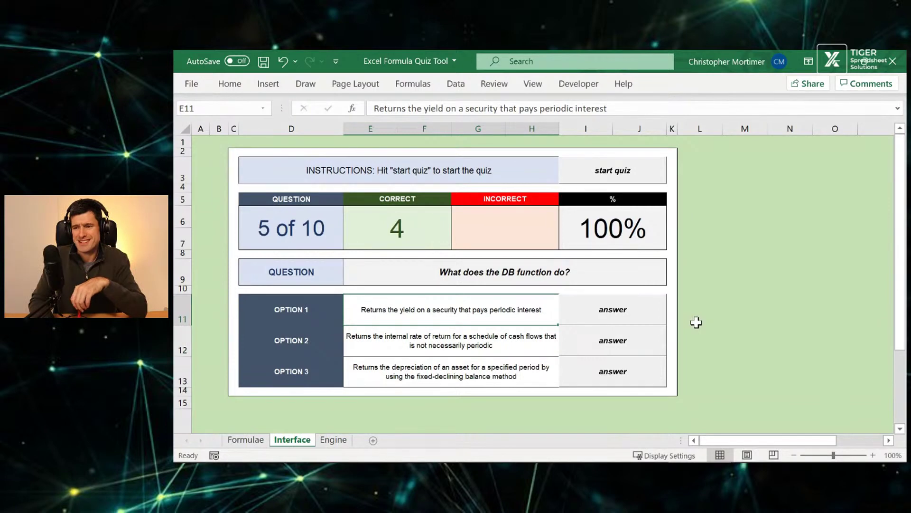
click(604, 375)
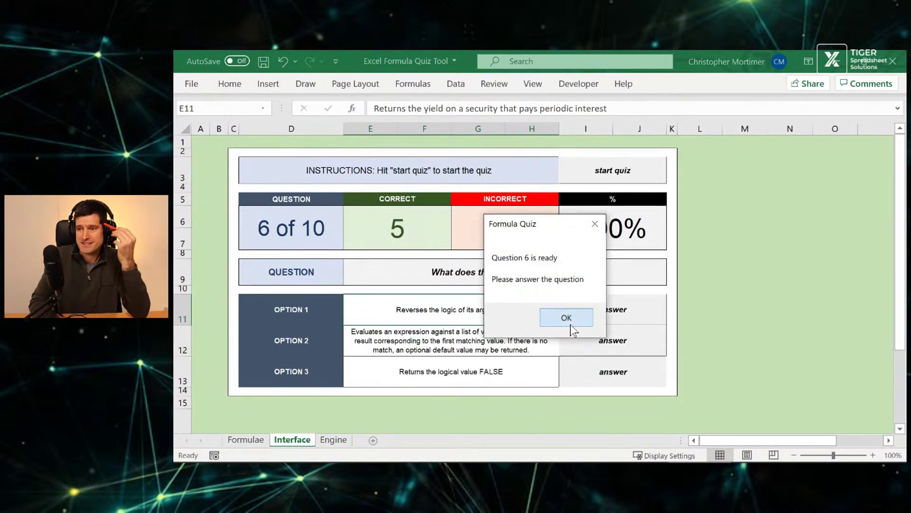
click(569, 323)
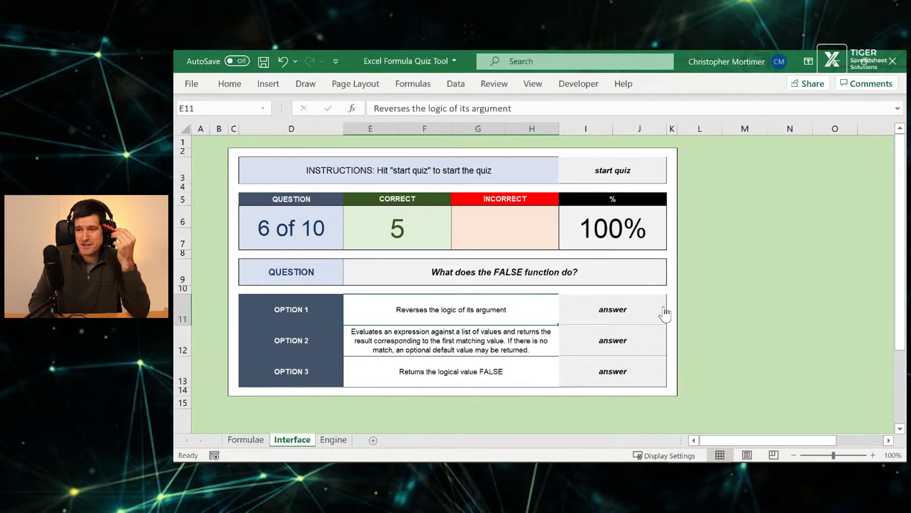
Review the FALSE function options and answer with option 3, "Returns the logical value FALSE"
key(Down)
key(Up)
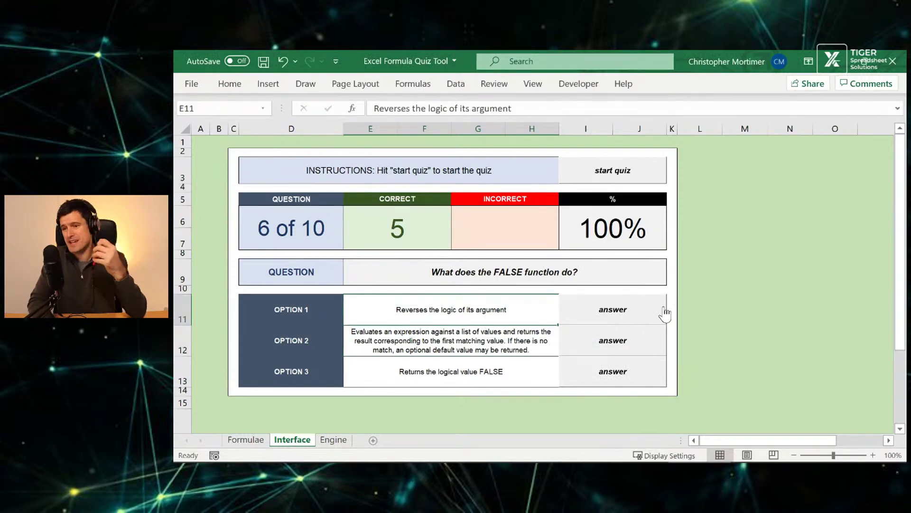
key(Down)
key(Down)
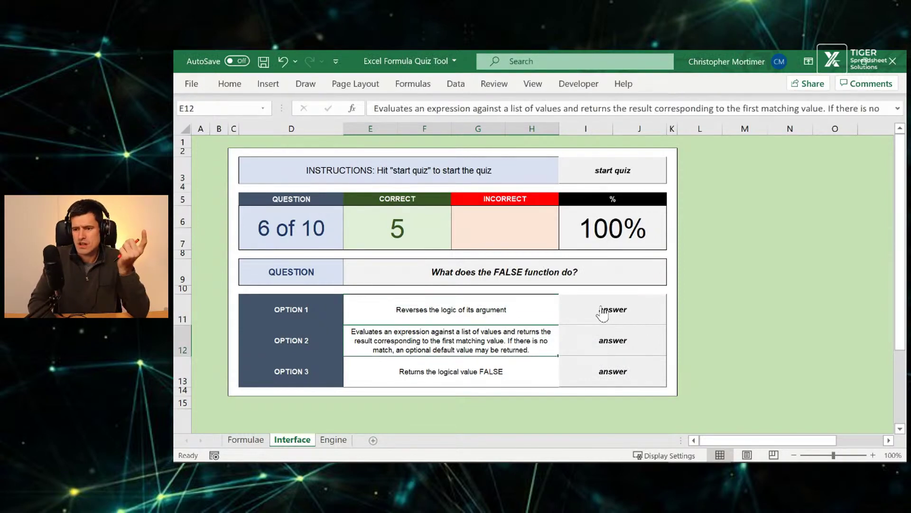
click(624, 382)
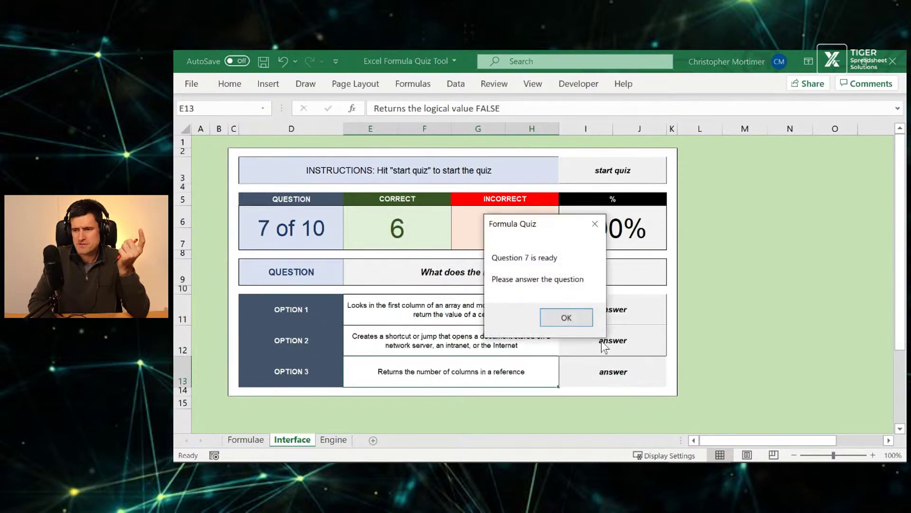
click(572, 318)
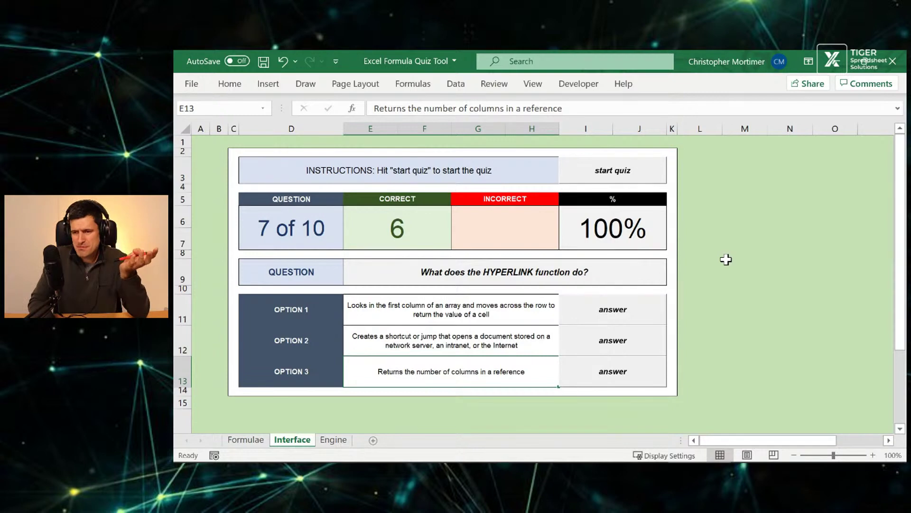
Answer the HYPERLINK question with option 2, creating a shortcut or jump, and the NOT question with option 1, "Reverses the logic of its argument"
click(479, 337)
click(633, 344)
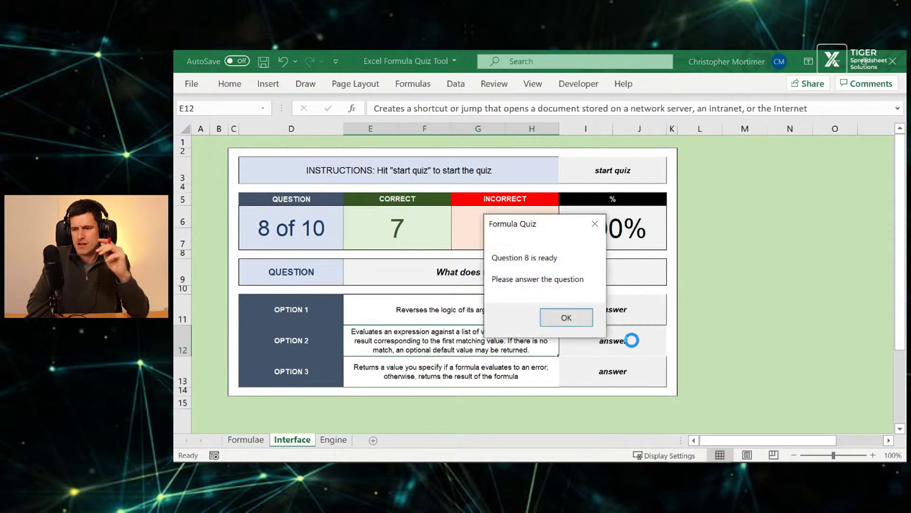
click(567, 317)
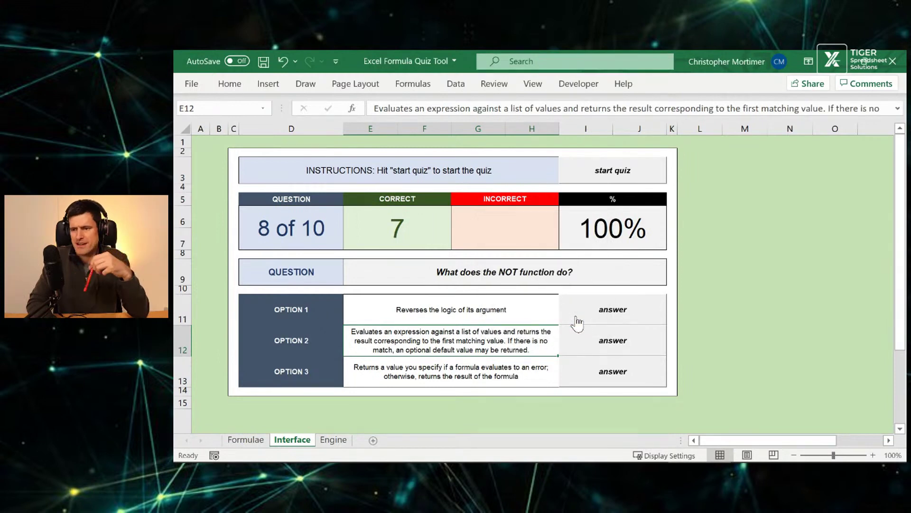
click(430, 313)
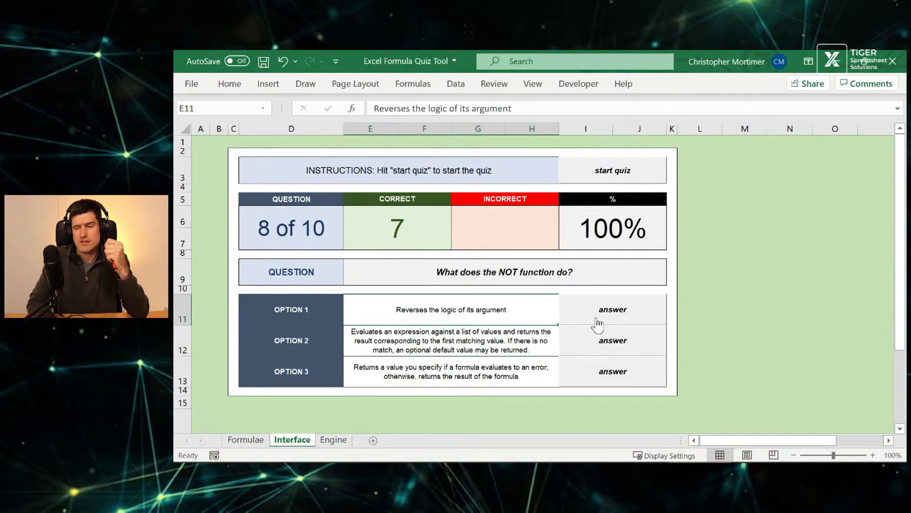
click(597, 323)
click(567, 317)
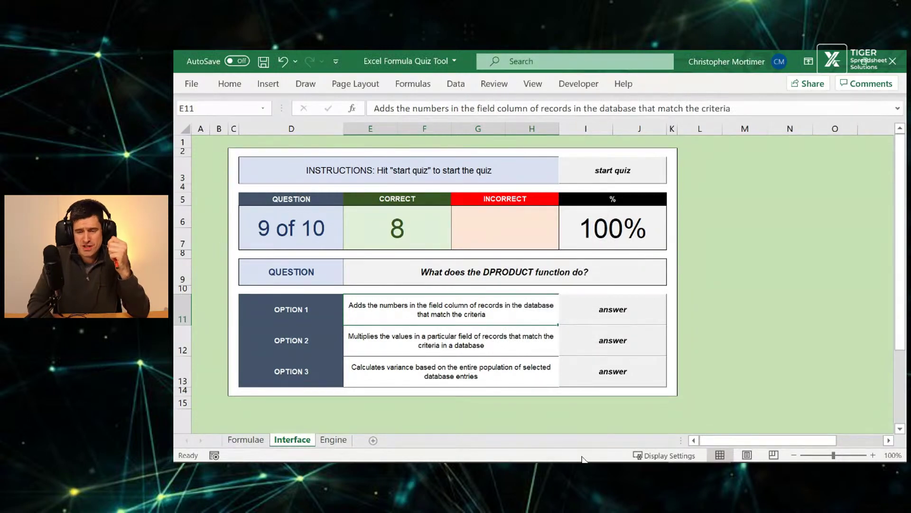
Answer the DPRODUCT question with option 2, multiplying matching field values, and the EXACT question with "Checks to see if two text values are identical"
key(Down)
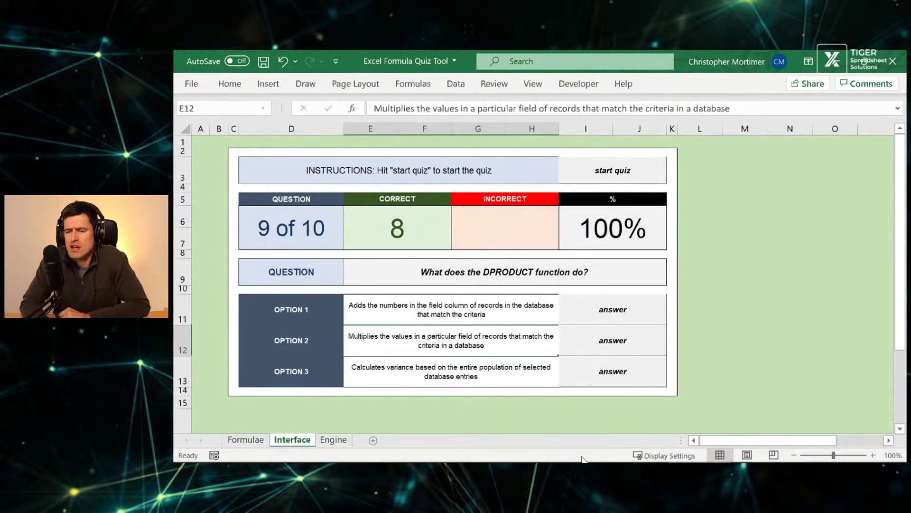
click(613, 341)
click(565, 319)
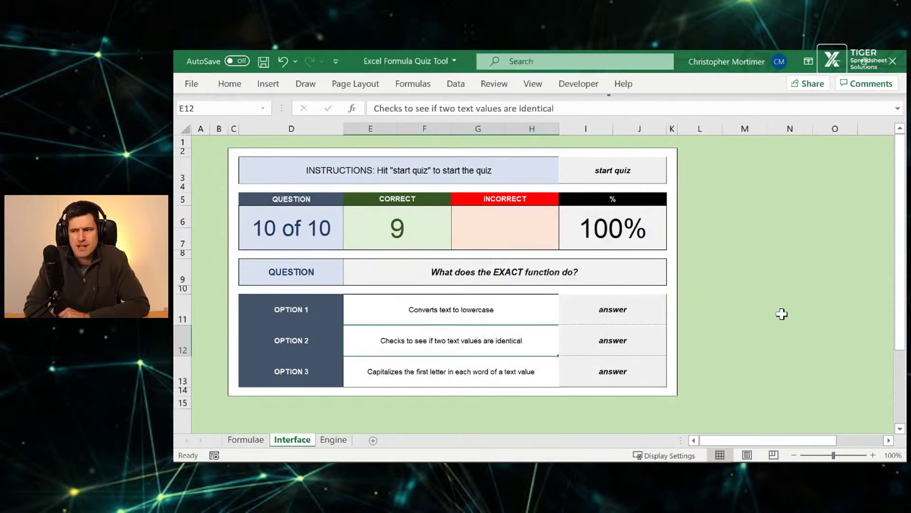
key(Up)
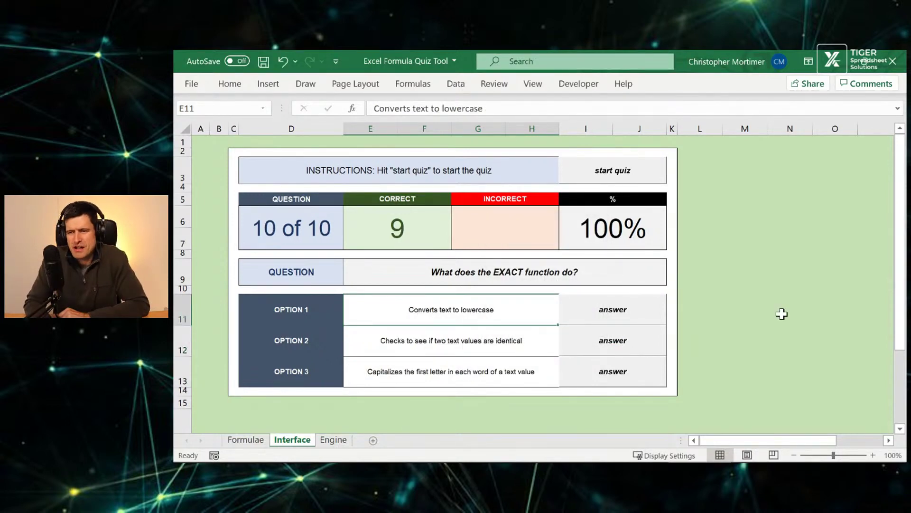
key(Down)
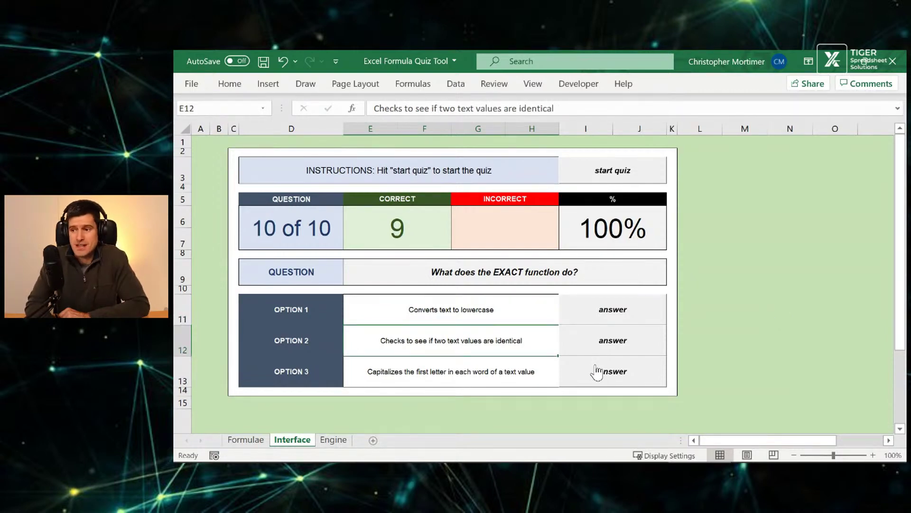
click(595, 348)
click(570, 318)
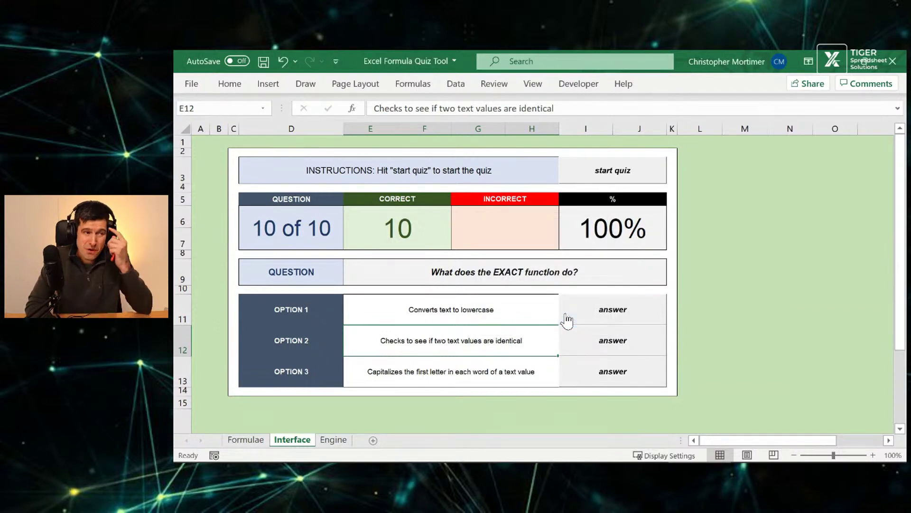
Review the correct and incorrect score cells of the finished quiz
click(363, 212)
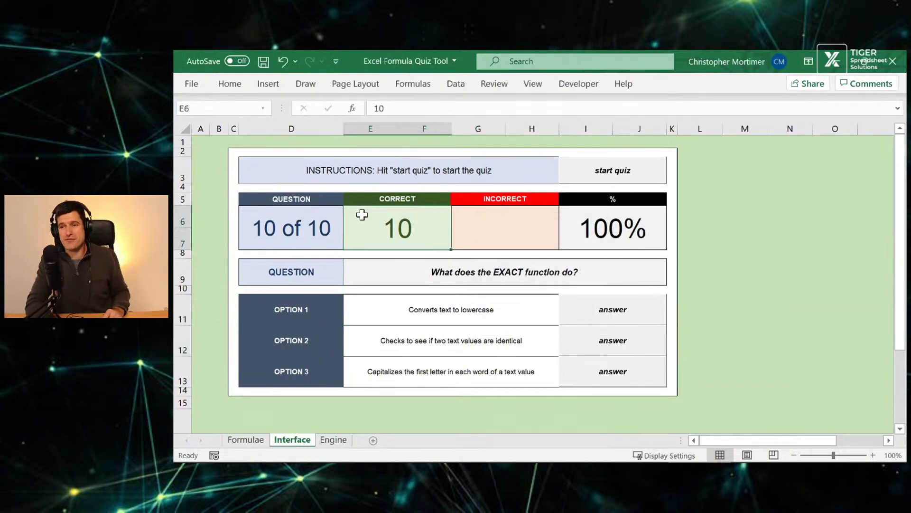
click(519, 229)
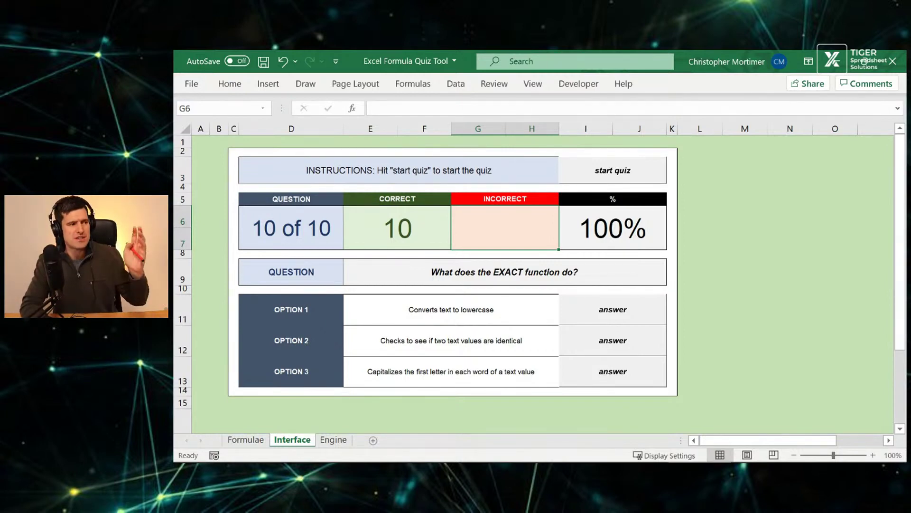
click(755, 243)
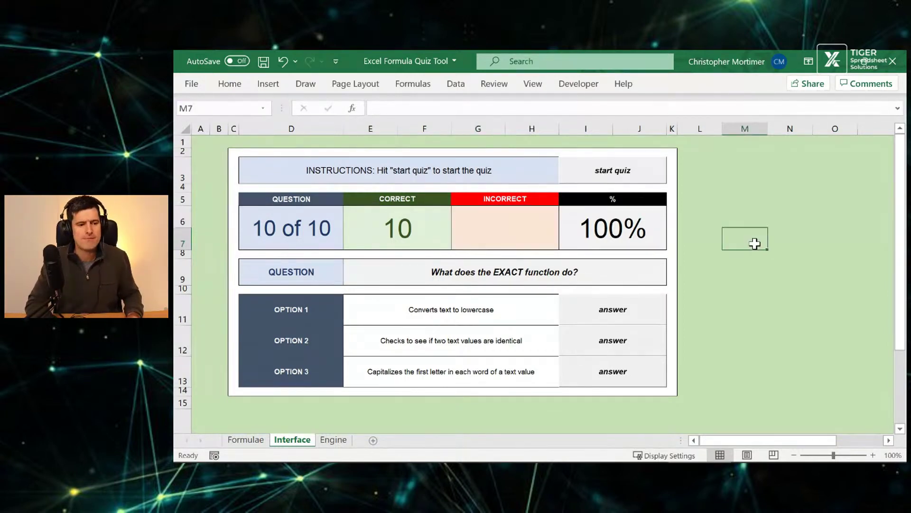
Switch to the browser and review the Excel VBA Building Blocks course page, including the Session X model build walkthrough files
click(710, 189)
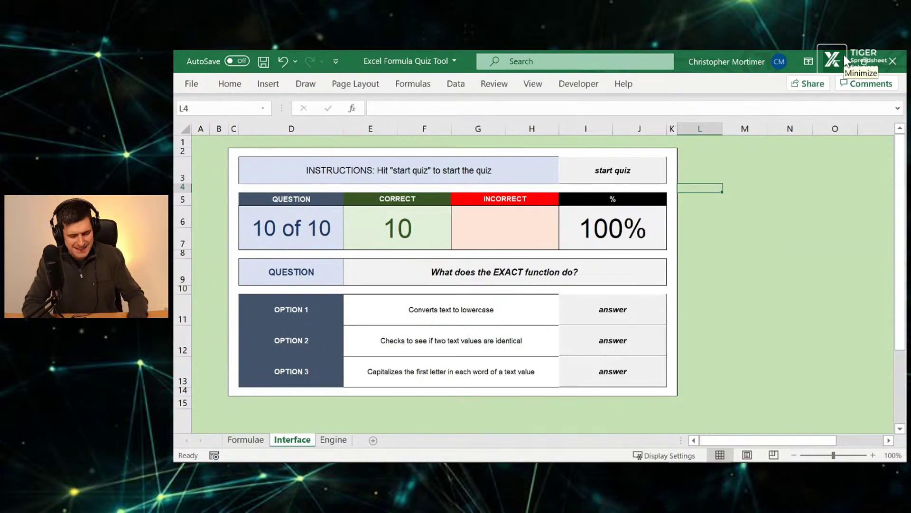
click(845, 57)
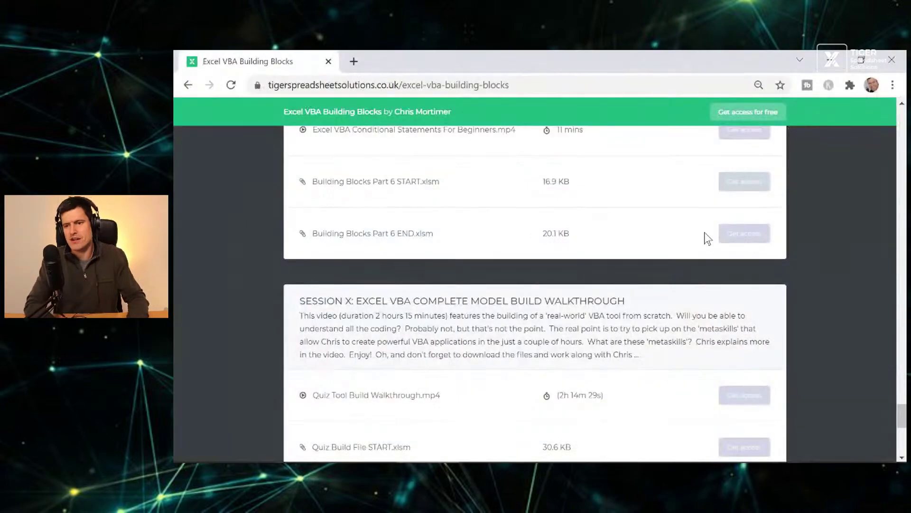
scroll(705, 226, up, 10)
scroll(703, 220, up, 15)
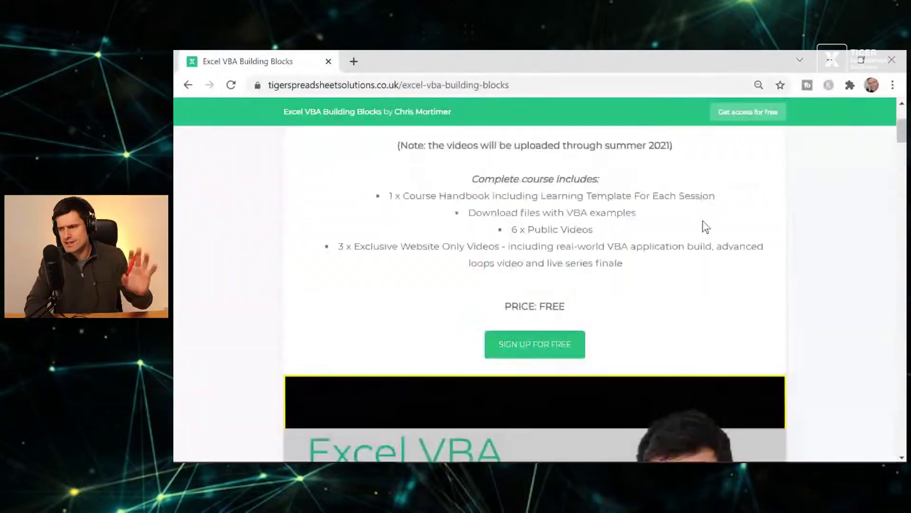
scroll(703, 220, down, 3)
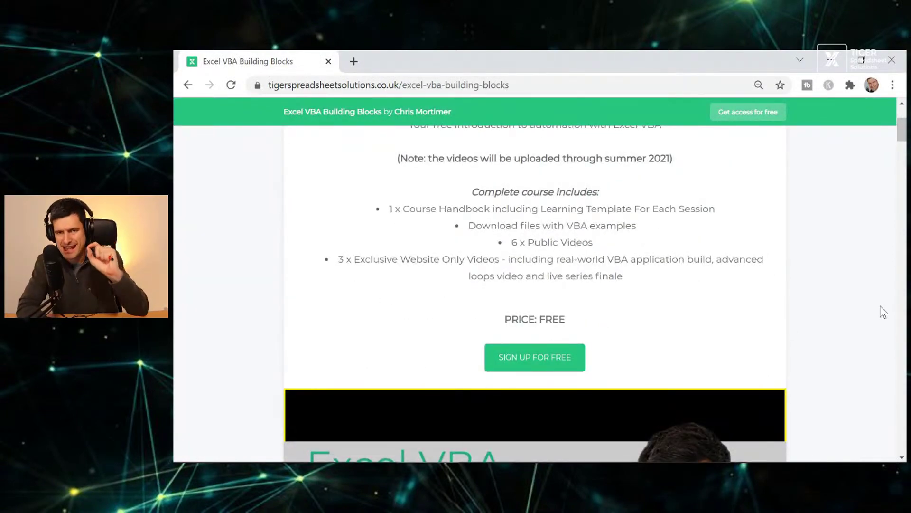
scroll(883, 312, down, 15)
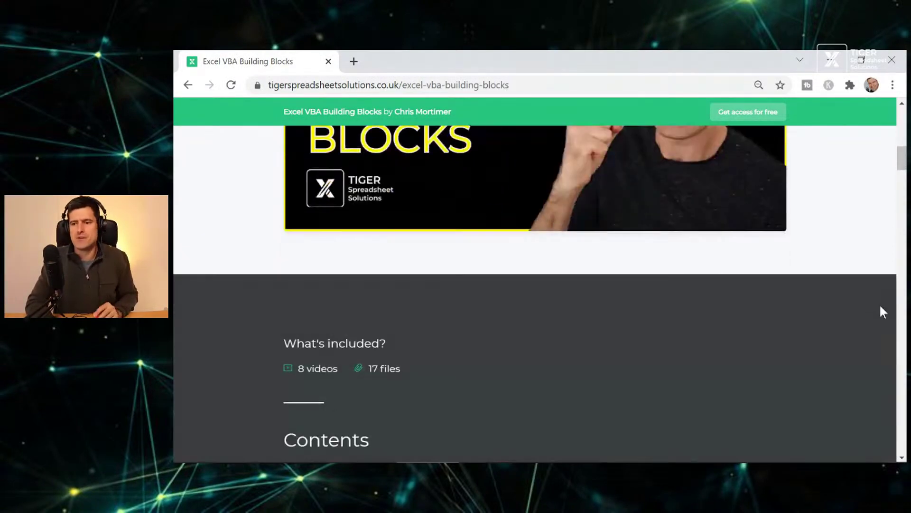
scroll(883, 312, down, 20)
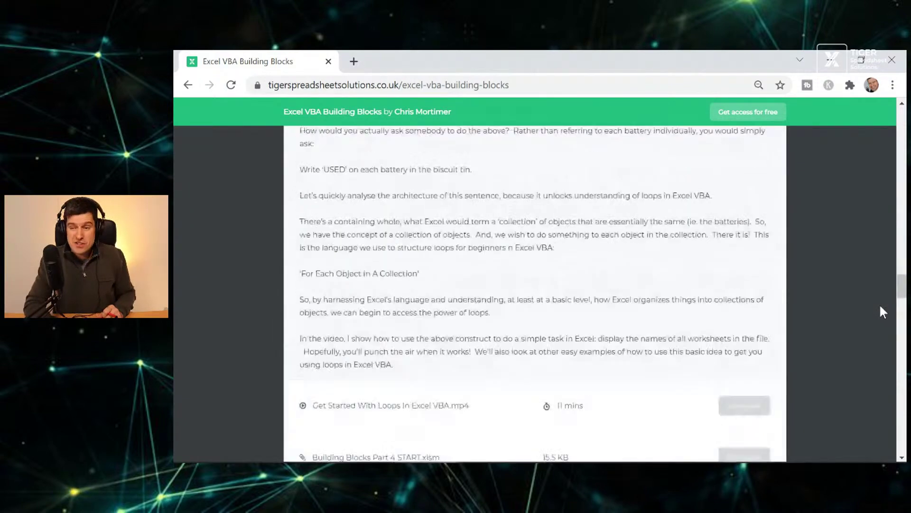
scroll(883, 312, down, 20)
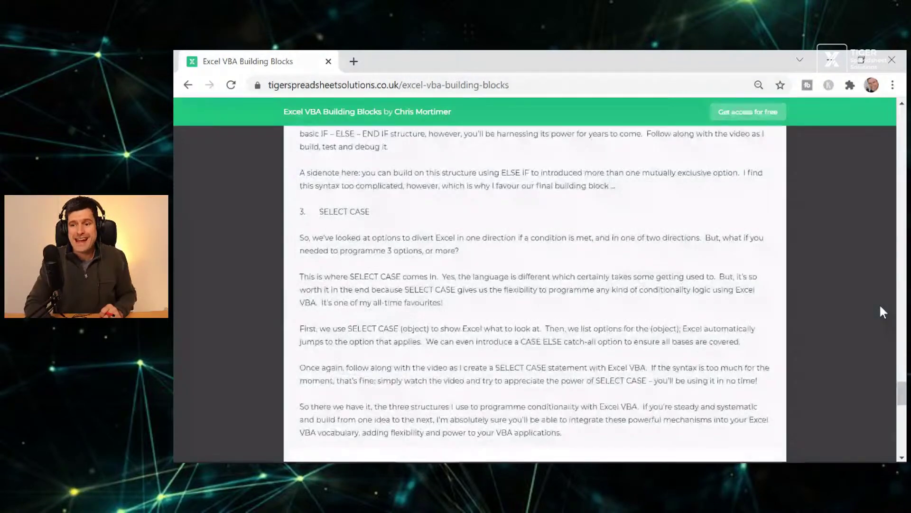
scroll(880, 309, up, 2)
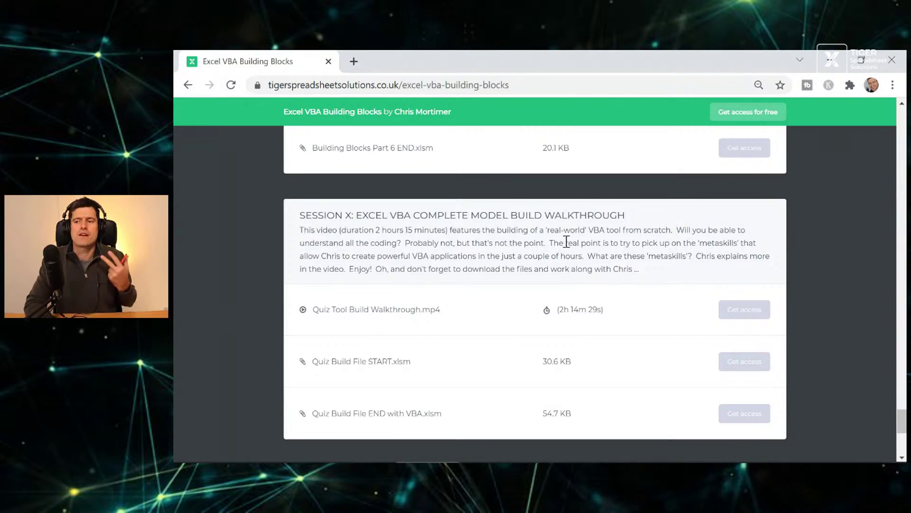
scroll(565, 241, down, 1)
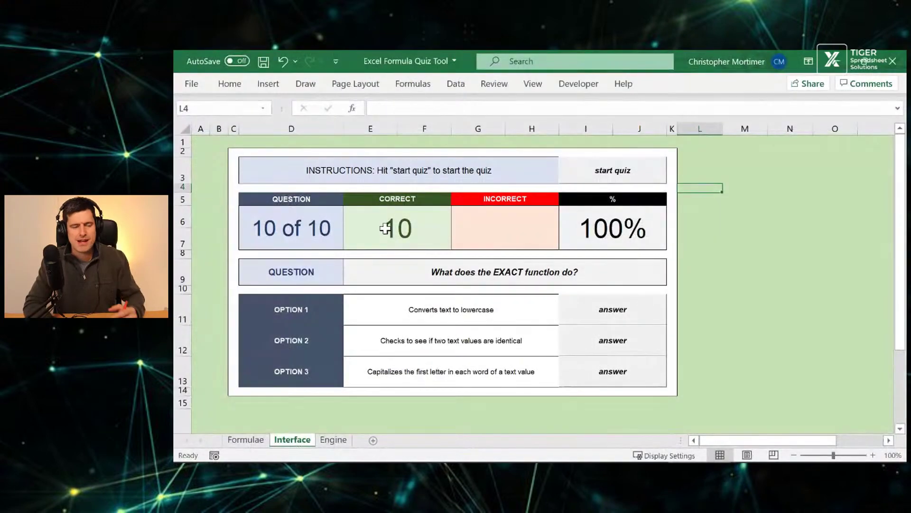
Return to the Excel quiz workbook and select the correct-answers score cell E6 on the Interface sheet
click(386, 228)
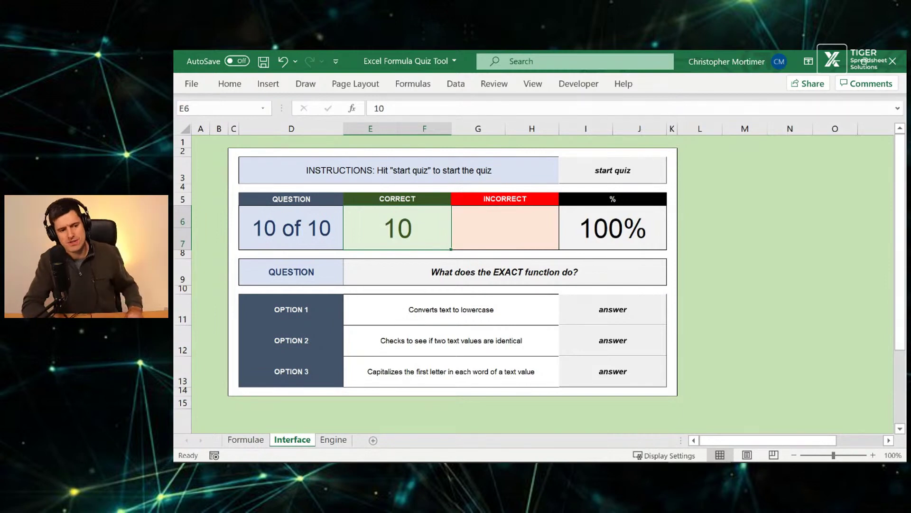
key(alt+Tab)
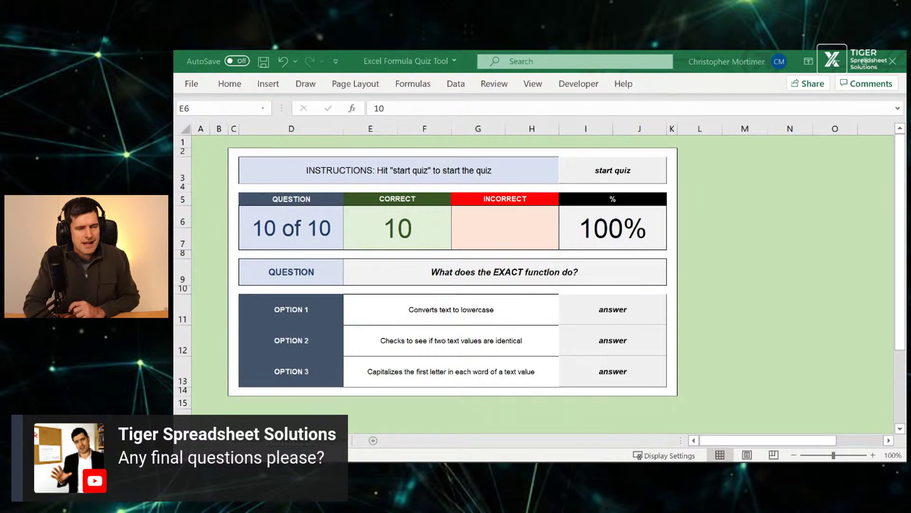
click(833, 288)
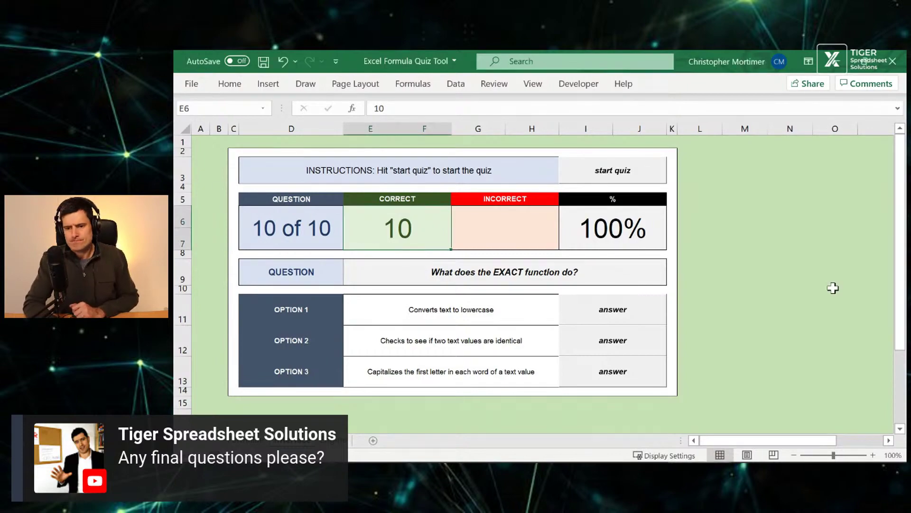
Open the Formulae sheet and examine the function names around the start of the Text category
key(ctrl+Page_Down)
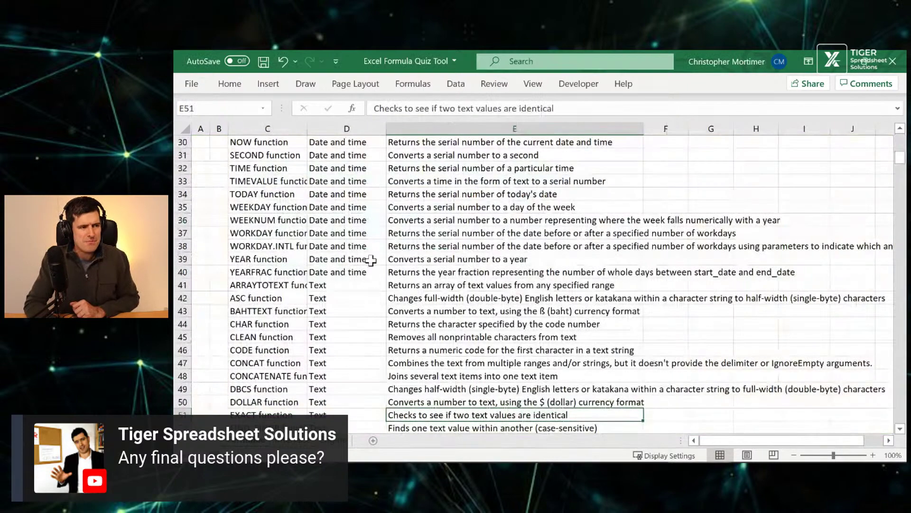
click(306, 259)
key(Down)
key(Down)
key(Down)
key(Down)
key(Down)
key(Down)
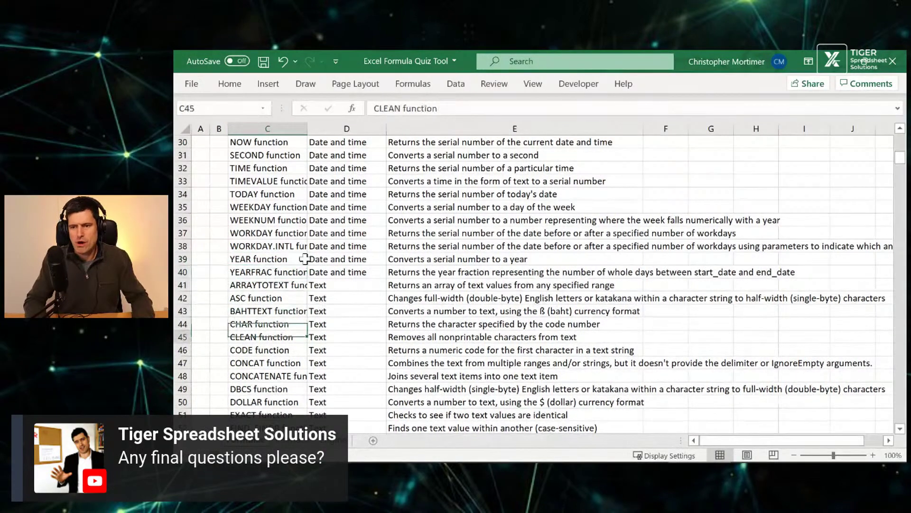
key(Up)
key(Up)
key(Up)
key(Up)
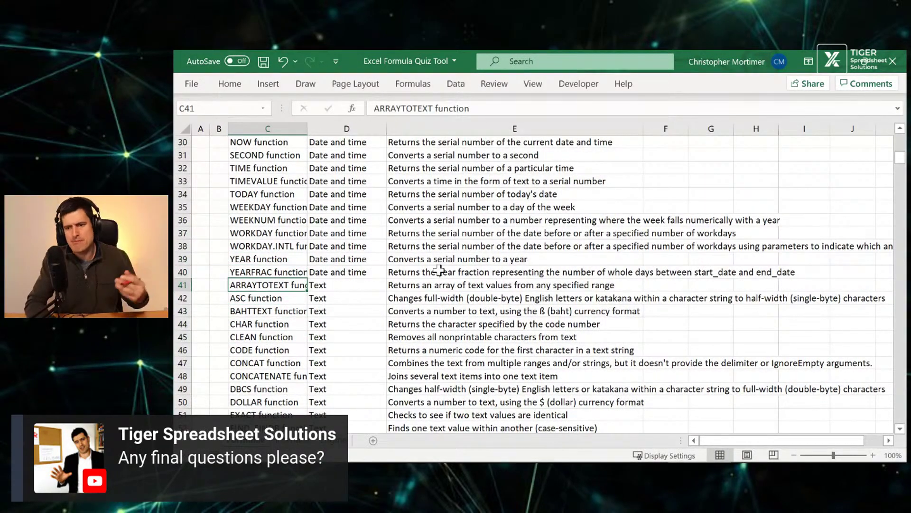
scroll(439, 270, down, 3)
scroll(441, 265, up, 12)
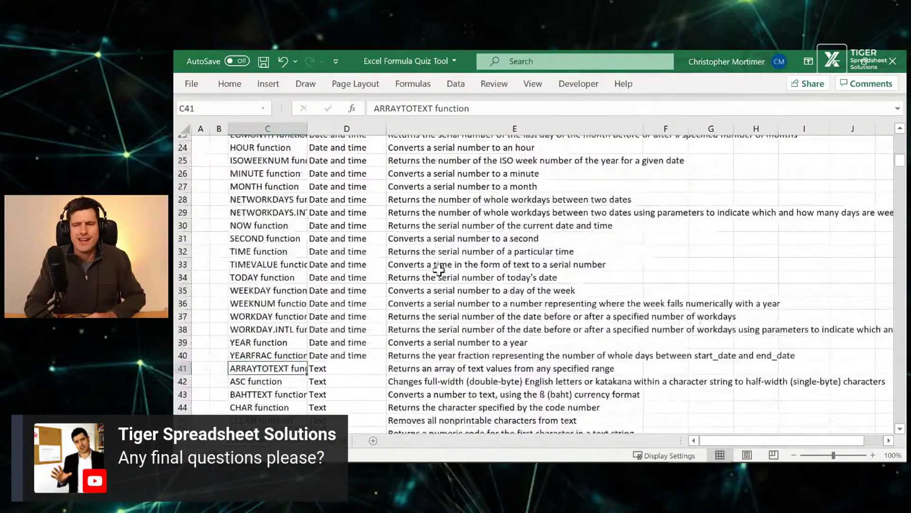
Highlight the Database entries in the Category column, cells D4 to D15
click(317, 196)
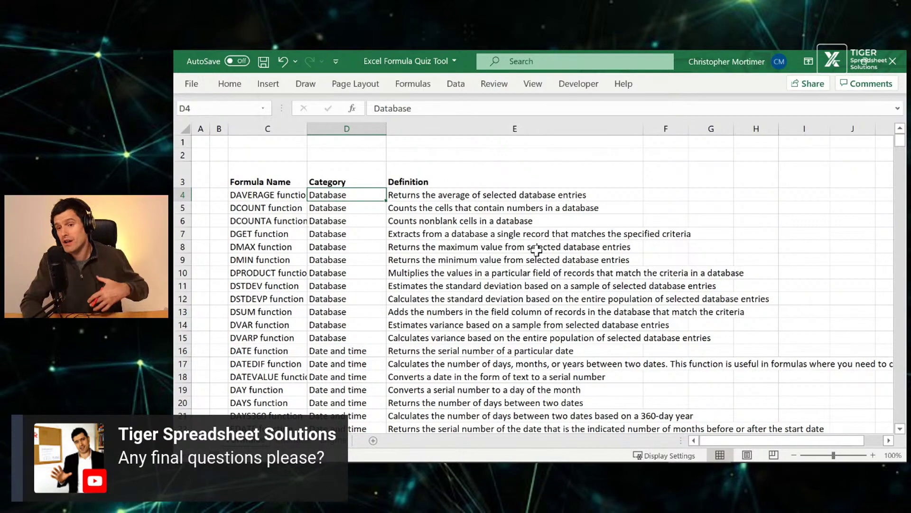
key(shift+Down)
key(shift+Down)
key(shift+Down)
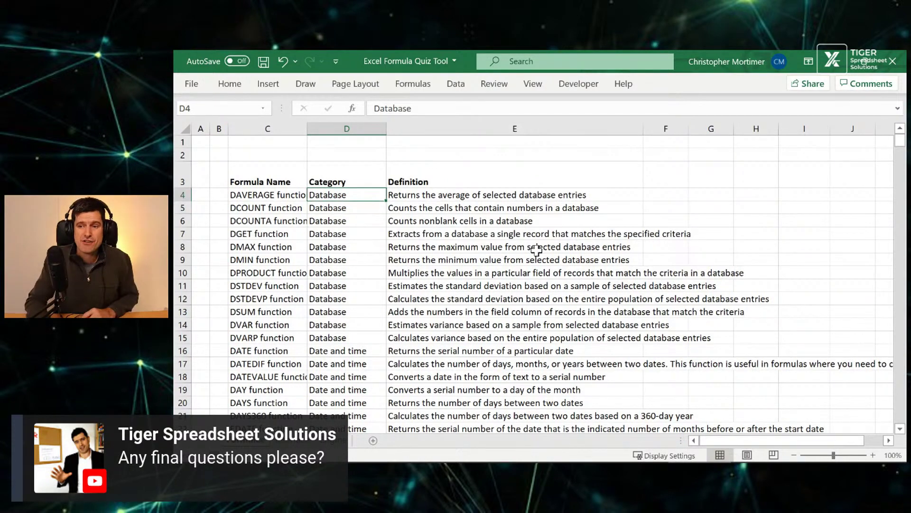
key(shift+Down)
key(shift+Down)
key(shift+Down)
key(shift+Down)
key(shift+Down)
key(shift+Down)
key(shift+Down)
key(shift+Down)
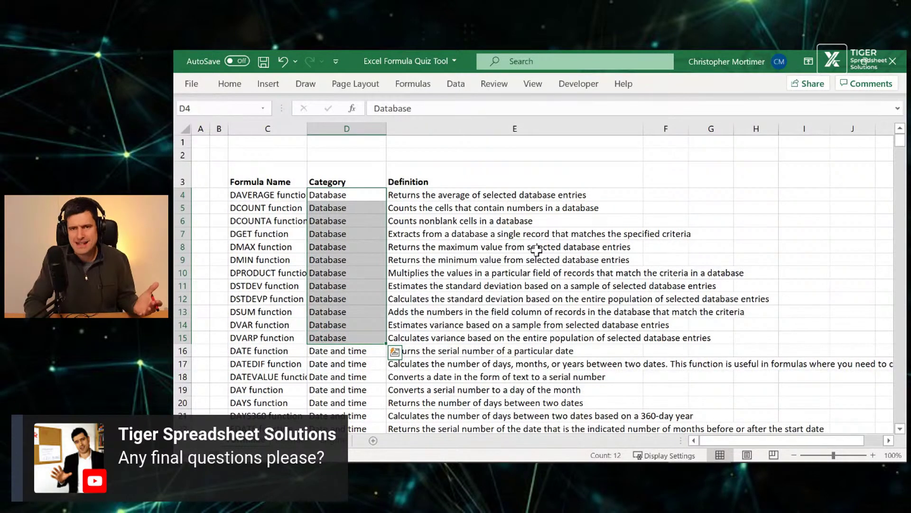
Highlight the names of the Database functions in the Formula Name column, from DAVERAGE to DVARP
key(Left)
key(shift+Down)
key(shift+Down)
key(shift+Down)
key(shift+Down)
key(shift+Down)
key(shift+Down)
key(shift+Down)
key(shift+Down)
key(shift+Down)
key(shift+Down)
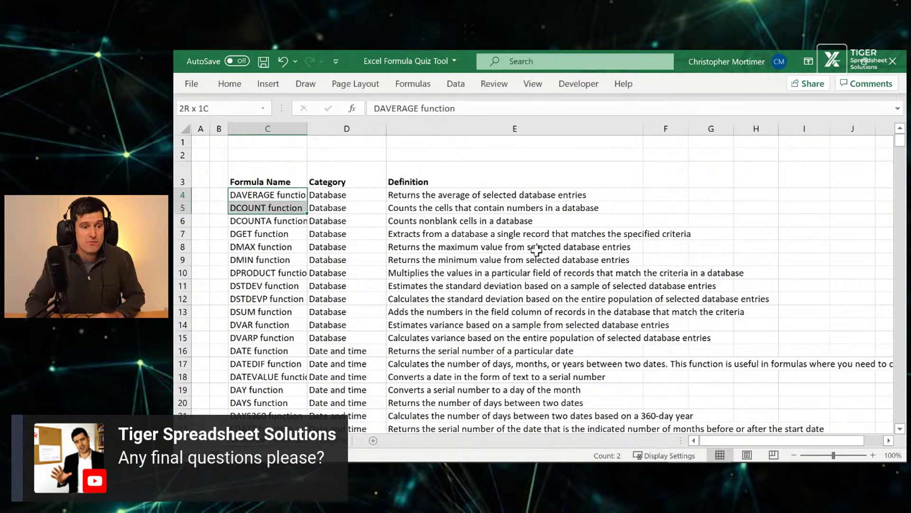
key(shift+Down)
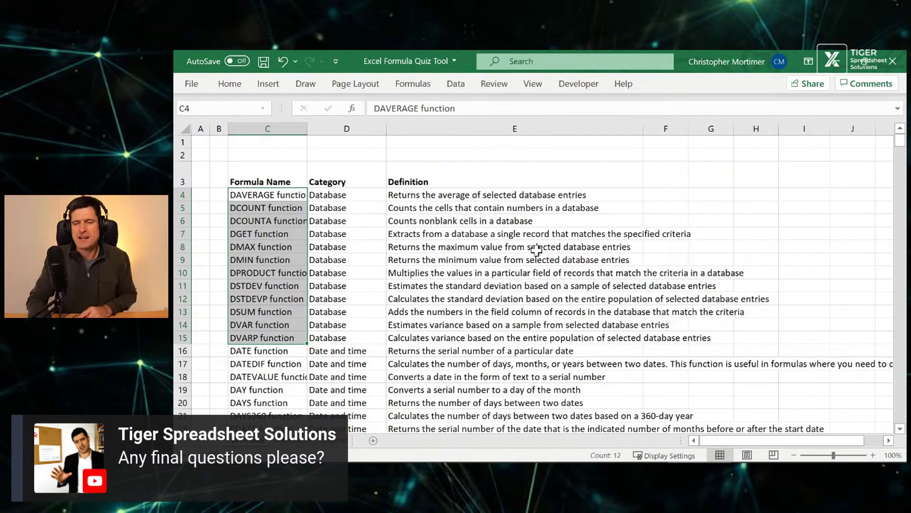
Highlight the Database category cells D4:D15 again, leaving out the Date and time rows
key(Right)
key(shift+Down)
key(shift+Down)
key(shift+Down)
key(shift+Down)
key(shift+Down)
key(shift+Down)
key(shift+Down)
key(shift+Down)
key(shift+Down)
key(shift+Down)
key(shift+Down)
key(shift+Down)
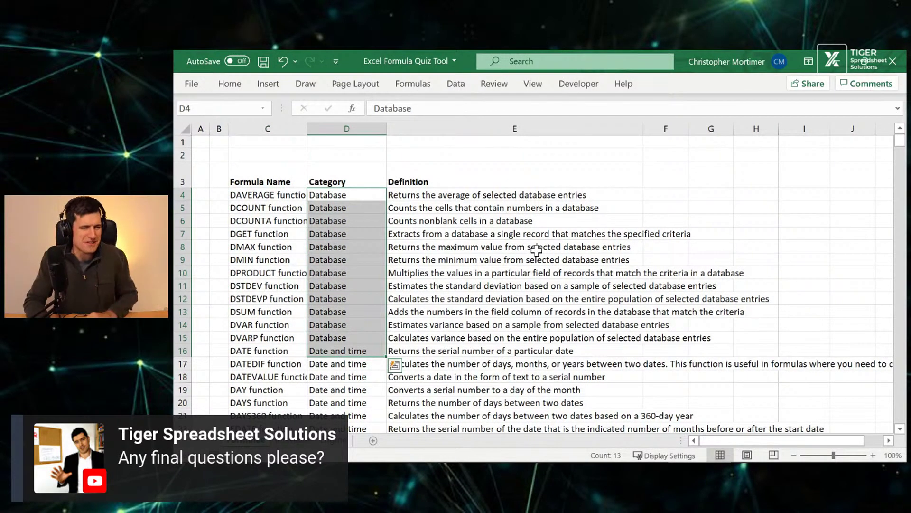
key(shift+Up)
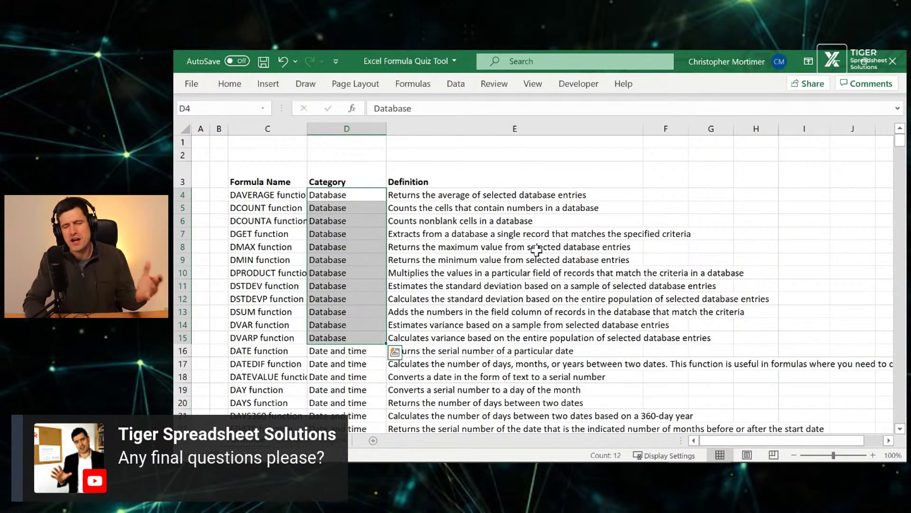
key(Left)
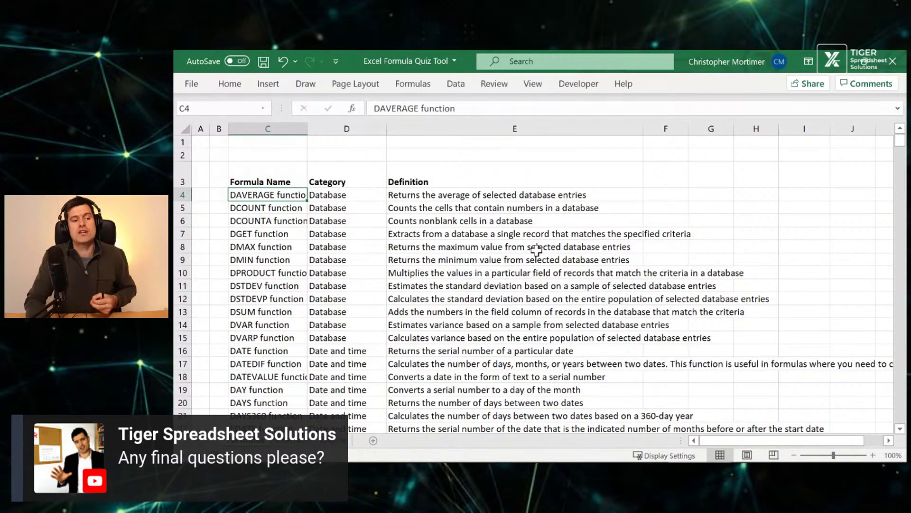
key(Right)
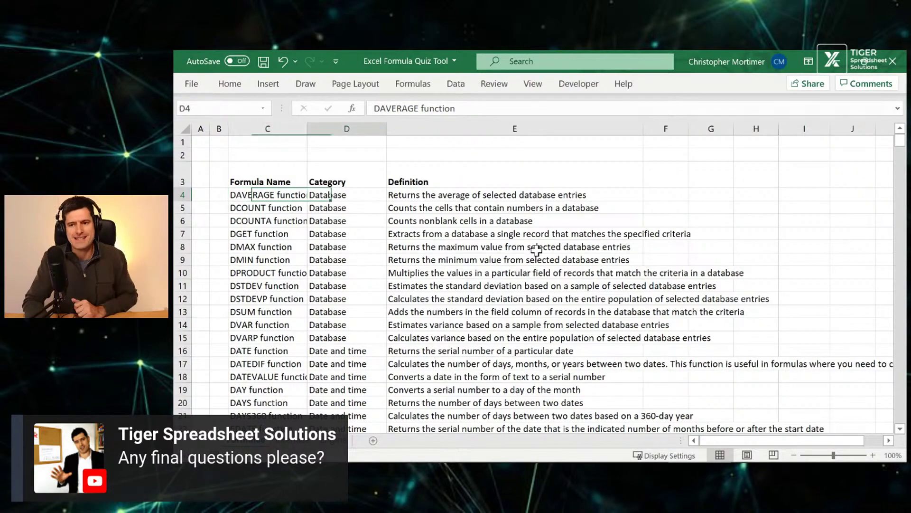
key(shift+Down)
key(shift+Down)
key(shift+Down)
key(shift+Down)
key(shift+Down)
key(shift+Down)
key(shift+Down)
key(shift+Down)
key(shift+Down)
key(shift+Down)
key(shift+Down)
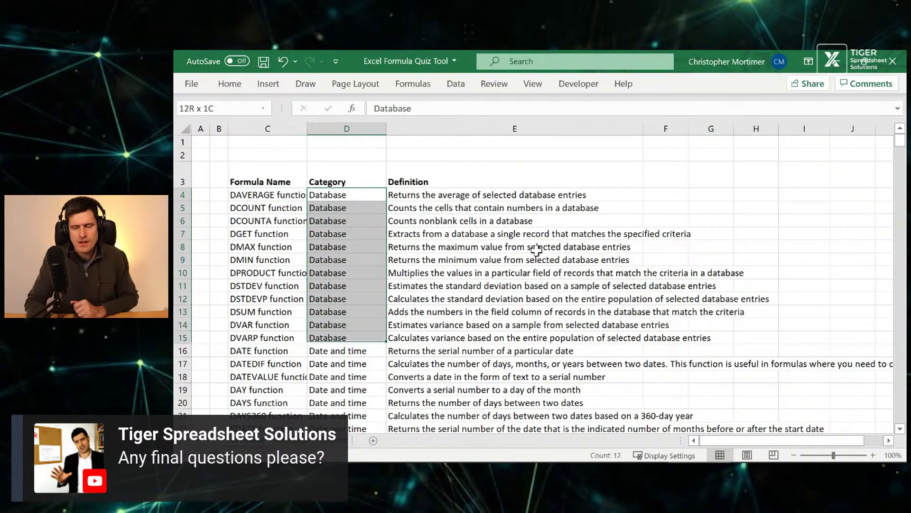
scroll(244, 234, down, 1)
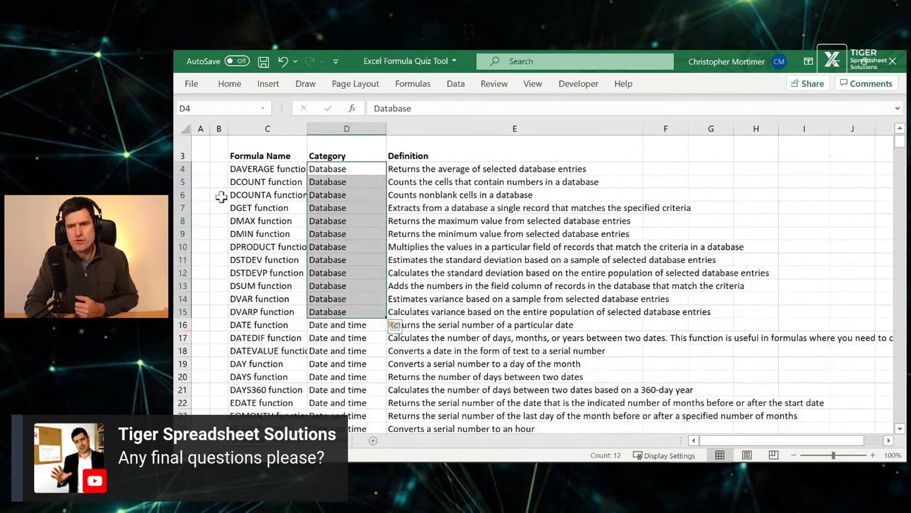
Highlight the Database function names again in cells C4:C15
click(240, 169)
key(shift+Down)
key(shift+Down)
key(shift+Down)
key(shift+Down)
key(shift+Down)
key(shift+Down)
key(shift+Down)
key(shift+Down)
key(shift+Down)
key(shift+Down)
key(shift+Down)
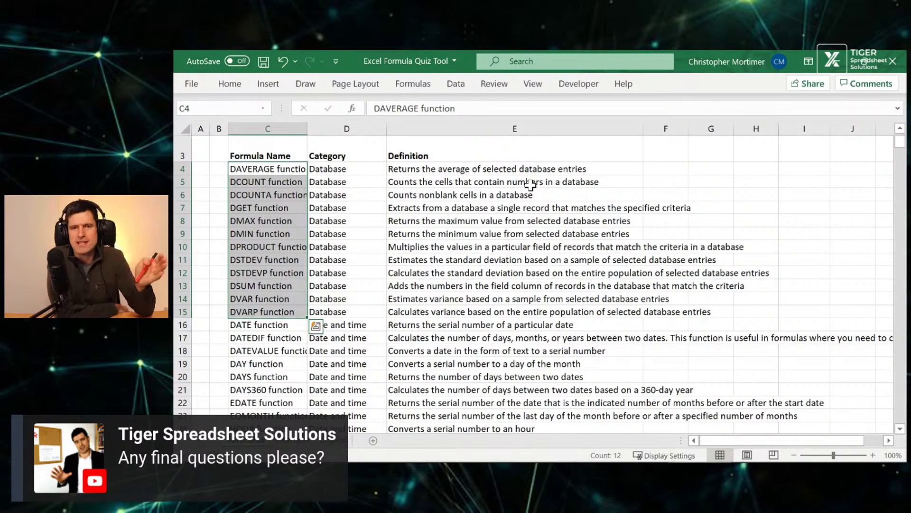
Go through the Database function names one by one down to DVARP, highlighting the entire DSUM row on the way
key(Down)
key(Down)
key(Down)
key(Down)
key(Down)
key(Down)
key(Down)
key(Down)
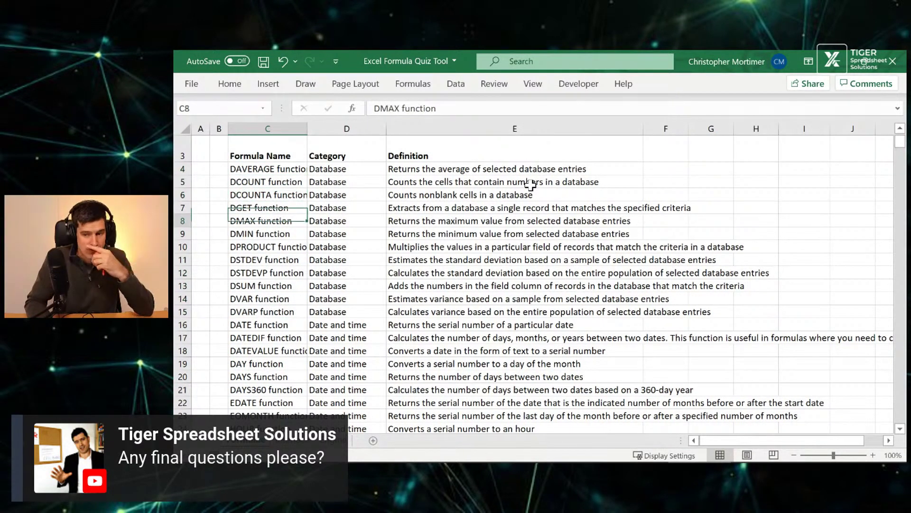
key(Down)
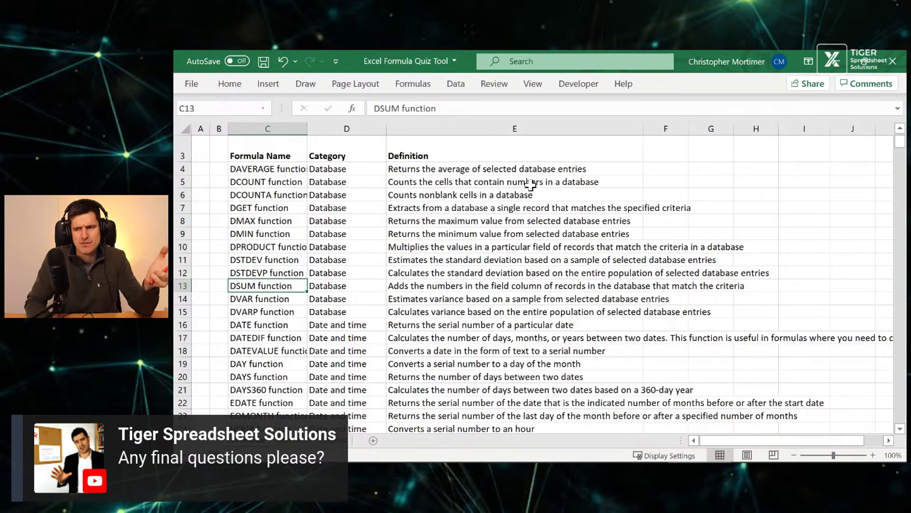
key(shift+space)
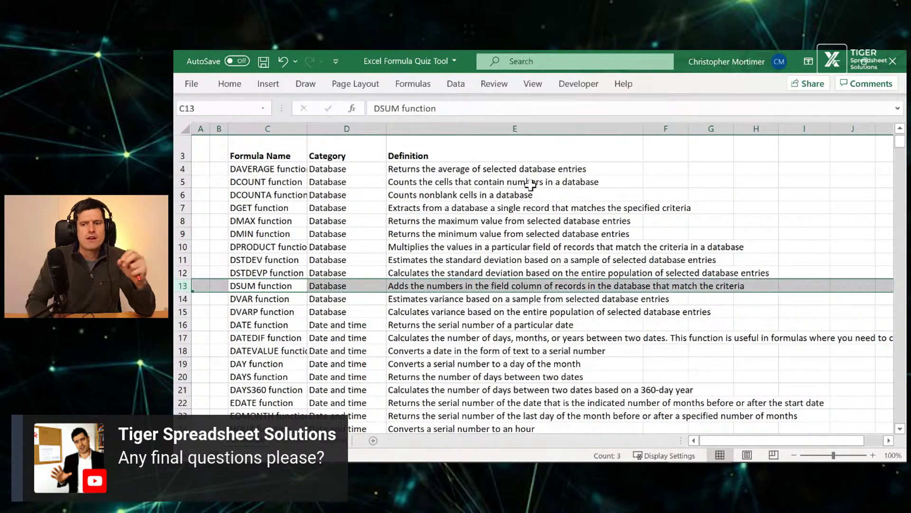
key(Left)
key(Right)
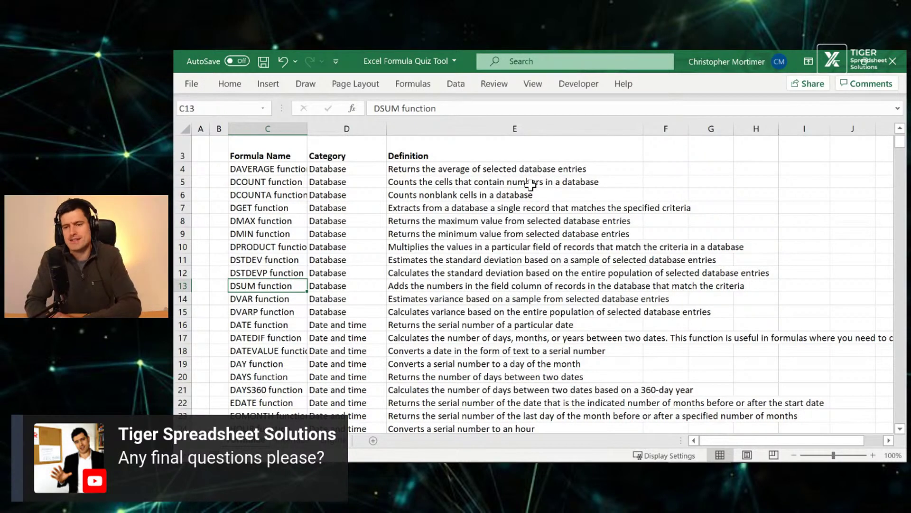
key(Down)
key(Down)
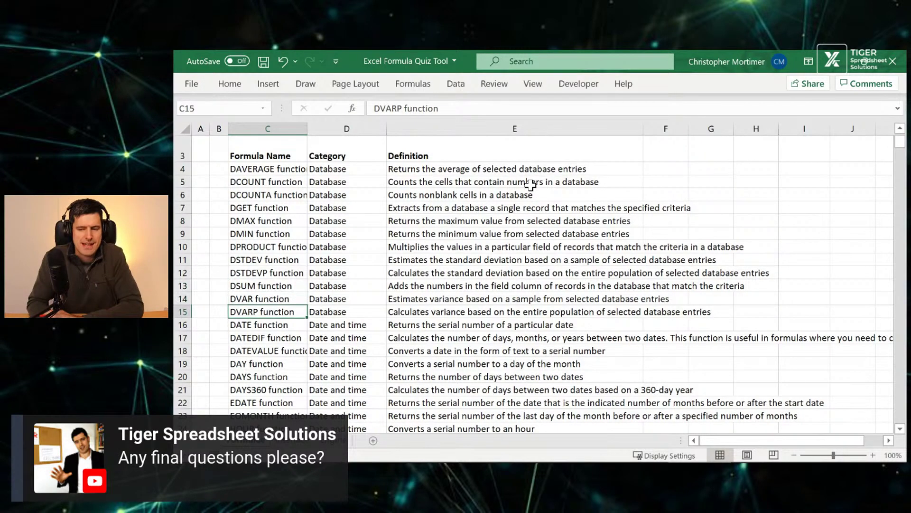
Go down the Category column through the Date and time functions to the YEARFRAC row, cell D40
key(Right)
key(Down)
key(Down)
key(Down)
key(Down)
key(Down)
key(Down)
key(Down)
key(Down)
key(Down)
key(Down)
key(Down)
key(Down)
key(Down)
key(Down)
key(Down)
key(Down)
key(Down)
key(Down)
key(Down)
key(Down)
key(Down)
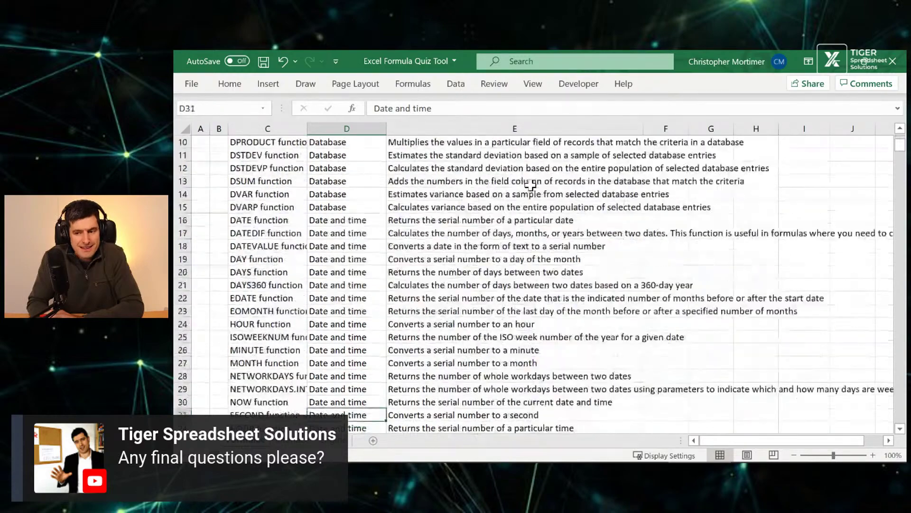
key(Down)
key(Down)
key(Down)
key(Down)
key(Down)
key(Down)
key(Down)
key(Down)
key(Down)
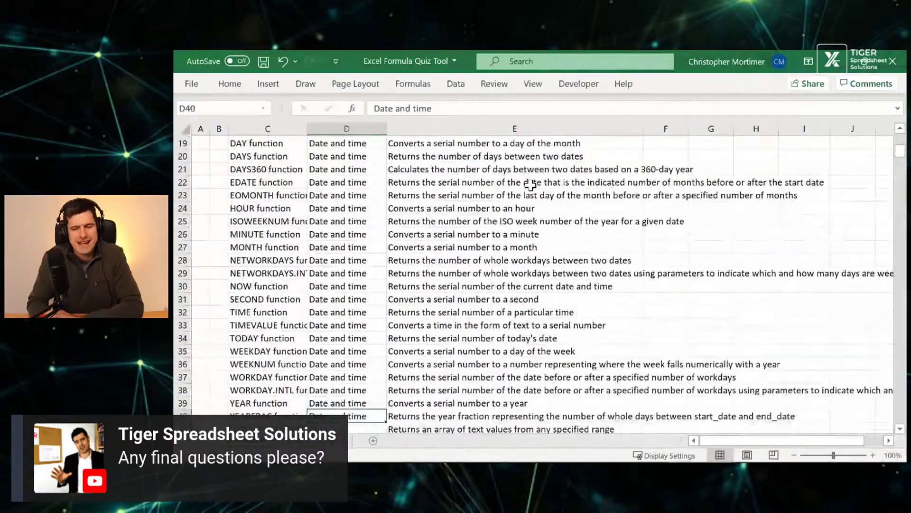
Go down the Category column past the Date and time rows and through the Text functions to the LEFT, LEFTB row, cell D55
key(Down)
key(Down)
key(Down)
key(Down)
key(Down)
key(Down)
key(Down)
key(Down)
key(Down)
key(Up)
key(Up)
key(Up)
key(Up)
key(Up)
key(Up)
key(Up)
key(Up)
key(Up)
key(Up)
key(Up)
key(Up)
key(Up)
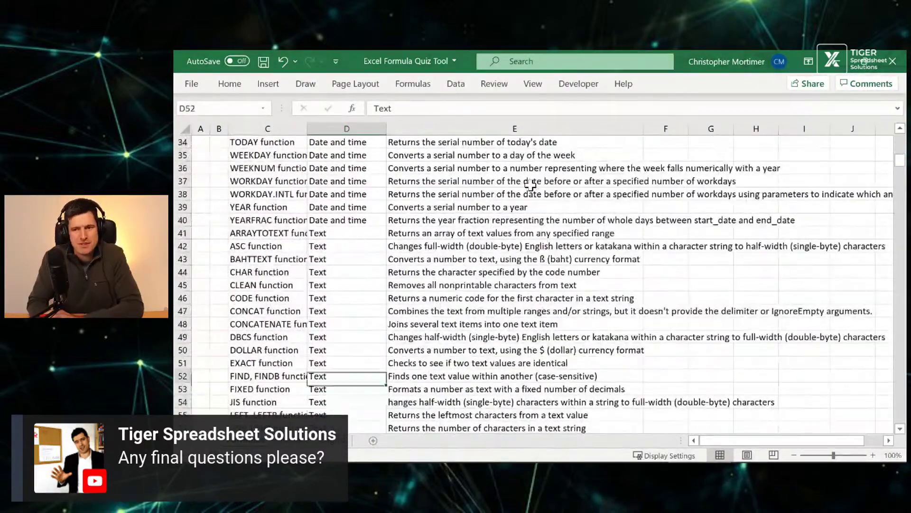
key(Down)
key(Down)
key(Down)
key(Down)
key(Down)
key(Down)
key(Down)
key(Down)
key(Down)
key(Down)
key(Down)
key(Down)
key(Down)
key(Down)
key(Down)
key(Down)
key(Down)
key(Down)
key(Down)
key(Down)
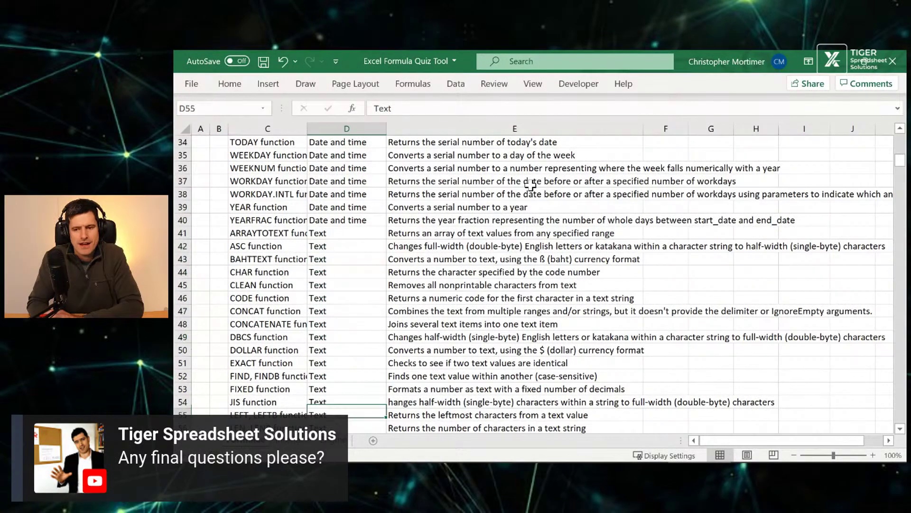
Continue down the Category column through the remaining Text functions to the INDIRECT row of Lookup and reference, cell D87
key(Down)
key(Down)
key(Down)
key(Down)
key(Down)
key(Down)
key(Down)
key(Down)
key(Down)
key(Down)
key(Down)
key(Down)
key(Down)
key(Down)
key(Down)
key(Down)
key(Down)
key(Down)
key(Down)
key(Down)
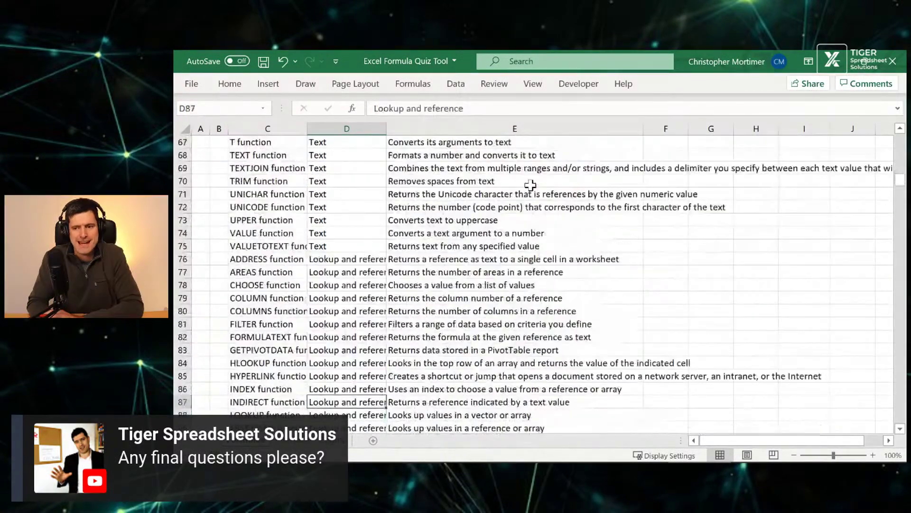
Highlight all the Lookup and reference category cells from the ADDRESS row to the XMATCH row, D76:D100
key(Up)
key(Up)
key(Up)
key(Up)
key(Up)
key(Up)
key(Up)
key(Up)
key(Up)
key(Up)
key(Up)
key(Up)
key(shift+Down)
key(shift+Down)
key(shift+Down)
key(shift+Down)
key(shift+Down)
key(shift+Down)
key(shift+Down)
key(shift+Down)
key(shift+Down)
key(shift+Down)
key(shift+Down)
key(shift+Down)
key(shift+Down)
key(shift+Down)
key(shift+Down)
key(shift+Down)
key(shift+Down)
key(shift+Down)
key(shift+Down)
key(shift+Down)
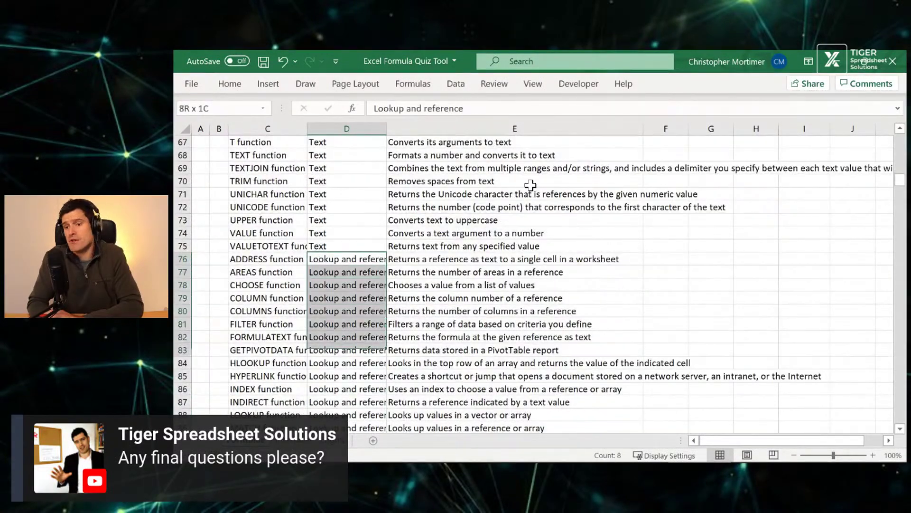
key(shift+Down)
key(shift+Down)
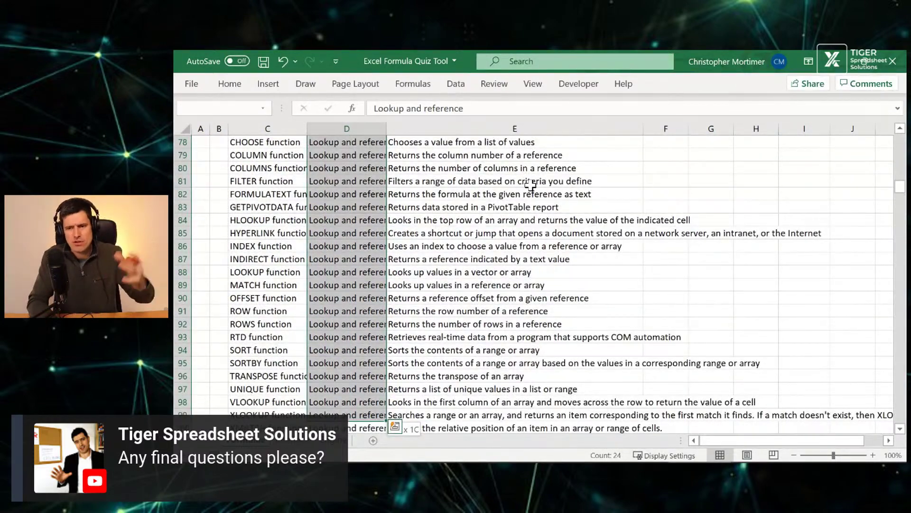
key(shift+Down)
Go down the Category column through the Lookup and reference and Logical functions to the Statistical BETA.INV row, cell D118
scroll(530, 185, down, 1)
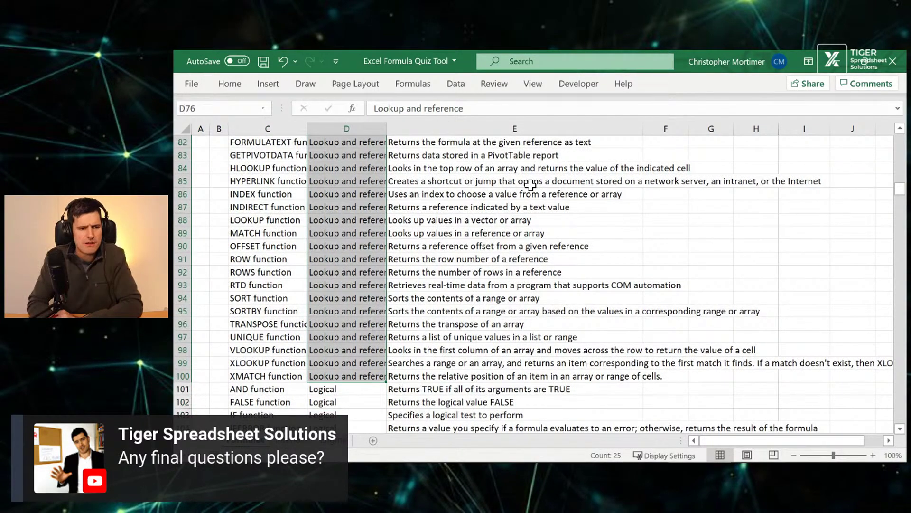
scroll(531, 185, down, 4)
key(Down)
key(Down)
key(Down)
key(Down)
key(Down)
key(Down)
key(Down)
key(Down)
key(Down)
key(Down)
key(Down)
key(Down)
key(Down)
key(Down)
key(Down)
key(Down)
key(Down)
key(Down)
key(Down)
key(Down)
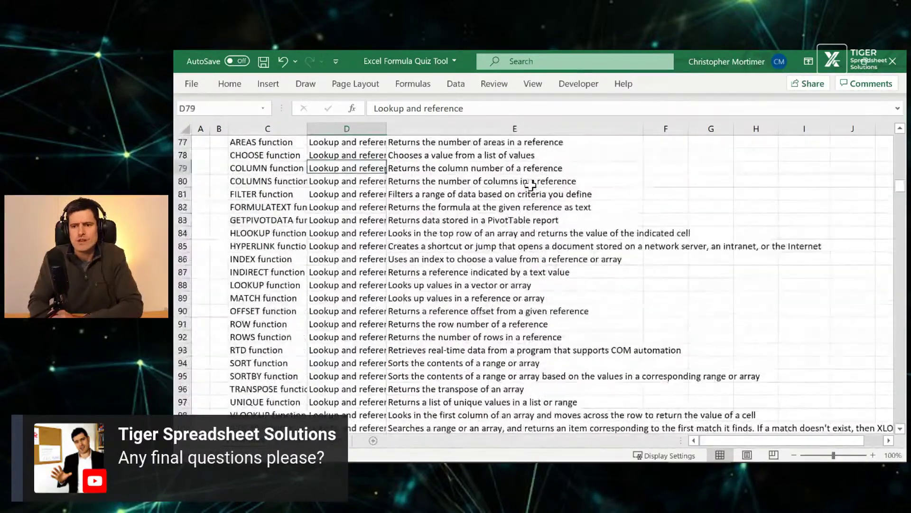
key(Down)
key(Down)
key(Down)
key(Down)
key(Down)
key(Down)
key(Down)
key(Down)
key(Down)
key(Down)
key(Down)
key(Down)
key(Down)
key(Down)
key(Down)
key(Down)
key(Down)
key(Down)
key(Down)
key(Down)
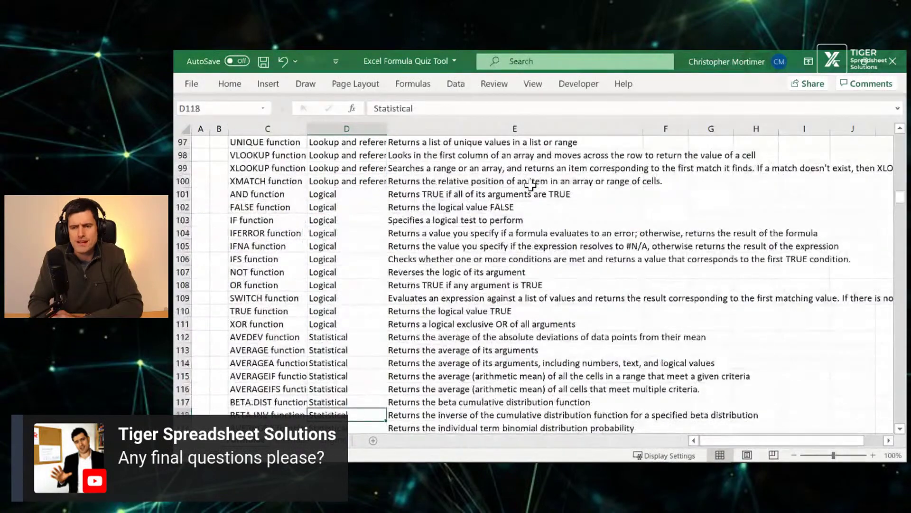
Highlight all the Logical category cells from the AND row to the XOR row, D101:D111
key(Up)
key(Up)
key(Up)
key(Up)
key(Up)
key(Up)
key(Up)
key(Up)
key(Up)
key(Up)
key(Up)
key(Up)
key(Up)
key(Up)
key(Up)
key(Up)
key(Up)
key(Up)
key(shift+Down)
key(shift+Down)
key(shift+Down)
key(shift+Down)
key(shift+Down)
key(shift+Down)
key(shift+Down)
key(shift+Down)
key(shift+Down)
key(shift+Down)
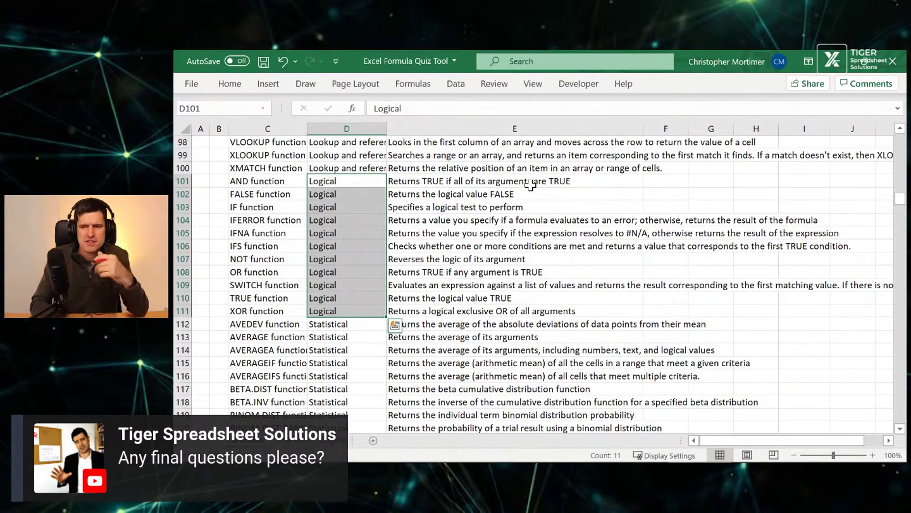
Select the IF function's name among the Logical functions, cell C103
key(Down)
key(Down)
key(Left)
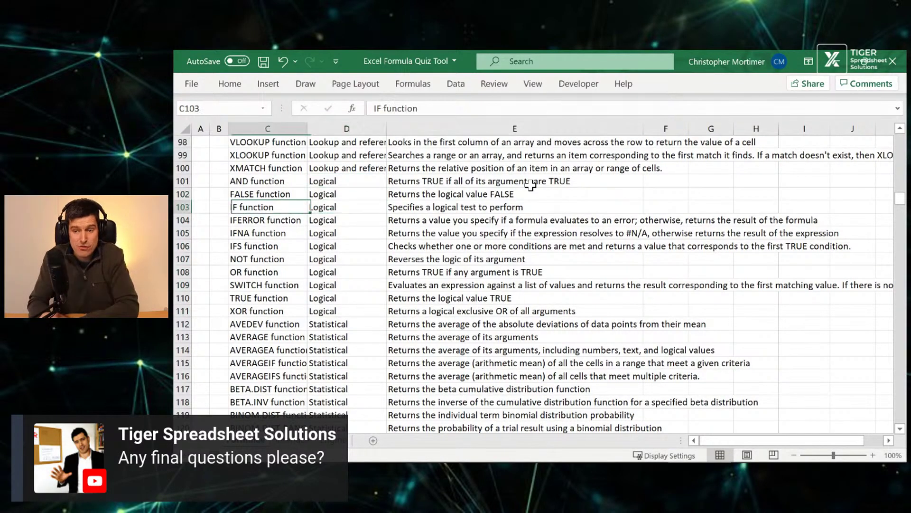
Return to the Category column and go down past the Logical rows to the Statistical COUNT row, cell D130
key(Right)
key(Down)
key(Down)
key(Down)
key(Down)
key(Down)
key(Down)
key(Down)
key(Down)
key(Down)
key(Down)
key(Down)
key(Down)
key(Down)
key(Down)
key(Down)
key(Down)
key(Down)
key(Down)
key(Down)
key(Down)
key(Down)
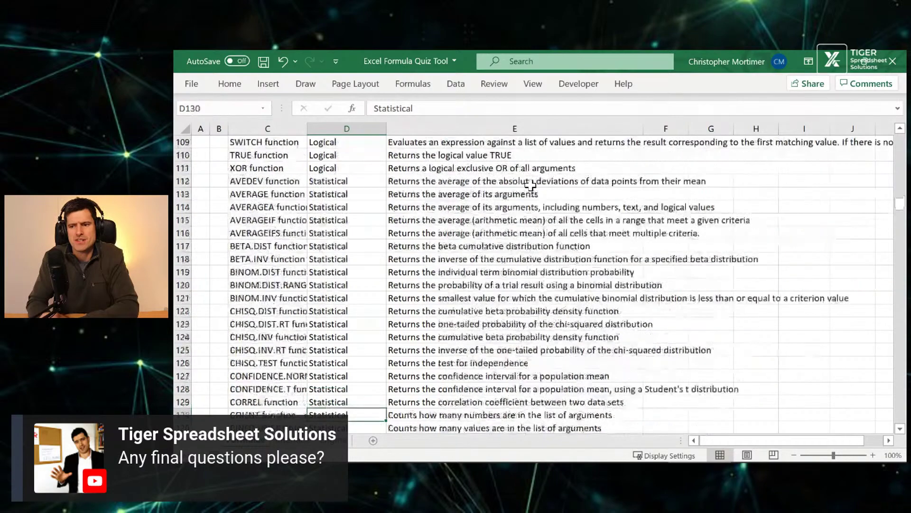
Continue down the Category column through the Statistical functions to the INTERCEPT row, cell D163
key(Down)
key(Down)
key(Down)
key(Down)
key(Down)
key(Down)
key(Down)
key(Down)
key(Down)
key(Down)
key(Down)
key(Down)
key(Down)
key(Down)
key(Down)
key(Down)
key(Down)
key(Down)
key(Down)
key(Down)
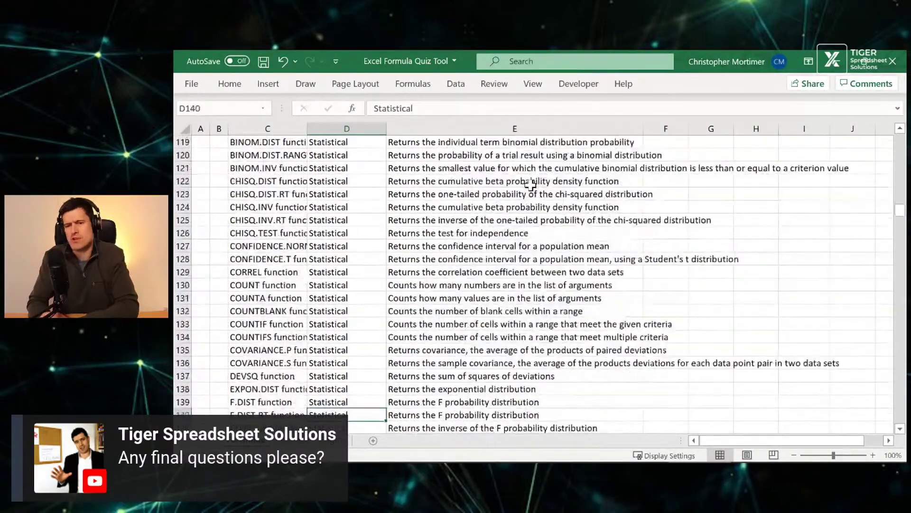
key(Down)
key(Down)
key(Down)
key(Down)
key(Down)
key(Down)
key(Down)
key(Down)
key(Down)
key(Down)
key(Down)
key(Down)
key(Down)
key(Down)
key(Down)
key(Down)
key(Down)
key(Down)
key(Down)
key(Down)
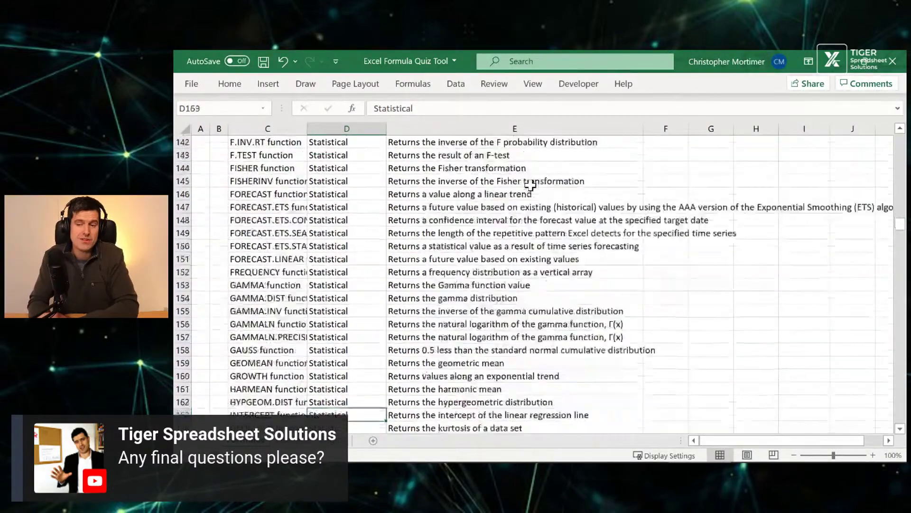
Go down the Statistical functions past the PERCENTILE.EXC row and come back up to the MAXIFS row, cell D172
key(Down)
key(Down)
key(Down)
key(Down)
key(Down)
key(Down)
key(Up)
key(Up)
key(Up)
key(Up)
key(Up)
key(Up)
key(Up)
key(Up)
key(Up)
key(Up)
key(Up)
key(Up)
key(Up)
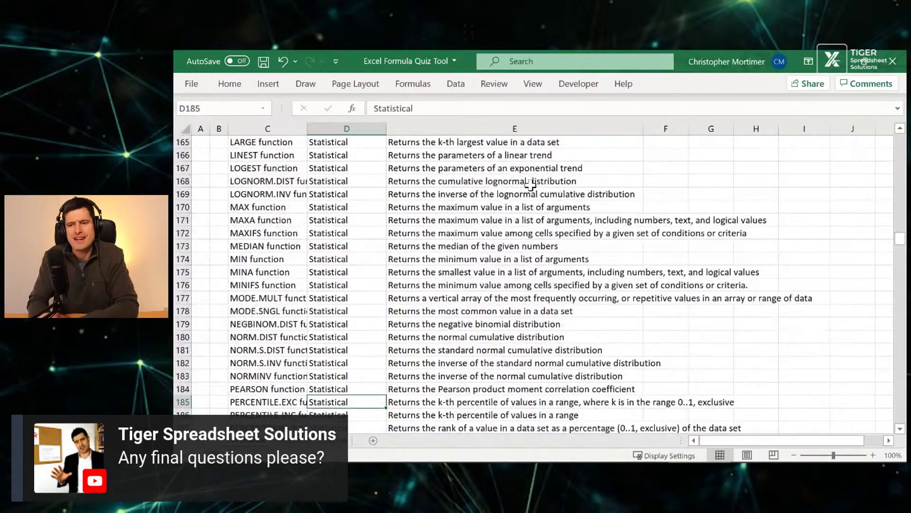
key(shift+space)
key(Up)
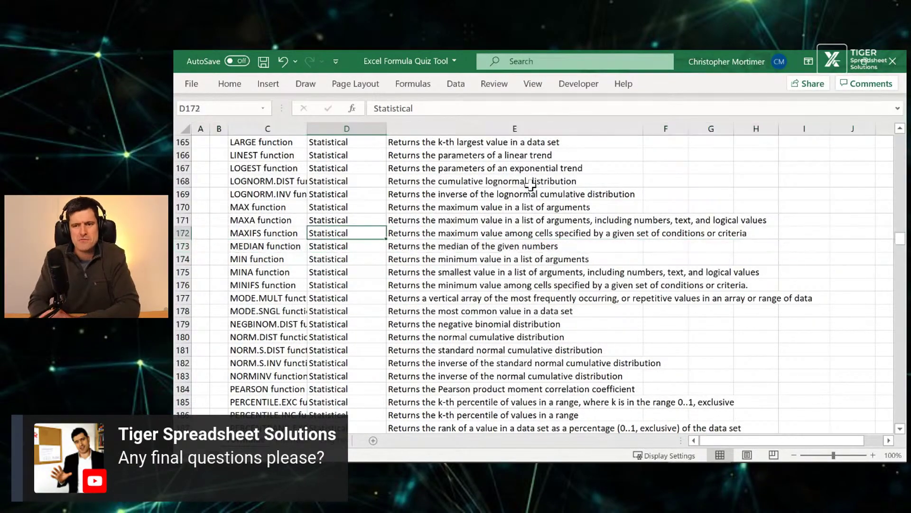
Step down the Category column from the MAXIFS row through the MEDIAN, MIN and MODE rows to the NEGBINOM.DIST row, cell D179
key(Down)
key(Down)
key(shift+space)
key(Down)
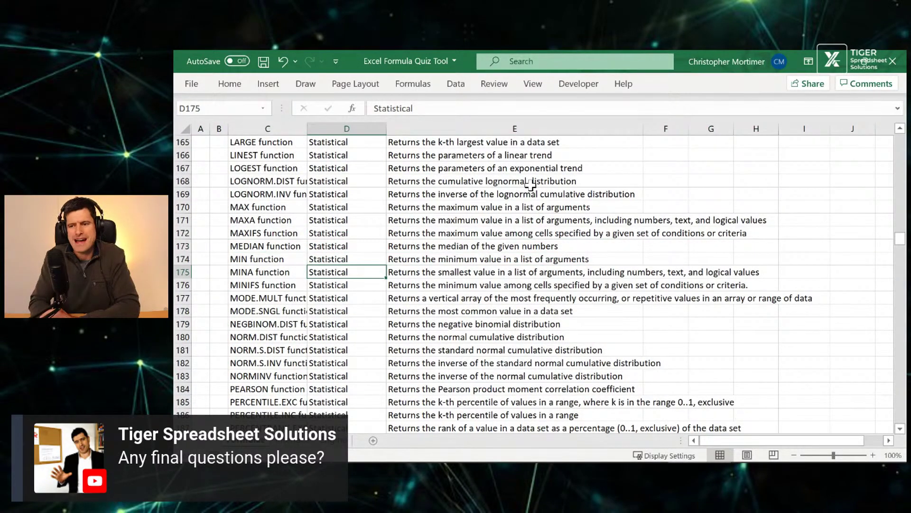
key(Down)
key(shift+space)
key(Down)
key(Down)
key(Down)
key(Down)
key(Down)
key(Down)
key(Down)
key(Down)
key(Down)
key(Down)
key(Down)
key(Down)
key(Down)
key(Down)
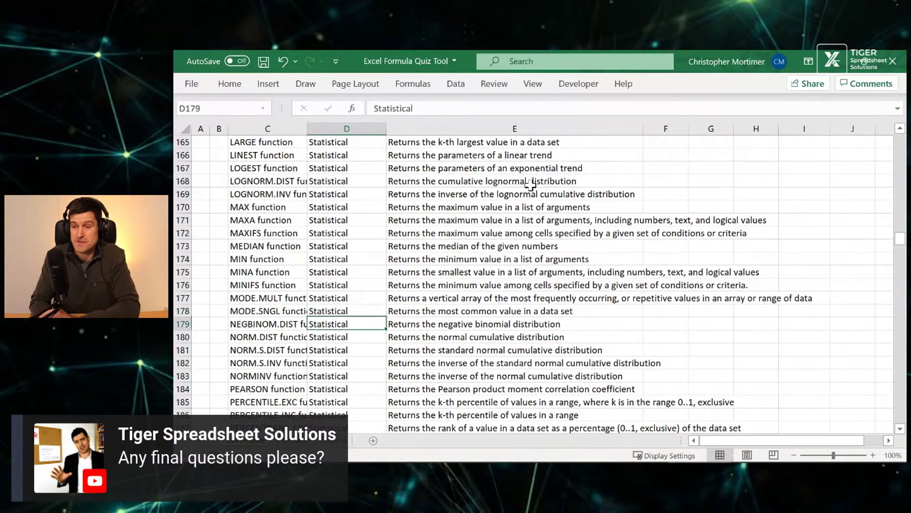
Look over the neighbouring Statistical rows and select the description of the NEGBINOM.DIST function, cell E179
key(Up)
key(Up)
key(Up)
key(Up)
key(Up)
key(Up)
key(Up)
key(Up)
key(Up)
key(Up)
key(Up)
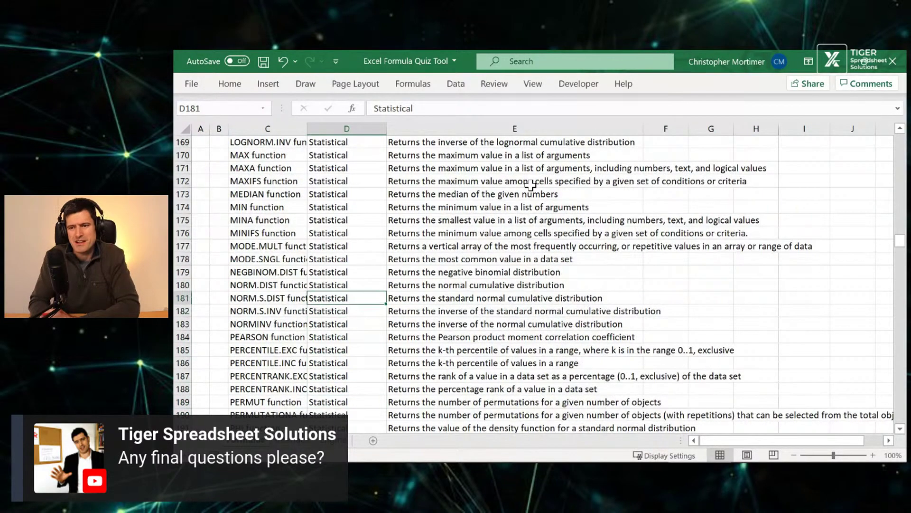
key(shift+space)
key(Right)
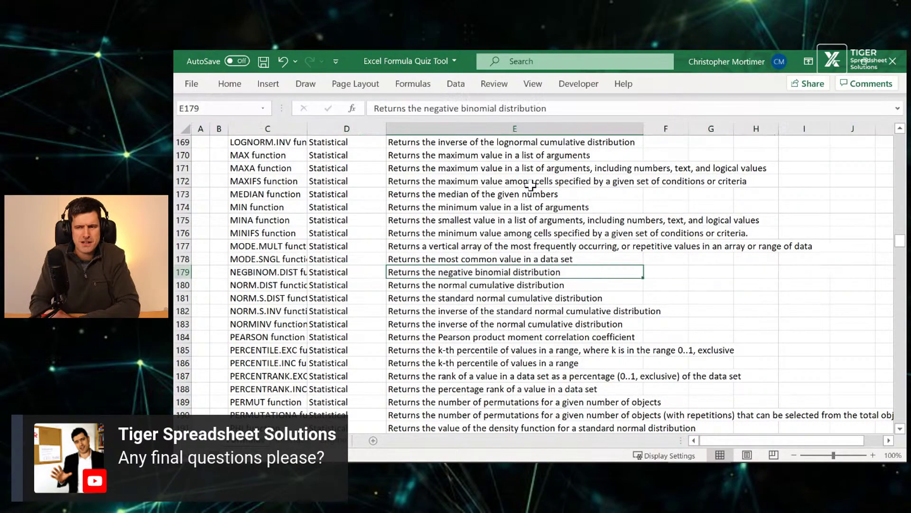
Return to the Category column and continue down the Statistical functions to the PERMUTATIONA row, cell D190
key(Left)
key(Down)
key(Down)
key(Down)
key(Down)
key(Down)
key(Down)
key(Down)
key(Down)
key(Down)
key(Down)
key(Down)
key(Down)
key(Down)
key(Down)
key(Down)
key(Down)
key(Down)
key(Down)
key(Down)
key(Down)
key(Down)
key(Down)
key(Down)
key(Down)
key(Down)
key(Down)
key(Down)
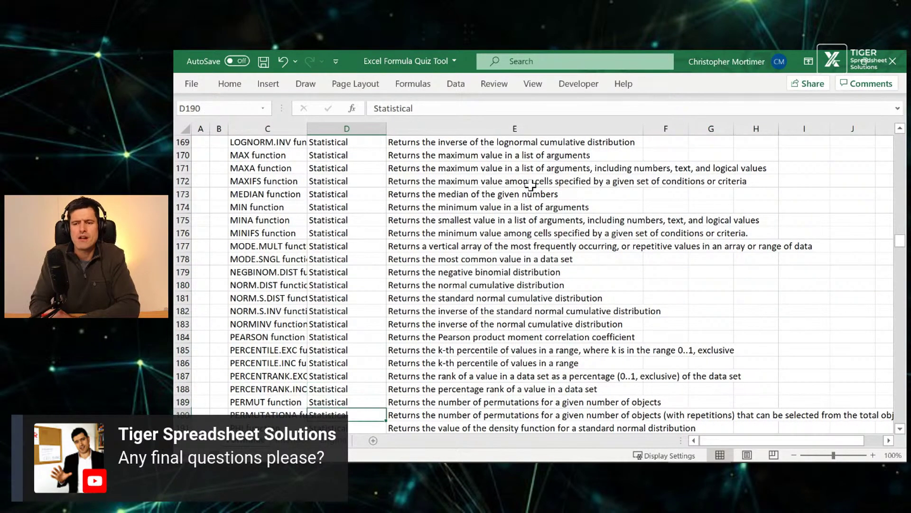
Go on down the Category column past the last Statistical functions into Math and trigonometry, to the EVEN row, cell D248
key(Down)
key(Down)
key(Down)
key(Down)
key(Down)
key(Down)
key(Down)
key(Down)
key(Down)
key(Down)
key(Down)
key(Down)
key(Down)
key(Down)
key(Down)
key(Down)
key(Down)
key(Down)
key(Down)
key(Down)
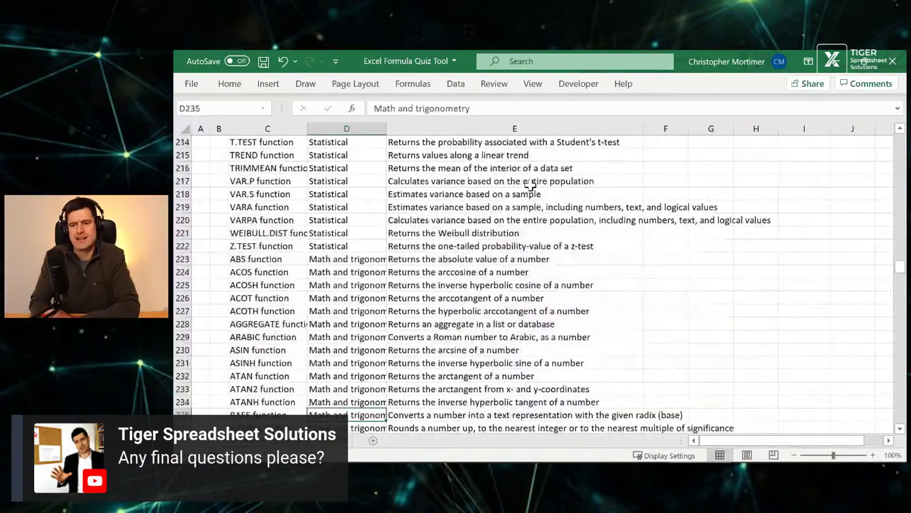
key(Down)
key(Down)
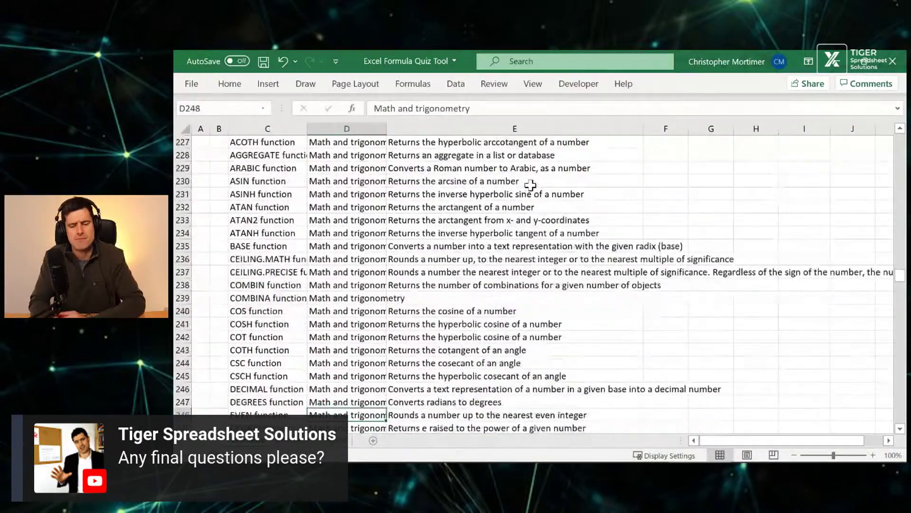
Jump back up to the Category header, cell D3, and switch to the quiz sheet
key(ctrl+Up)
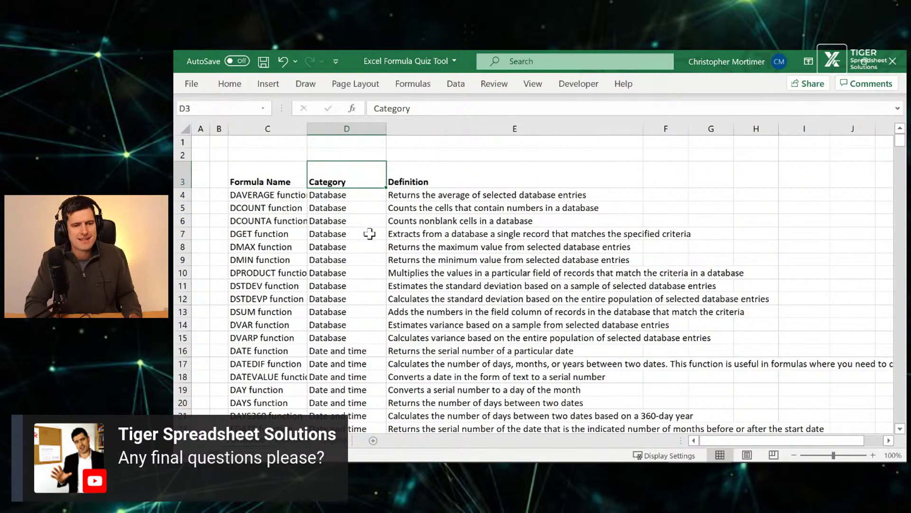
key(ctrl+Page_Up)
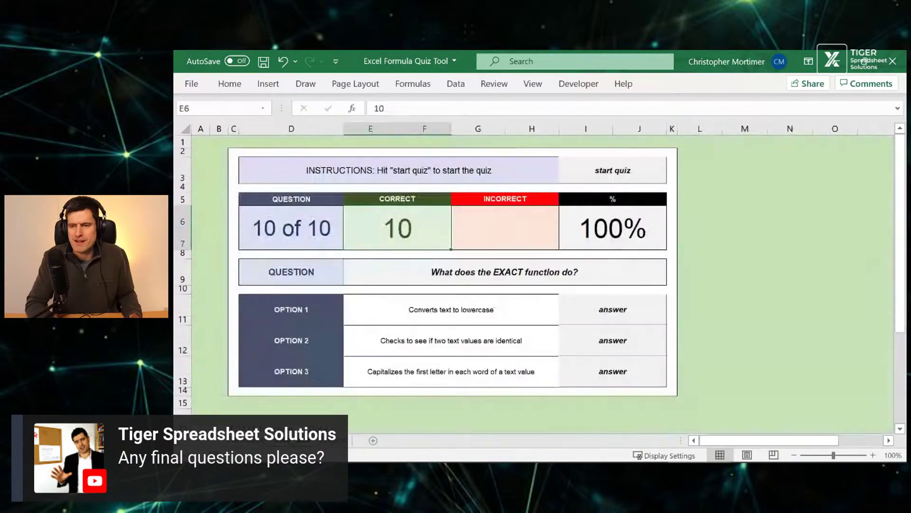